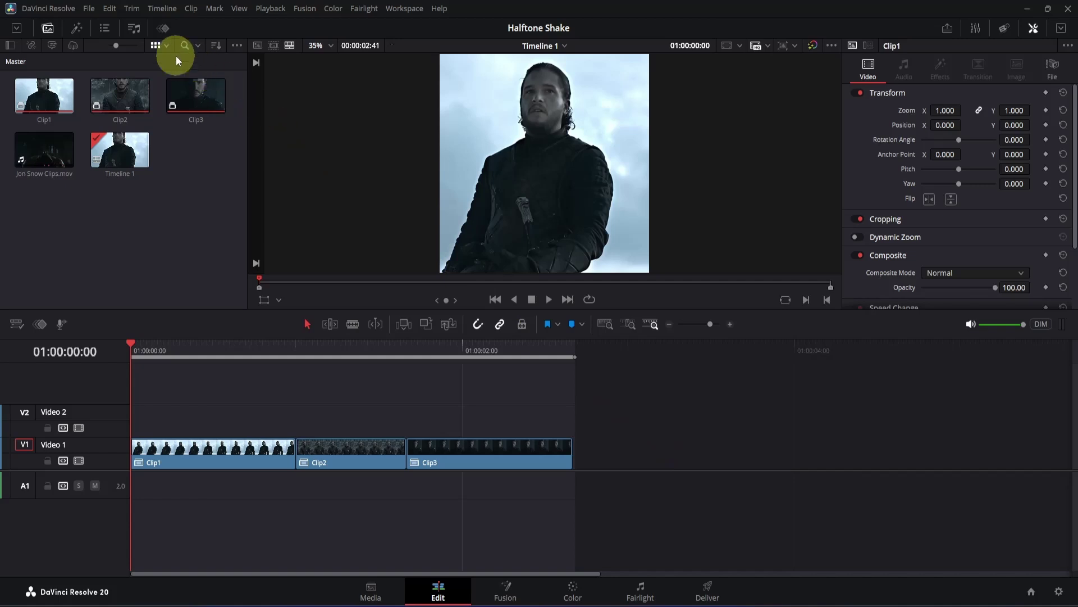
- Place an Adjustment Clip from the toolbox effects on Video 2, starting at the beginning of the timeline above Clip1
left_click(83, 26)
left_click(9, 64)
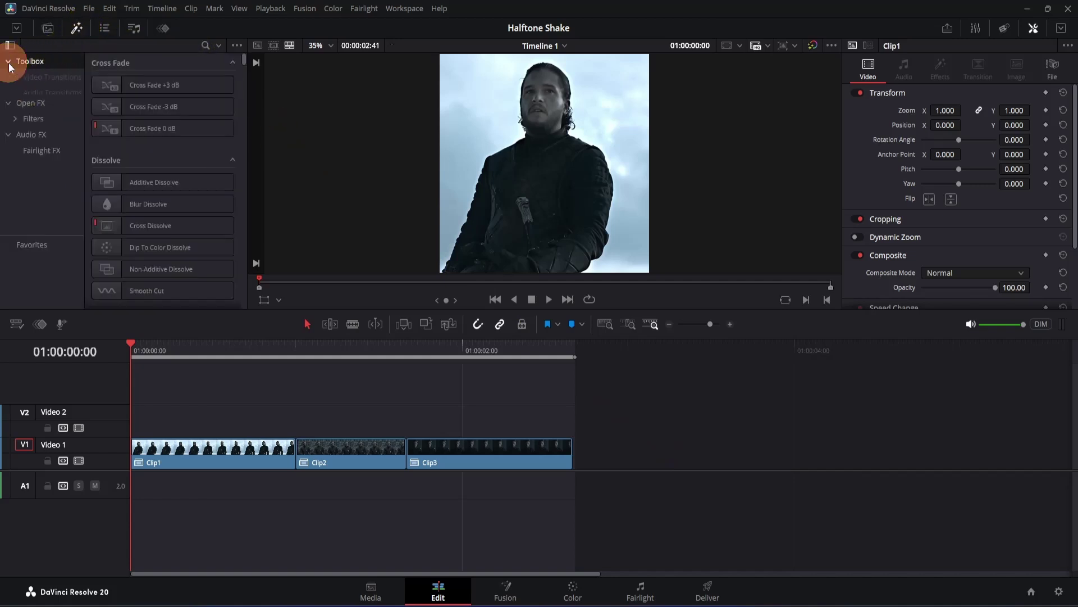
left_click(27, 140)
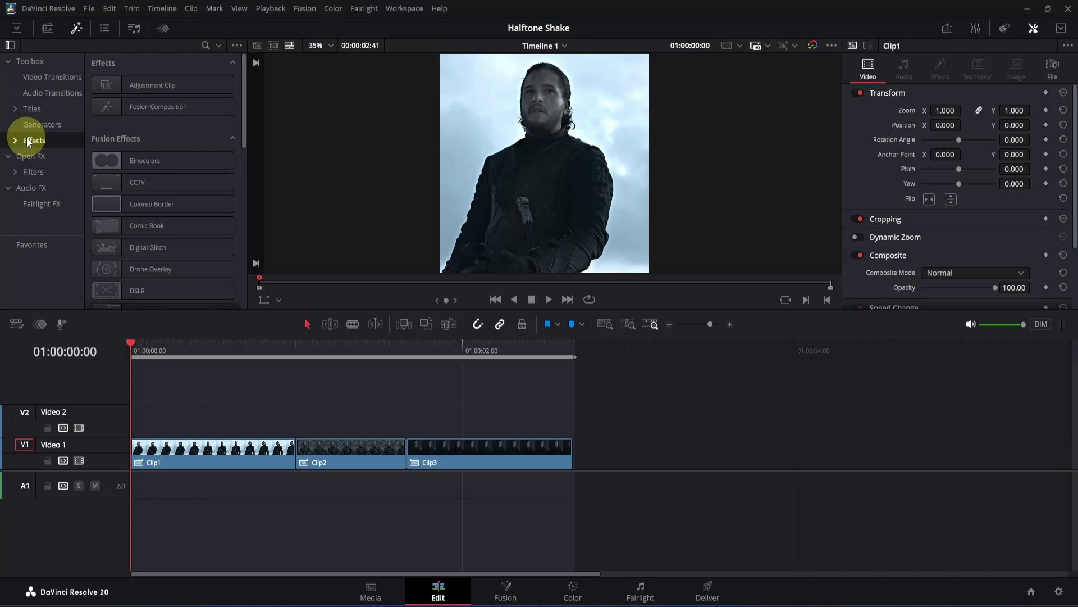
left_click(124, 84)
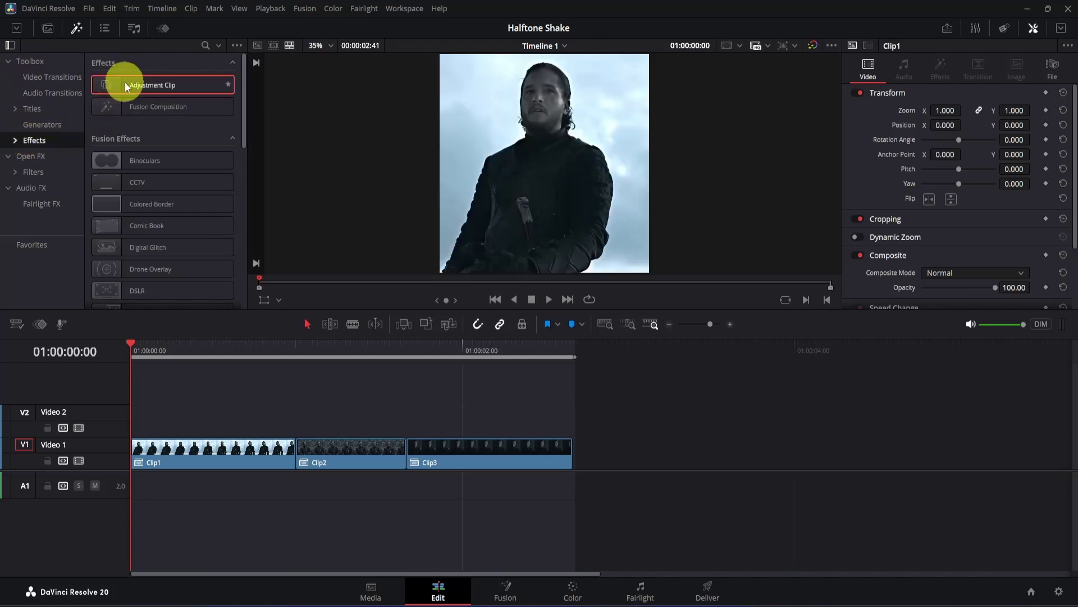
left_click_drag(125, 82, 128, 408)
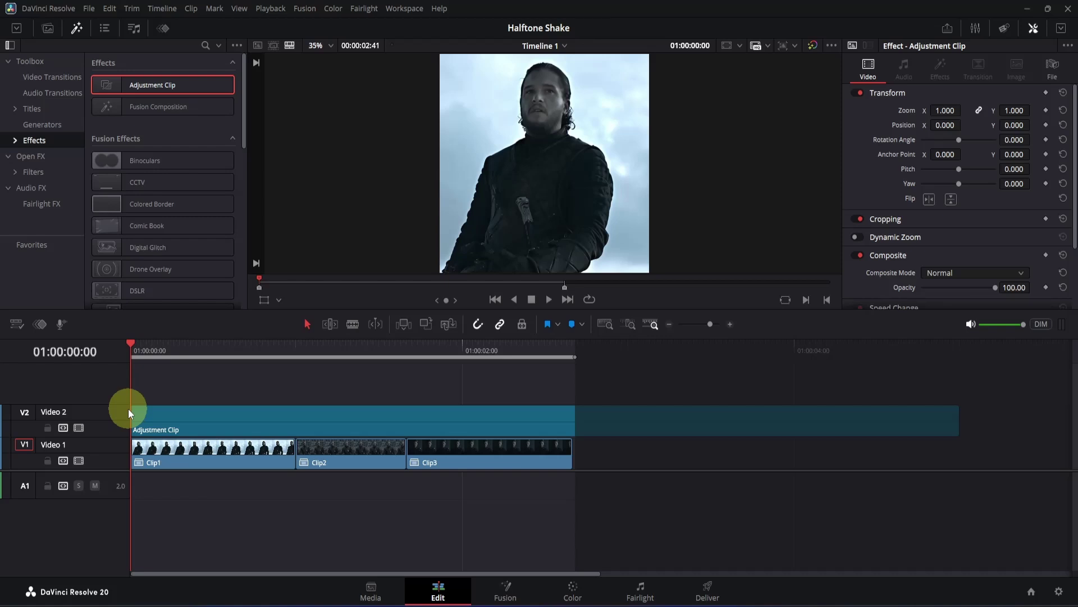
- Split the adjustment clip at 01:00:01:00, where Clip1 ends, and delete the part after the cut
left_click_drag(206, 352, 296, 356)
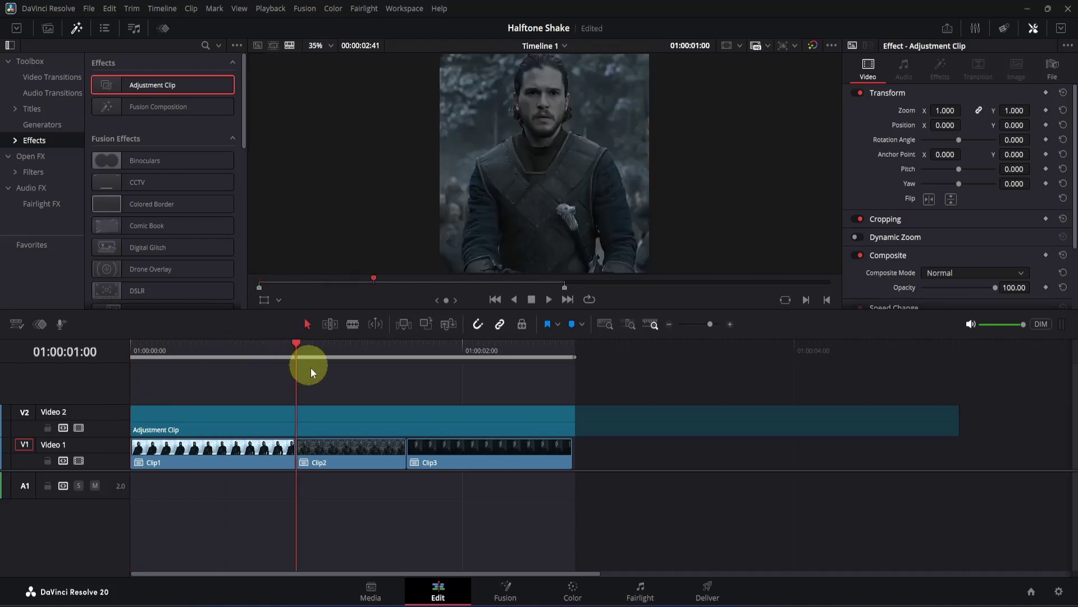
left_click(323, 417)
key("ctrl+b")
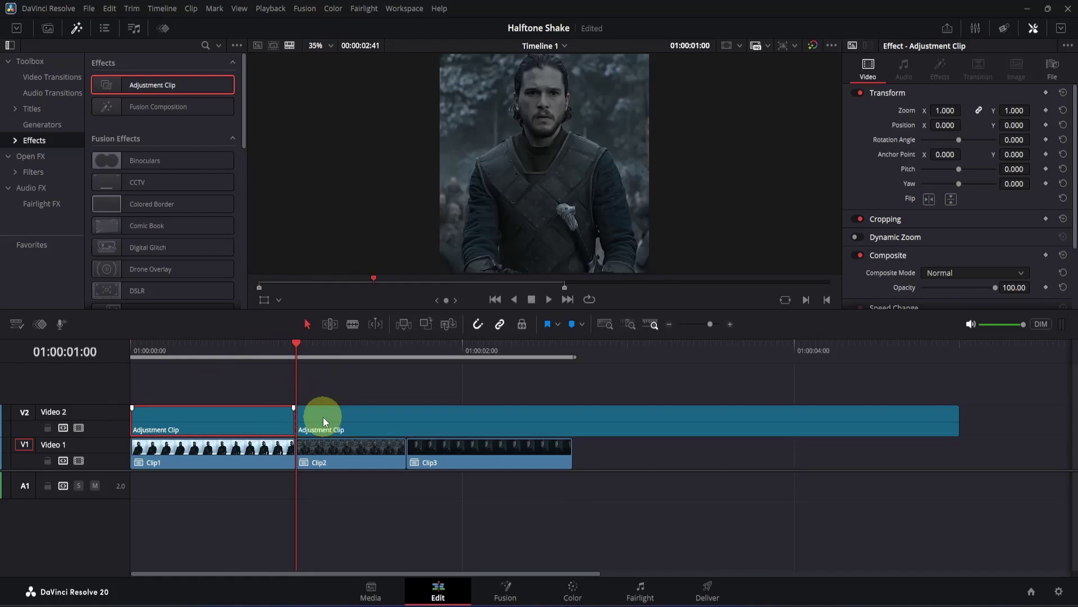
left_click(322, 418)
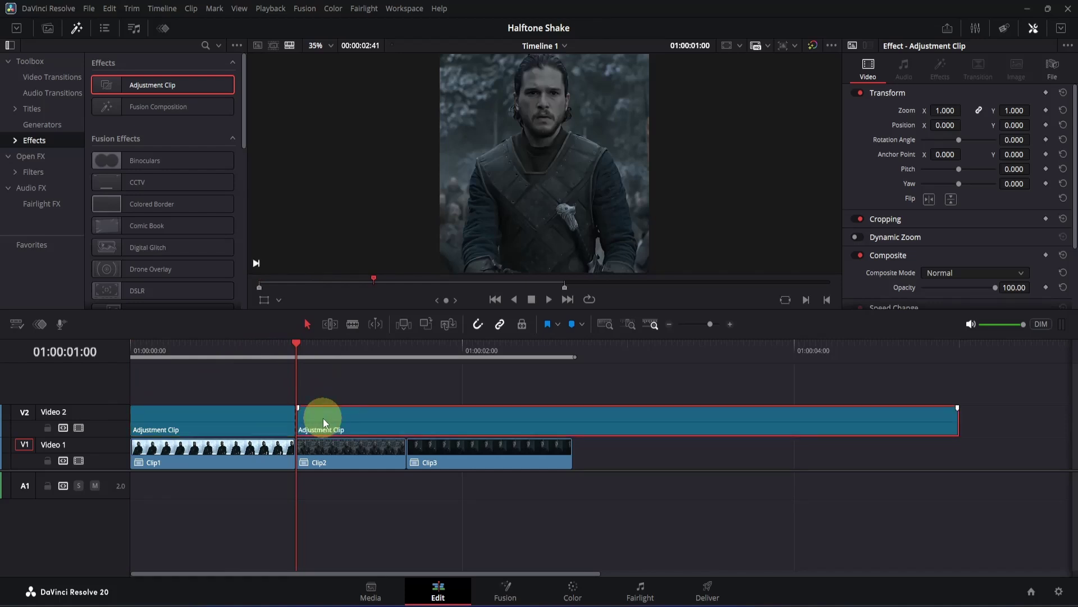
key("Delete")
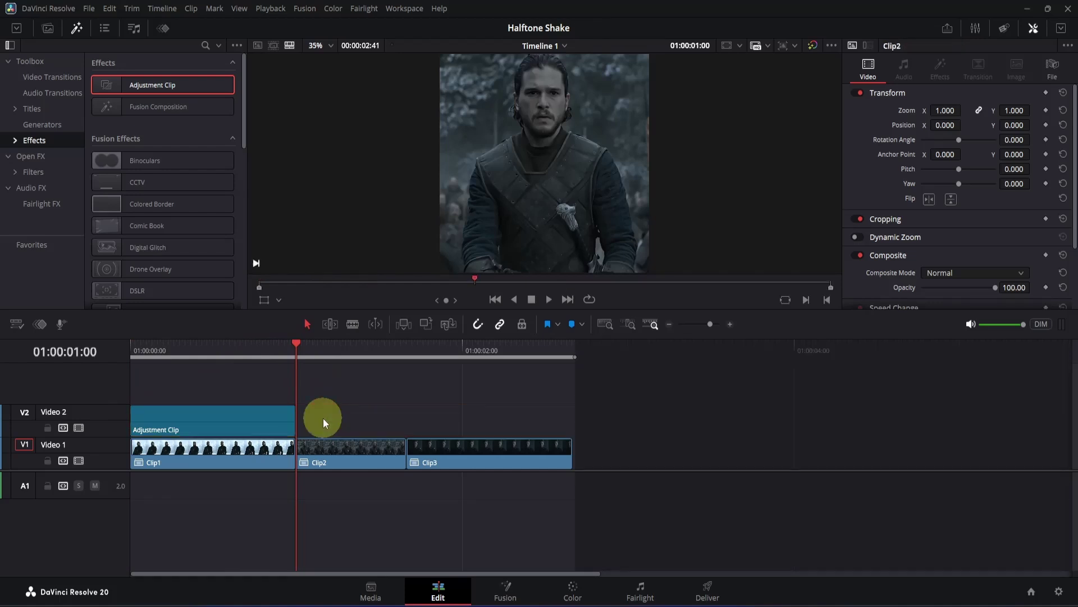
- Open the adjustment clip over Clip1 in Fusion and add a Directional Blur (DrBl) node after MediaIn1
left_click(272, 349)
left_click(497, 590)
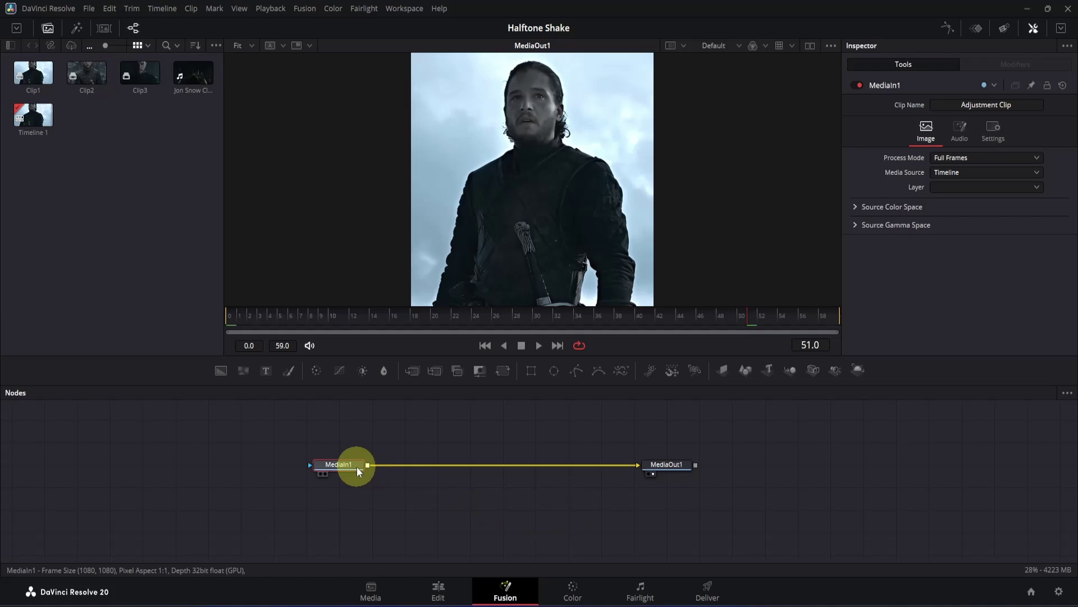
key("shift+space")
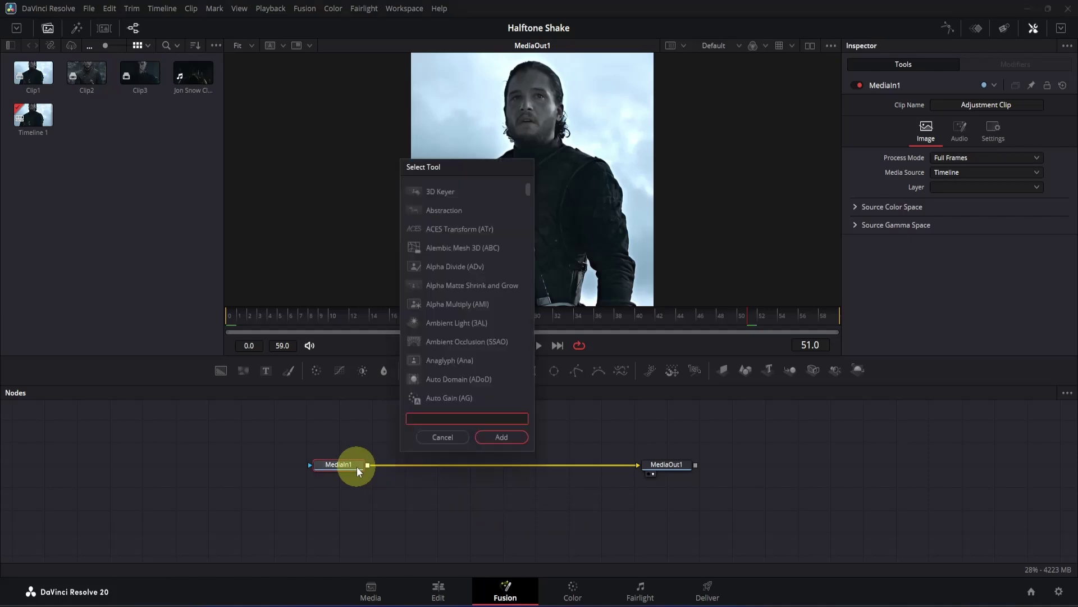
type("dire")
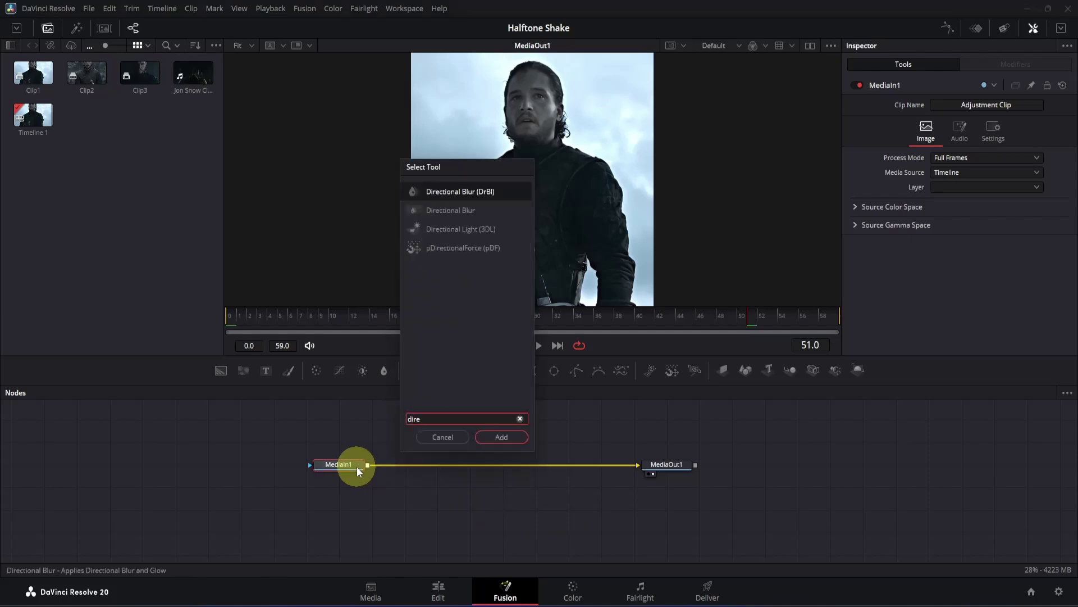
key("Return")
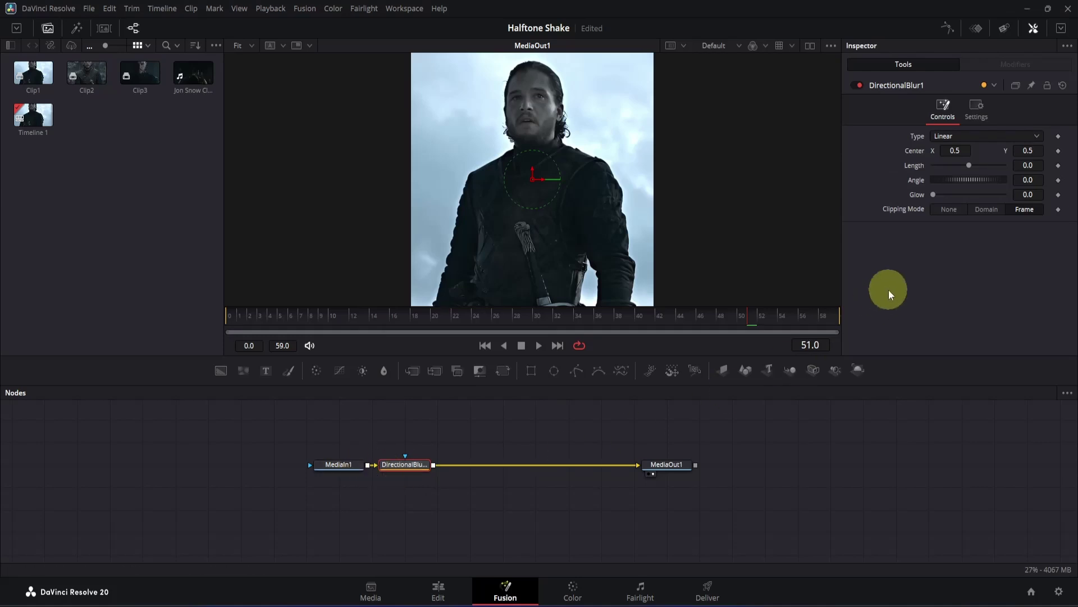
- Set the directional blur's type to Centered, its length to 0.5 and its angle to 90
left_click(941, 138)
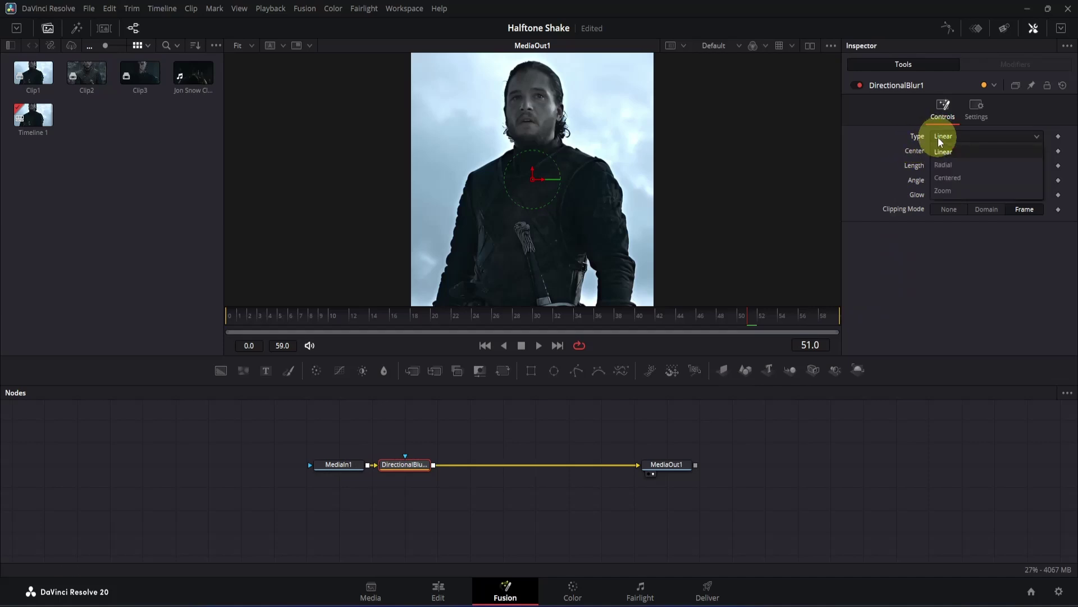
left_click(946, 179)
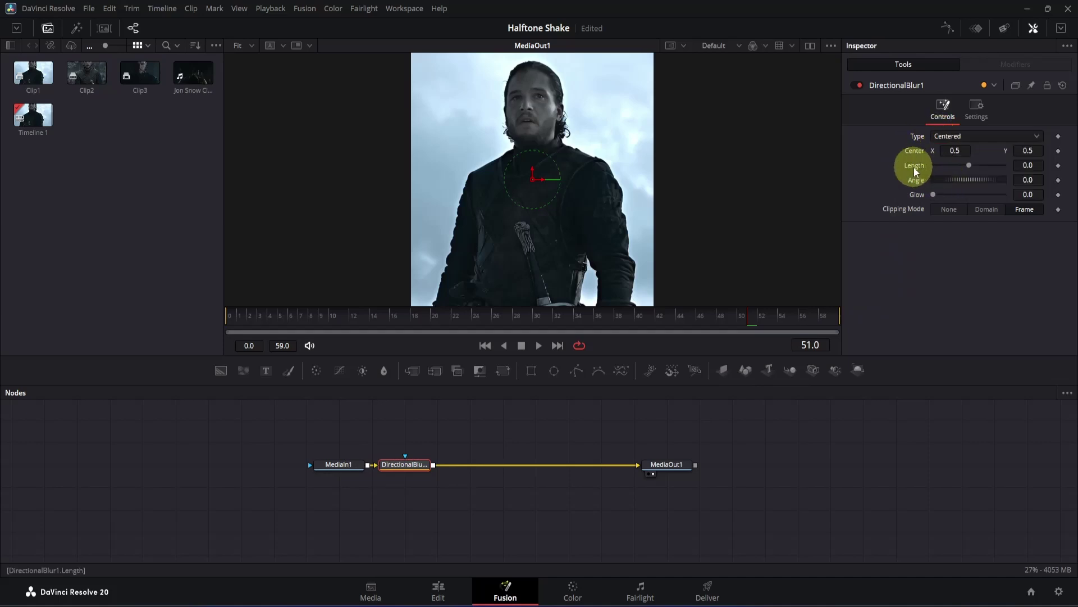
left_click(1042, 163)
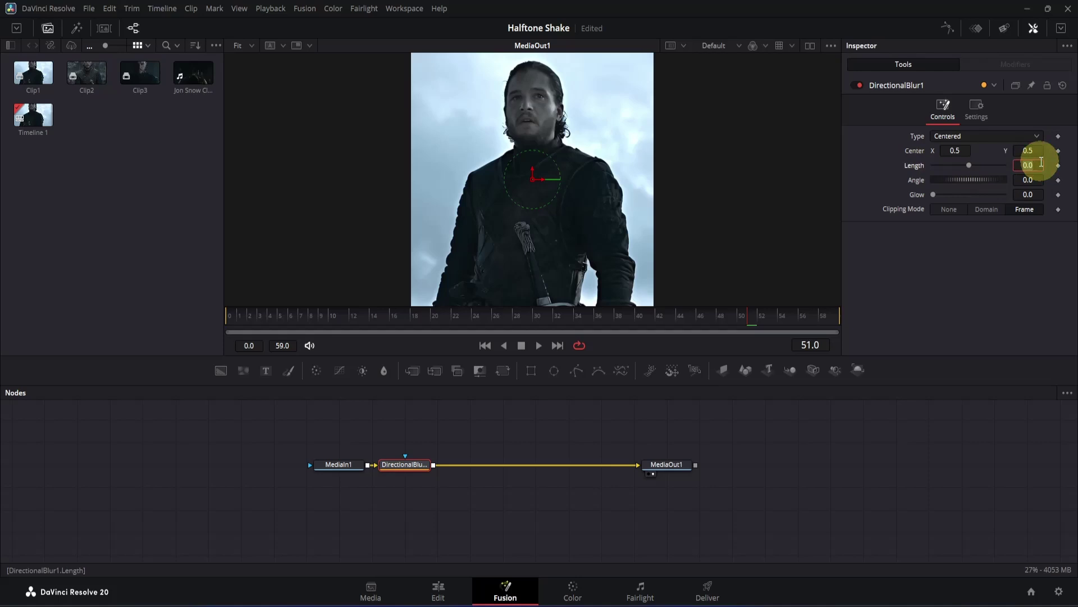
type(".5")
key("Return")
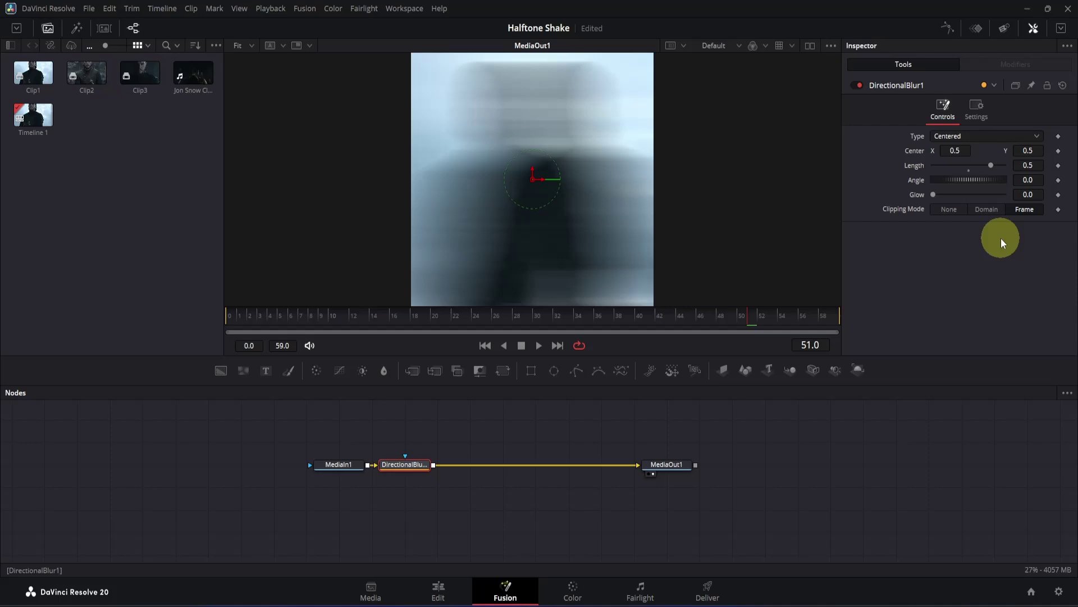
left_click(1037, 181)
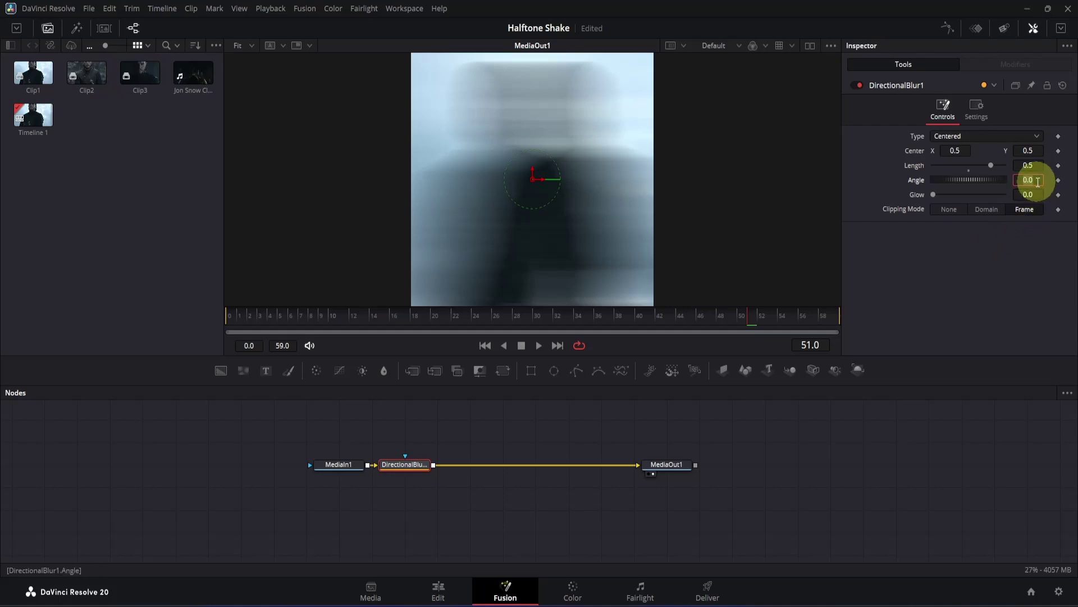
type("90")
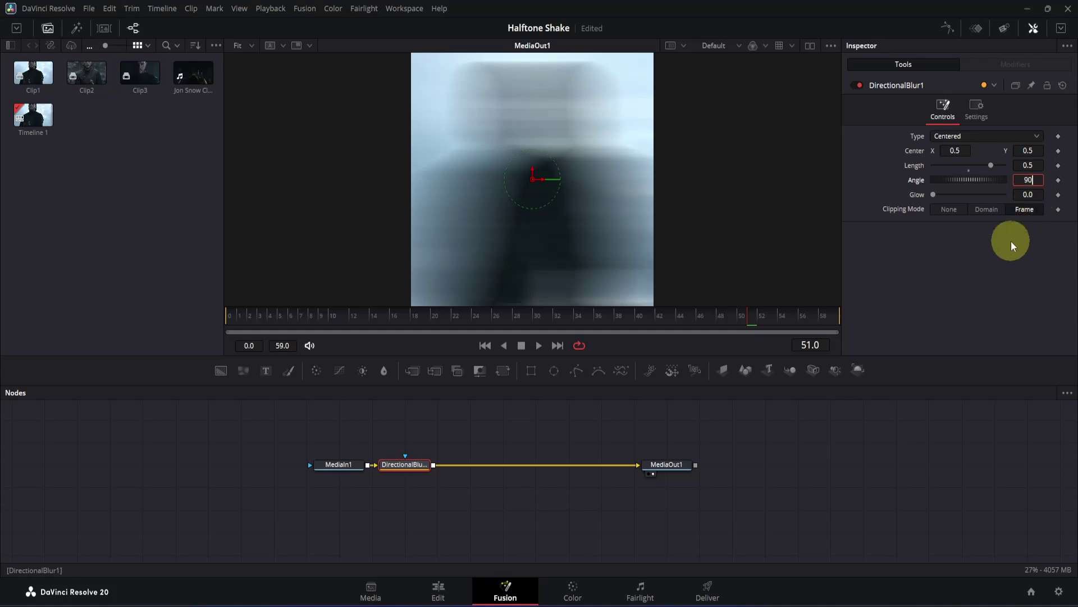
key("Return")
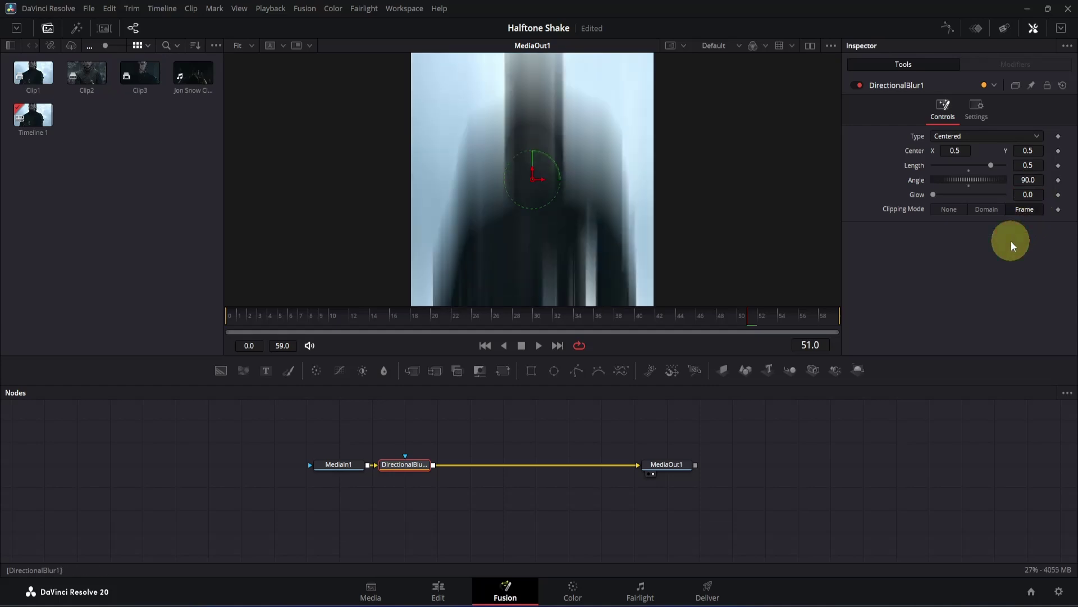
- Animate the directional blur's Length with a keyframe at frame 0 and a second one with value 0 at frame 30
left_click_drag(660, 318, 198, 325)
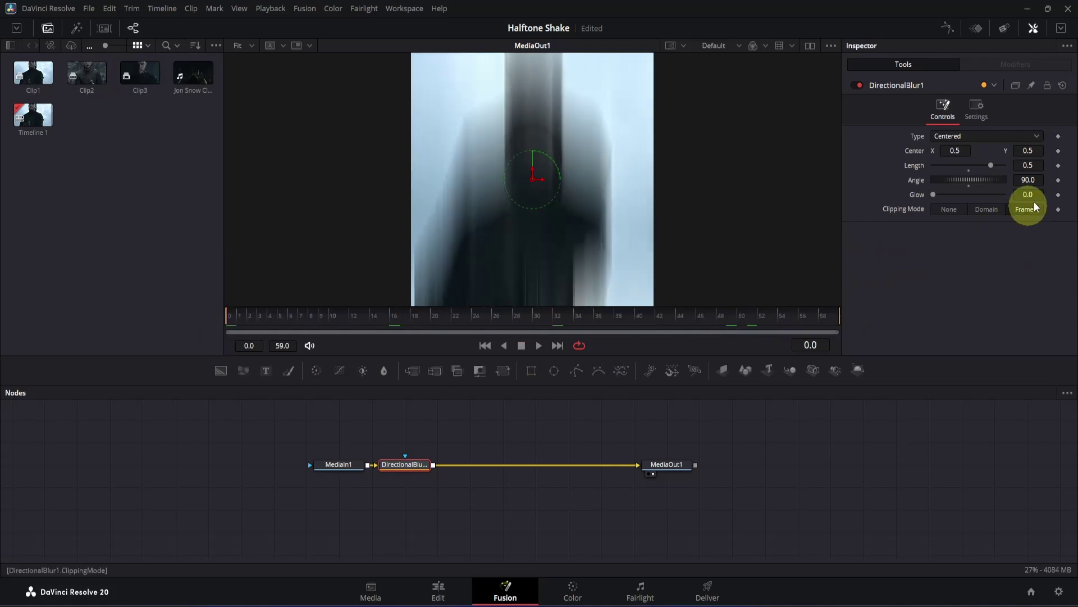
left_click(1058, 165)
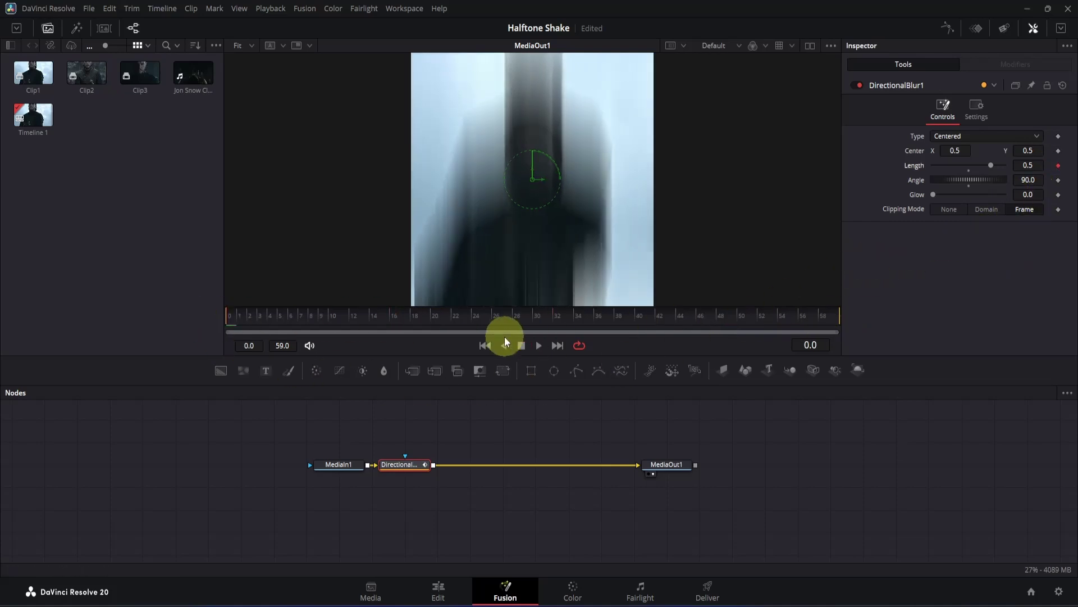
left_click_drag(496, 316, 537, 316)
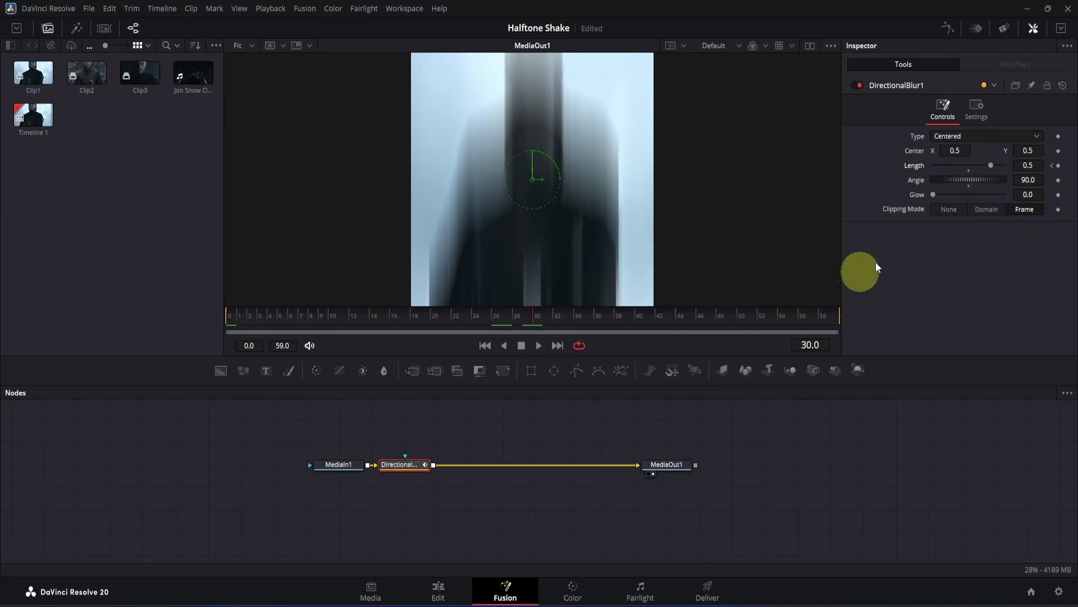
left_click(1036, 166)
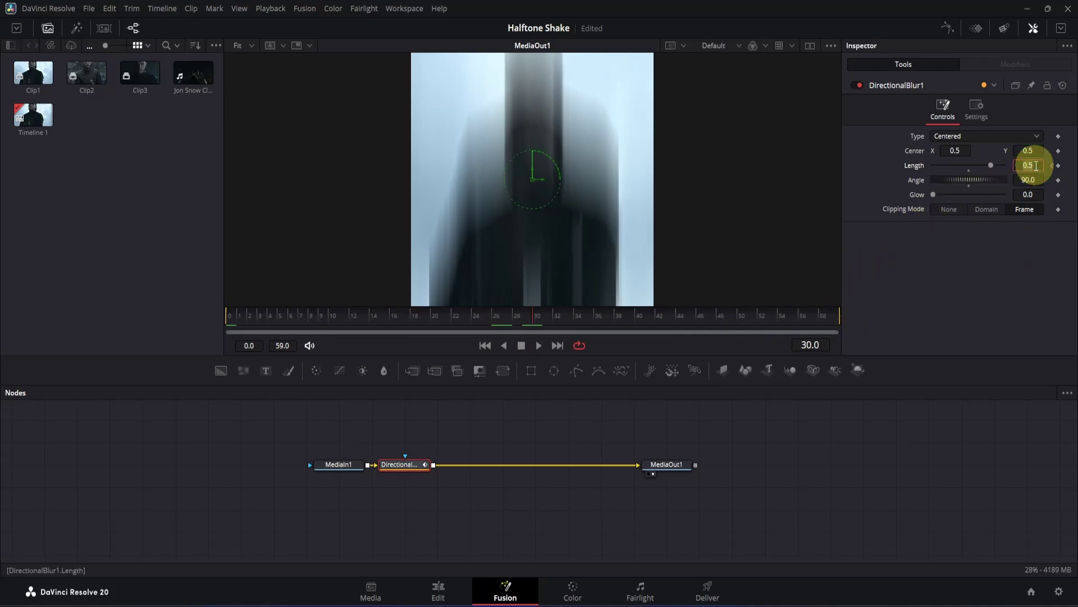
key("BackSpace")
key("BackSpace")
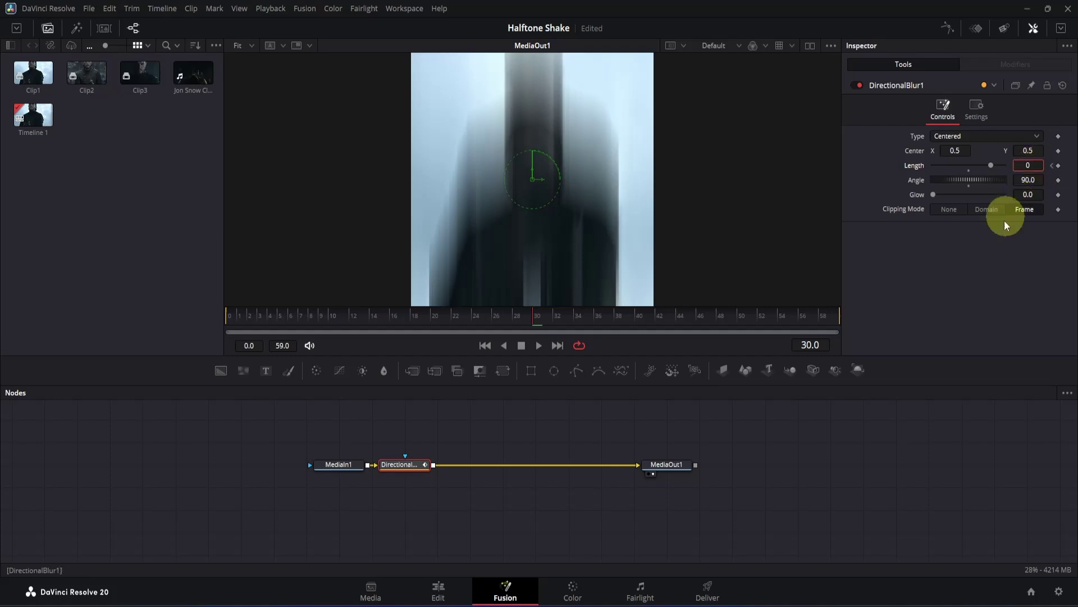
key("Return")
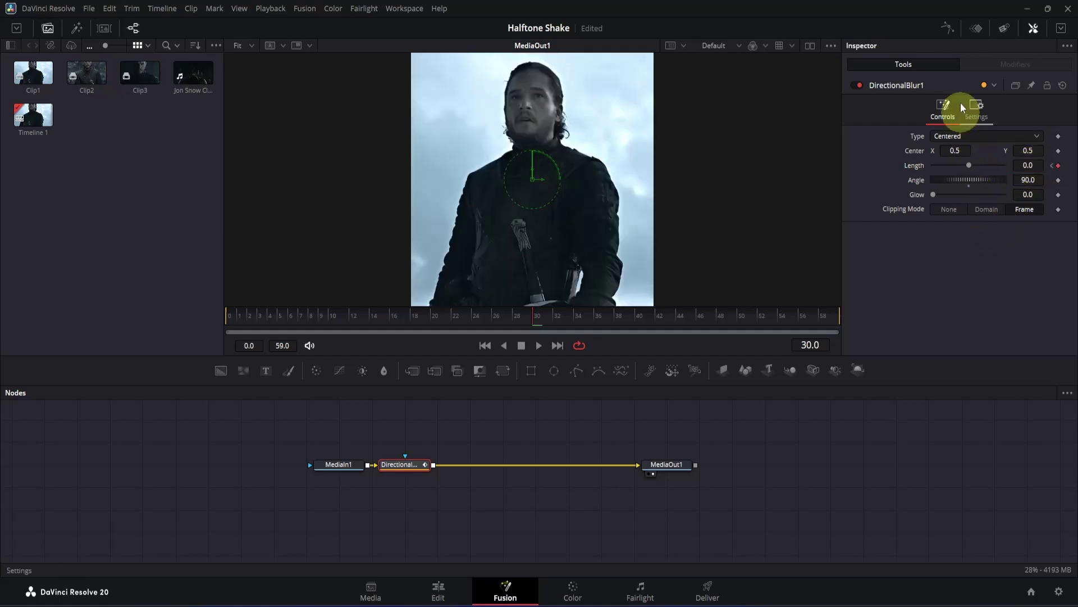
- Smooth the blur's Length curve in the Spline editor and shape its handles into a steep initial drop with a long, gentle ease-out
left_click(947, 30)
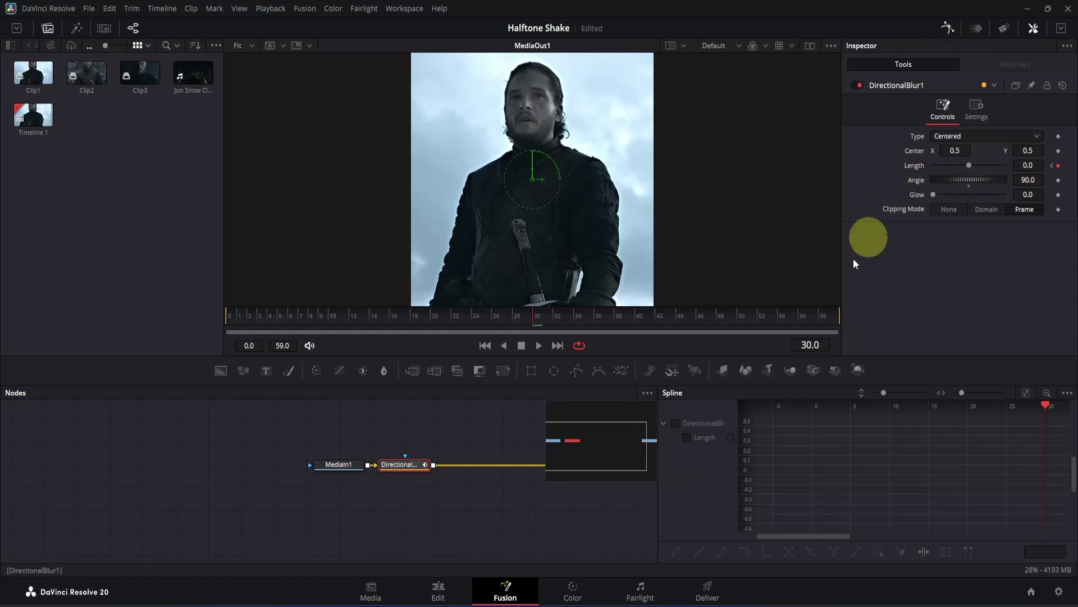
left_click(686, 436)
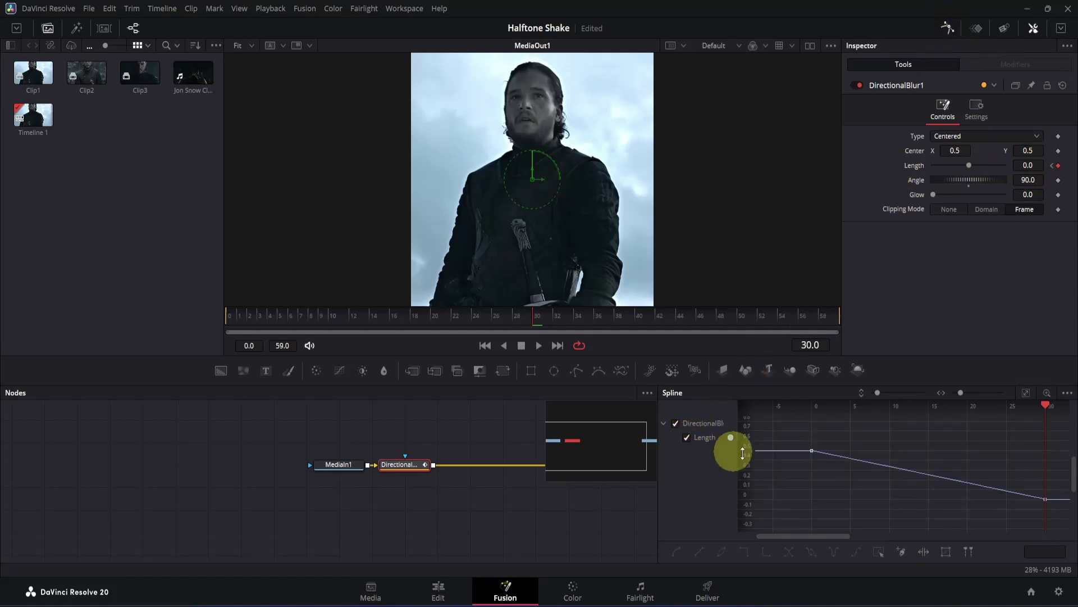
left_click(1026, 392)
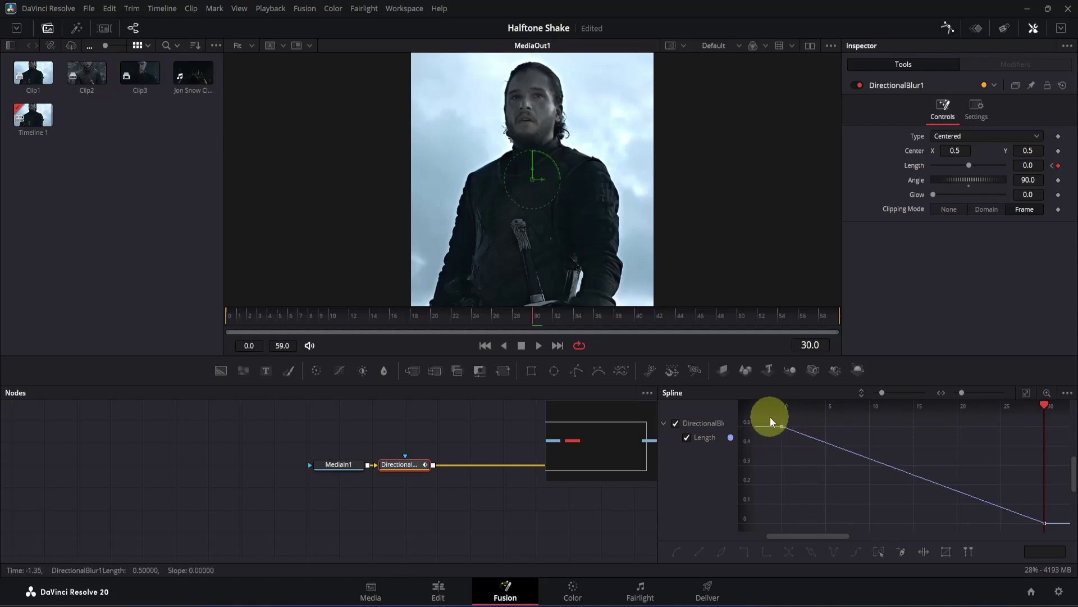
left_click_drag(771, 416, 1065, 556)
key("s")
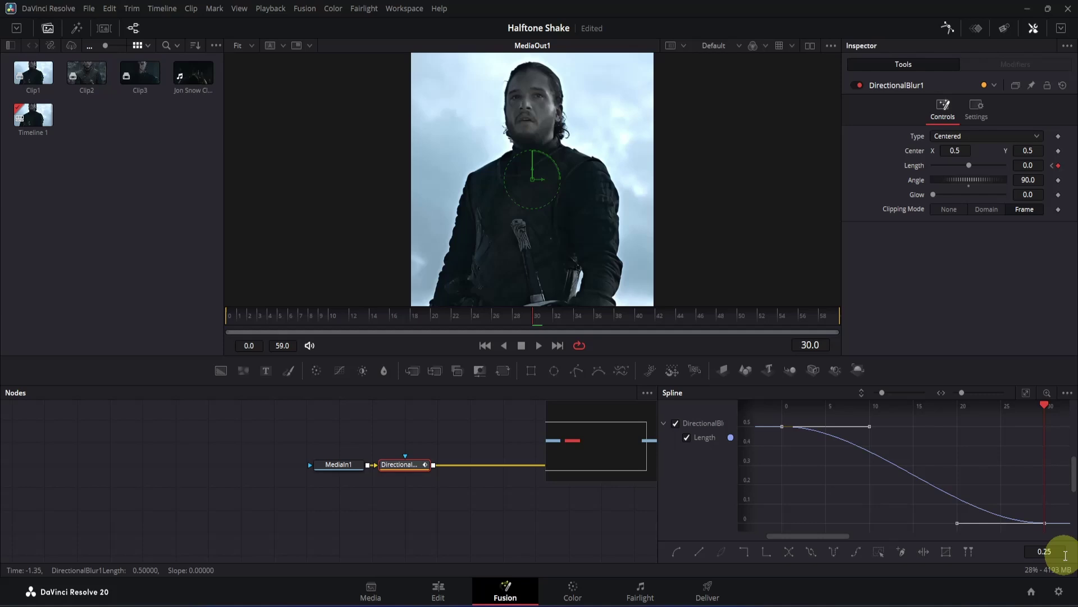
left_click_drag(870, 427, 781, 516)
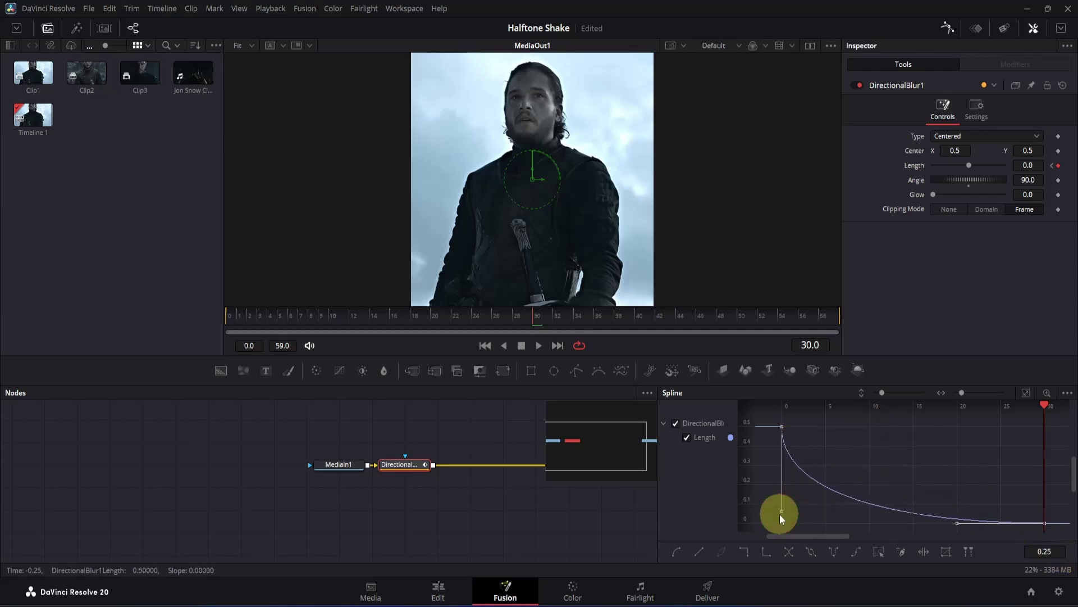
left_click_drag(956, 524, 860, 527)
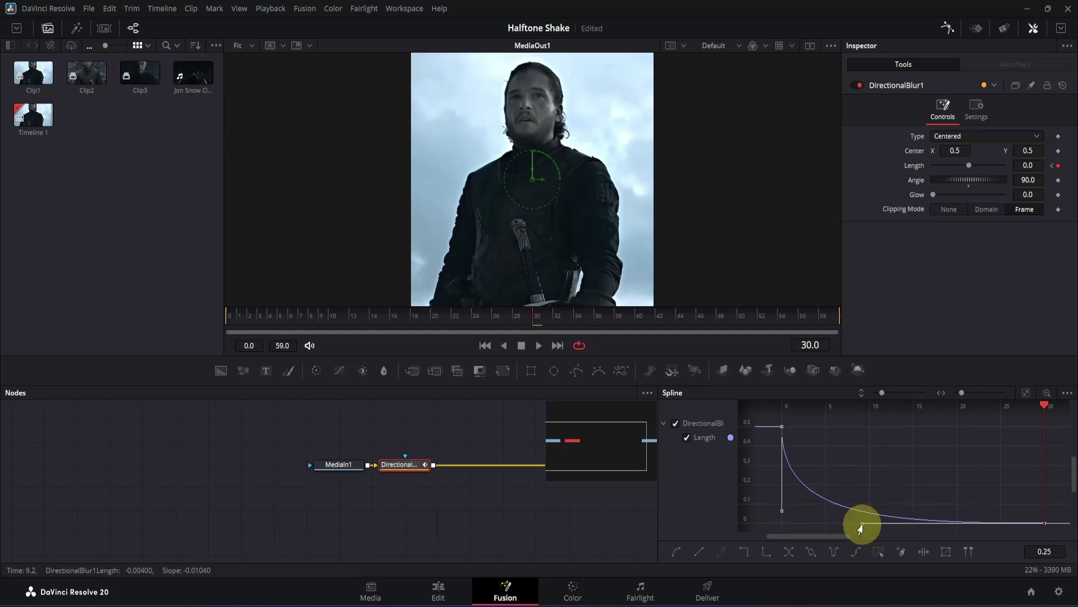
left_click(944, 28)
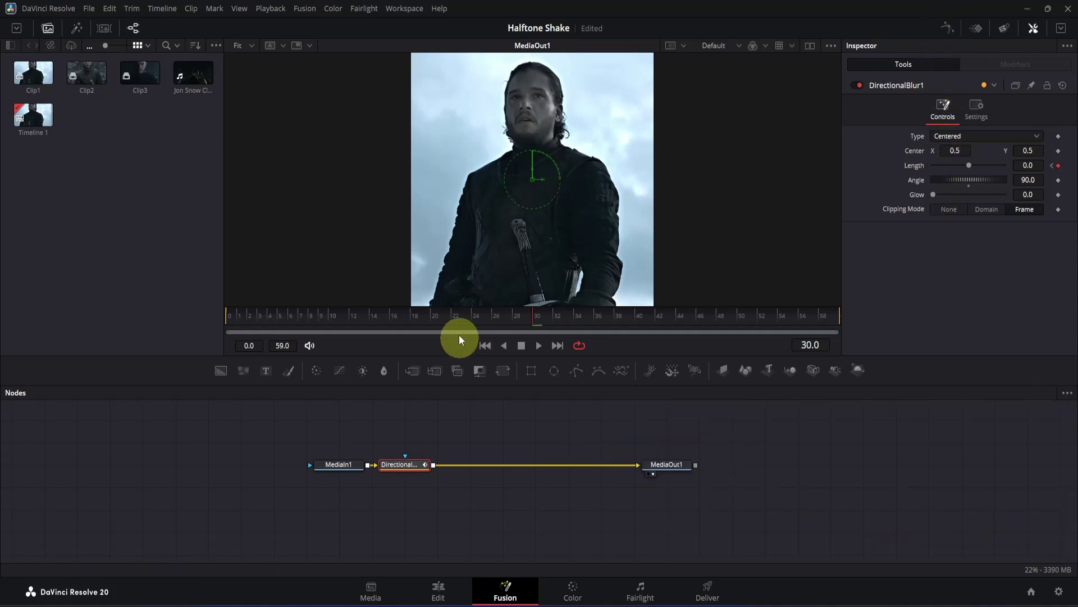
- Play the composition from frame 0 to review the blur animation
left_click_drag(460, 334, 227, 316)
left_click(748, 433)
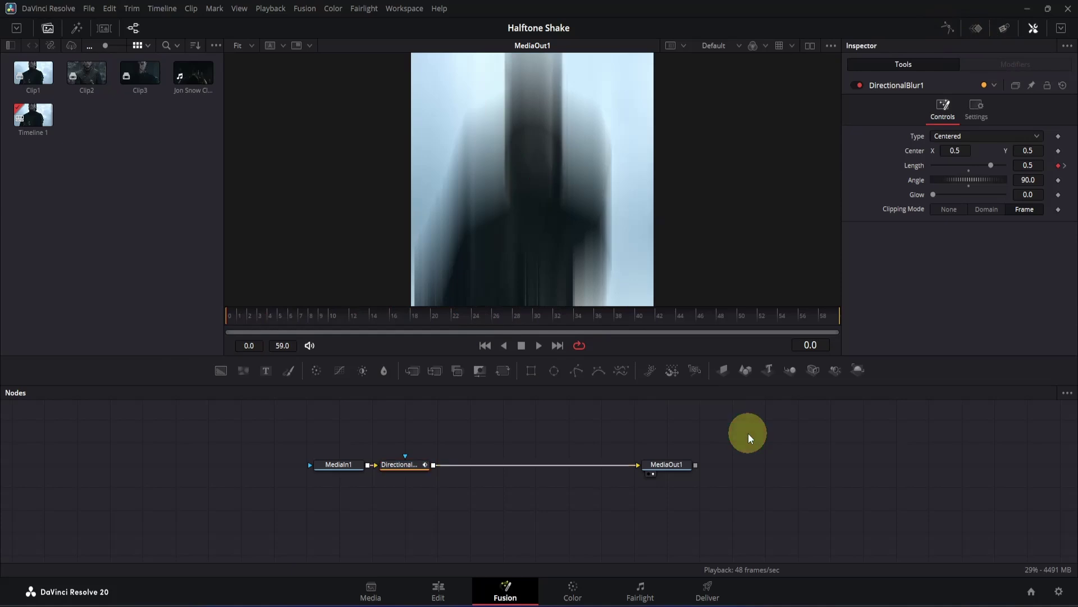
key("space")
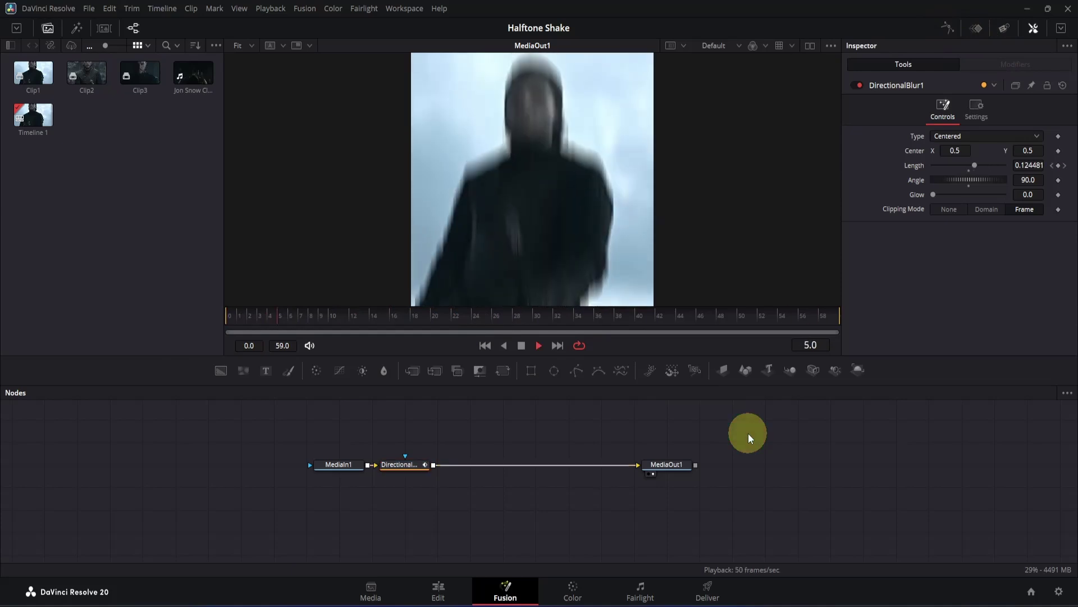
key("space")
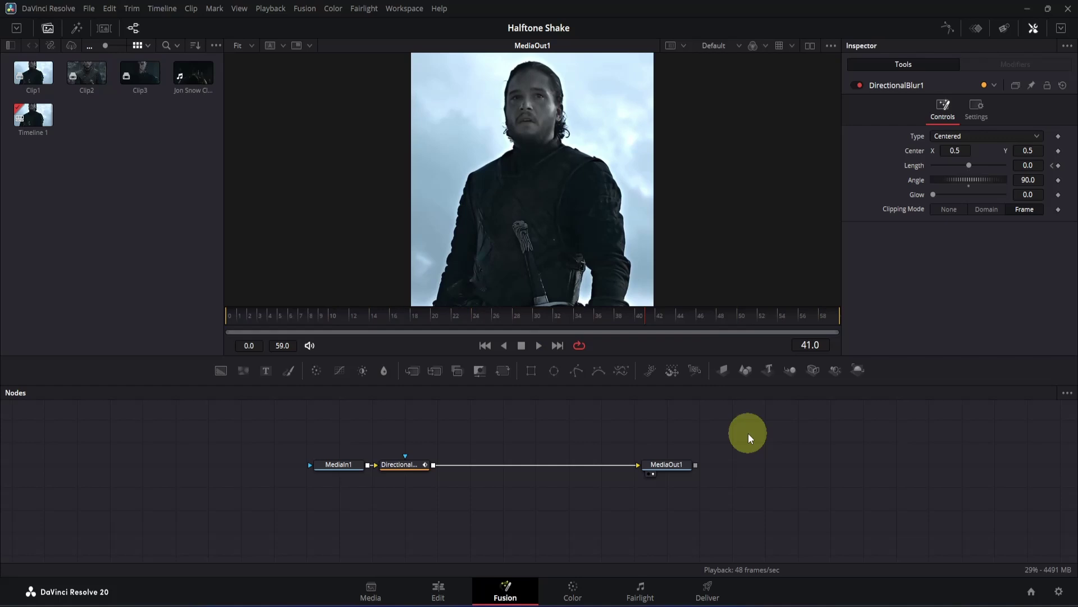
- Add a Camera Shake node after the directional blur node
left_click(421, 466)
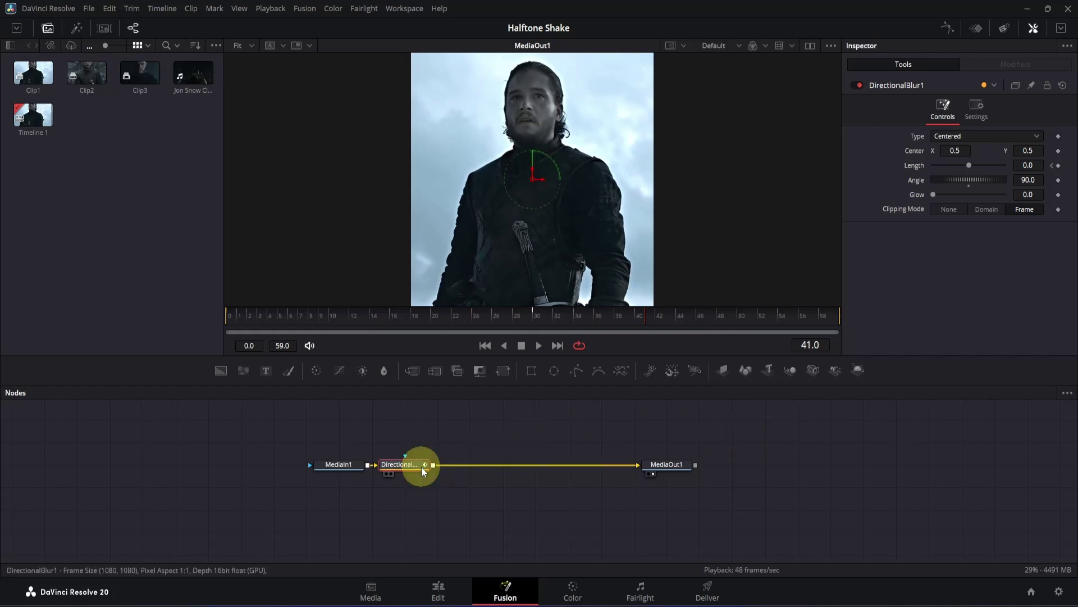
key("shift+space")
type("dire")
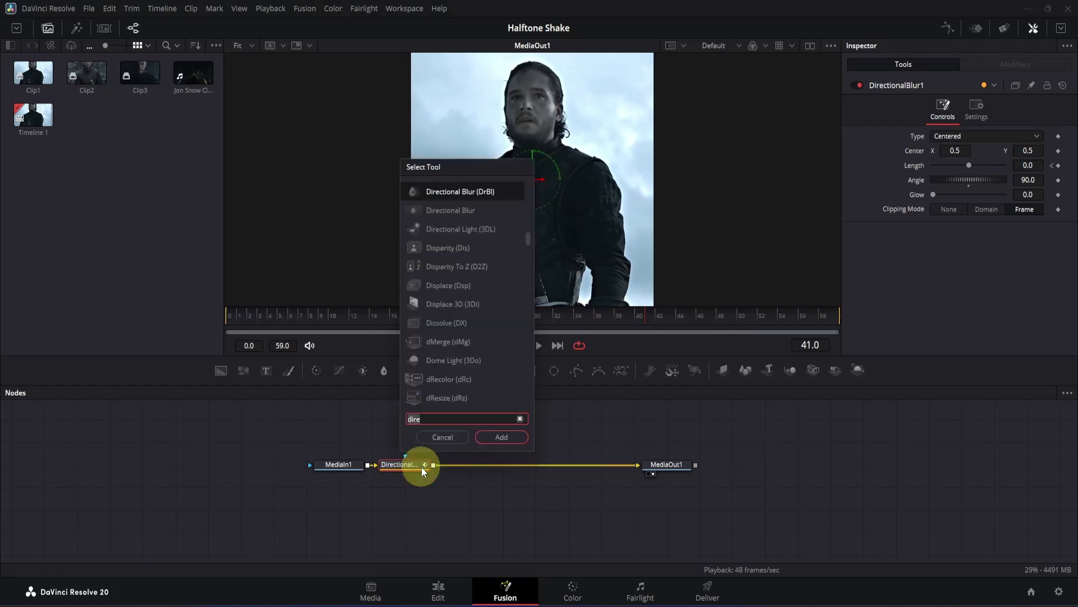
key("BackSpace")
key("BackSpace")
key("BackSpace")
key("BackSpace")
type("came")
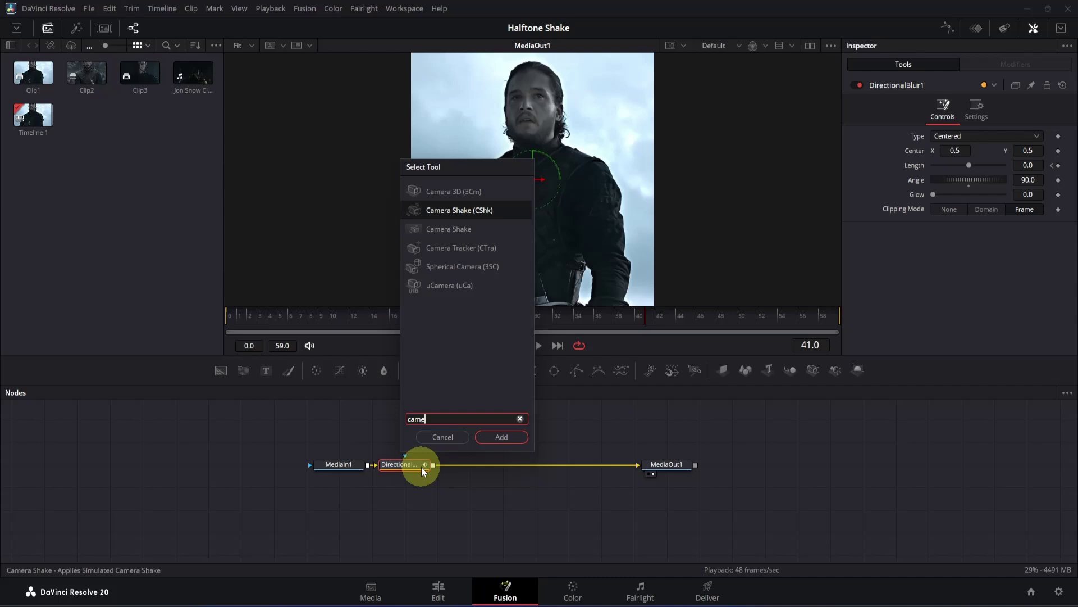
key("Return")
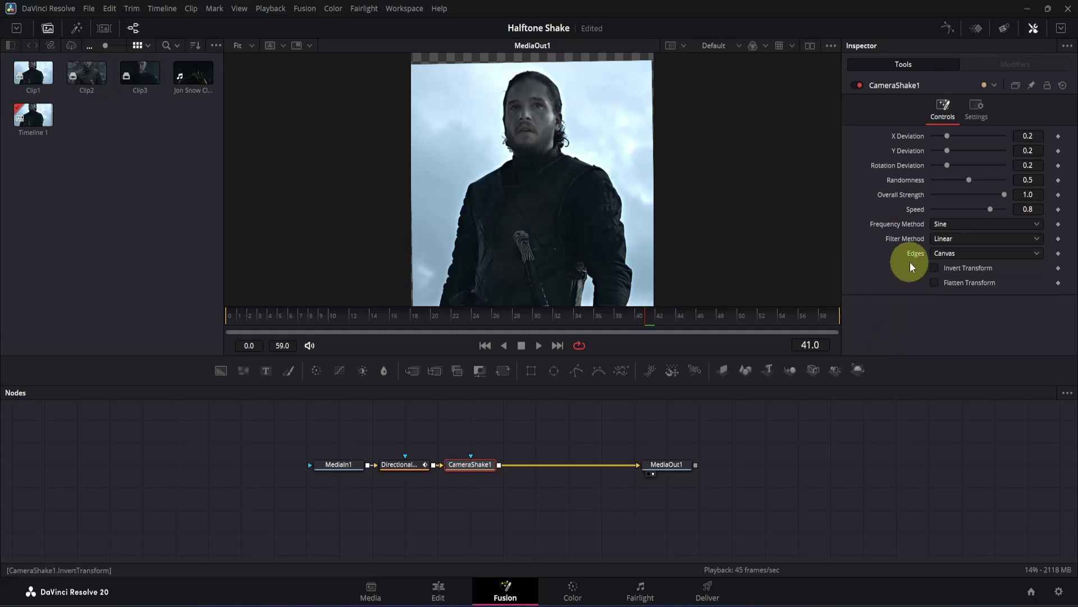
- Set the camera shake's Edges to Mirror and its Frequency Method to Square Wave
left_click(935, 254)
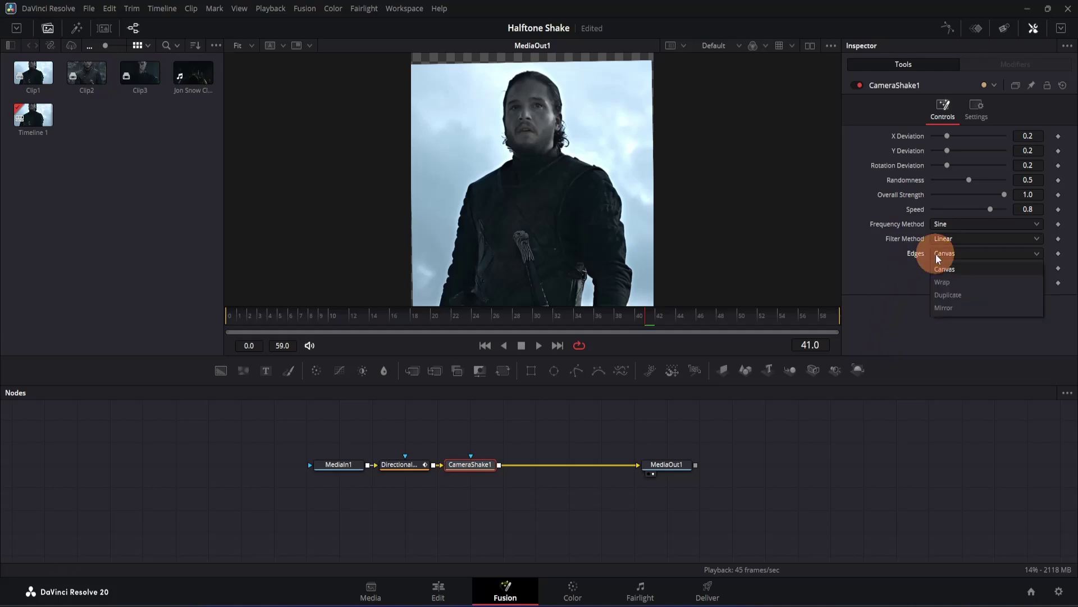
left_click(942, 305)
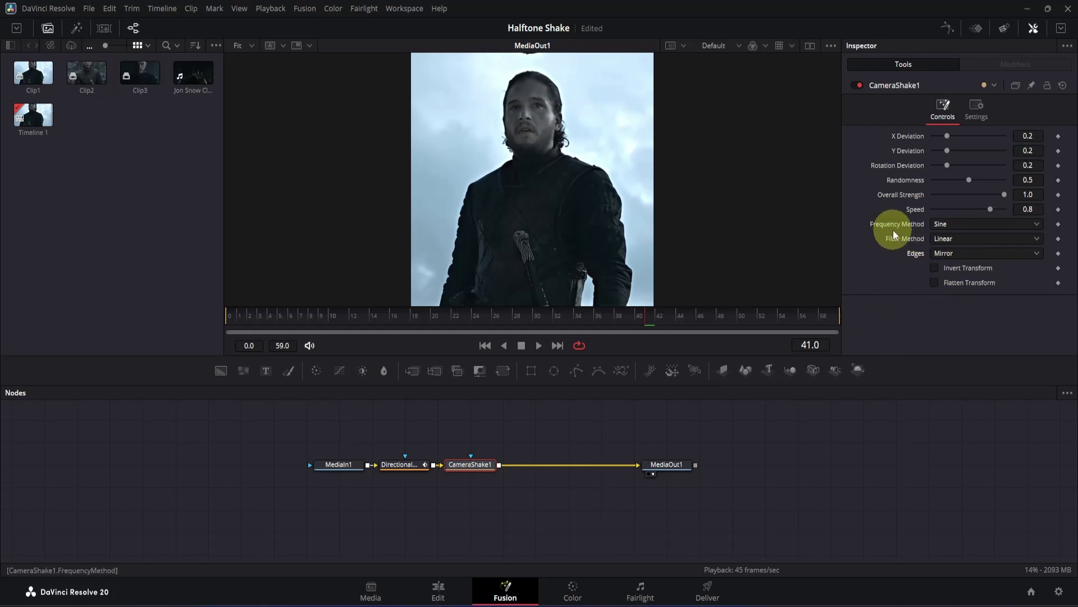
left_click(938, 225)
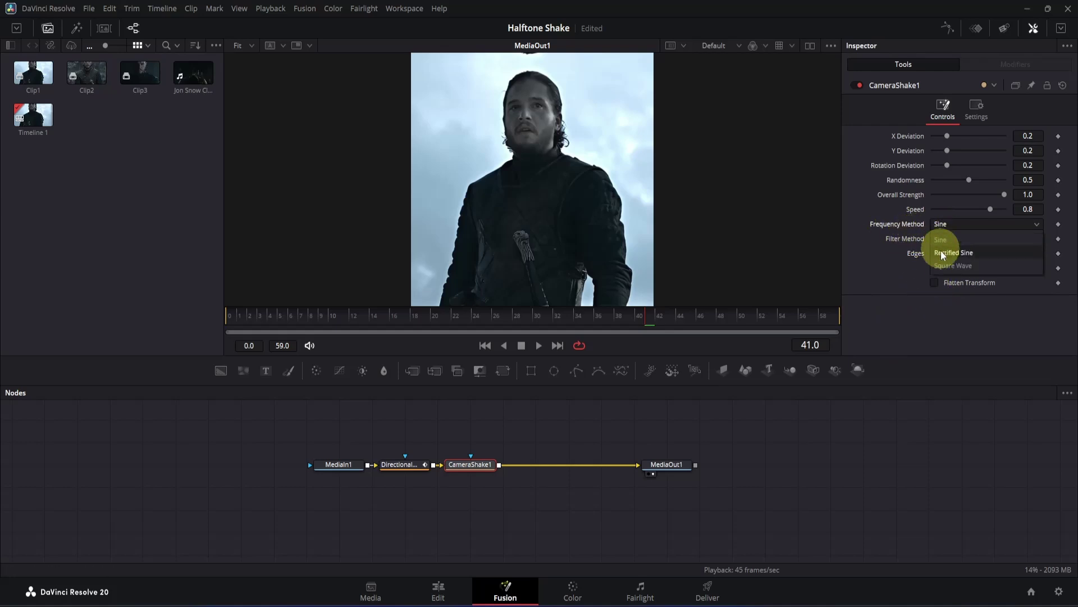
left_click(945, 267)
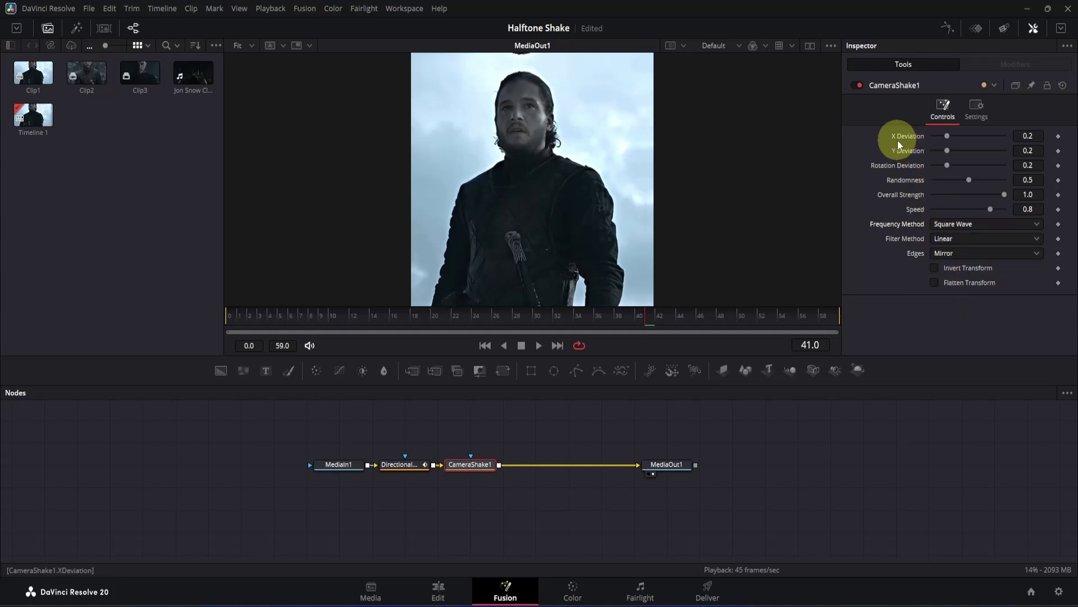
- Set the camera shake's X Deviation to 0.5 and Y Deviation to 1.0, and save the project
left_click(1037, 135)
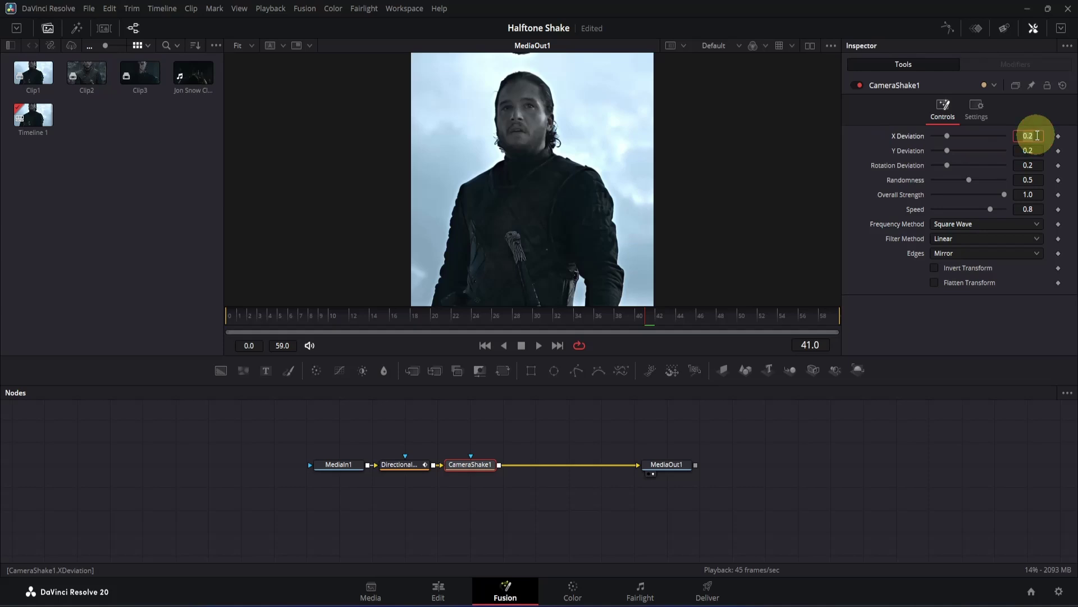
type(".5")
left_click(1038, 150)
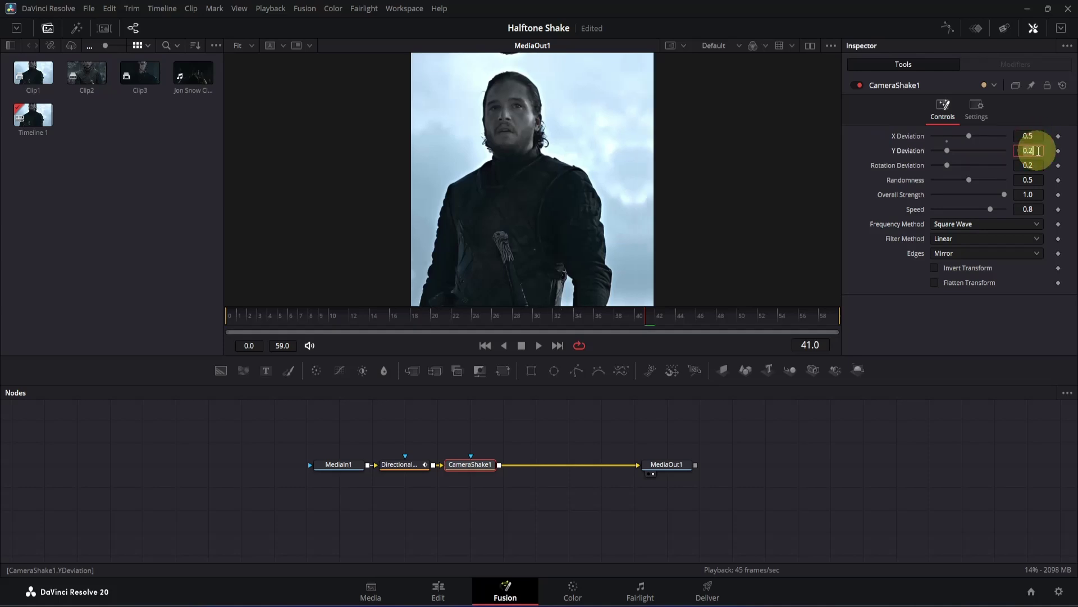
type("1")
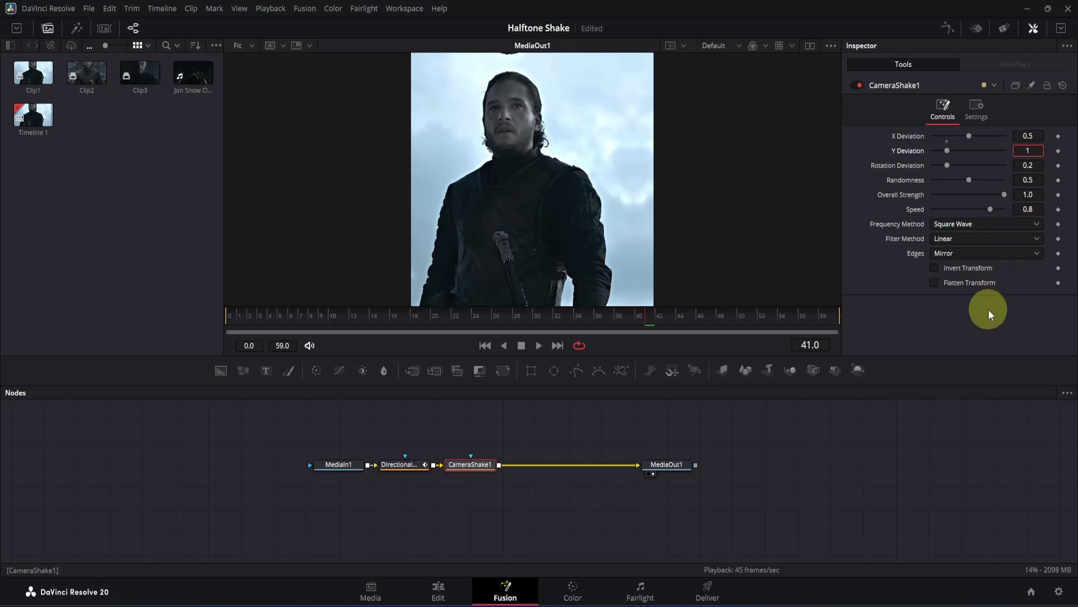
key("Return")
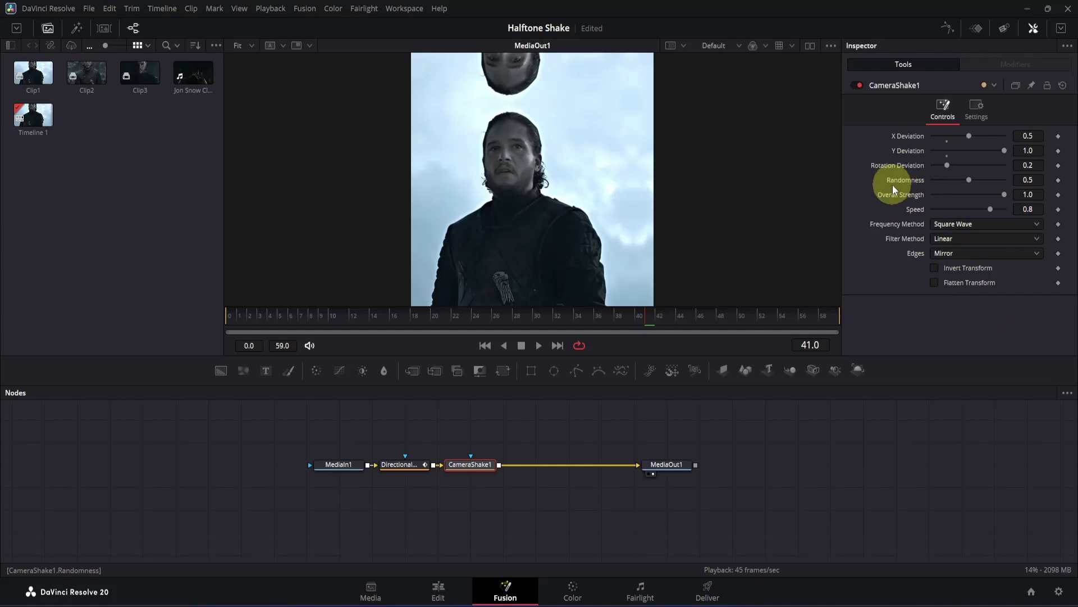
key("ctrl+s")
- Animate the camera shake's Overall Strength with a keyframe at frame 0 and a second one with value 0 at frame 30
left_click_drag(629, 316, 223, 320)
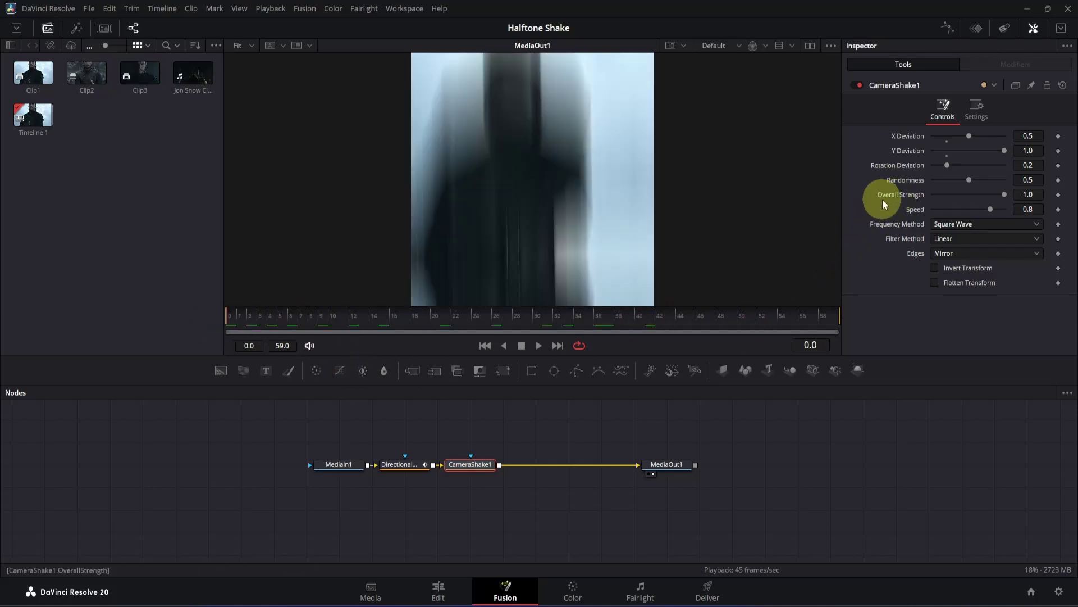
left_click(1058, 195)
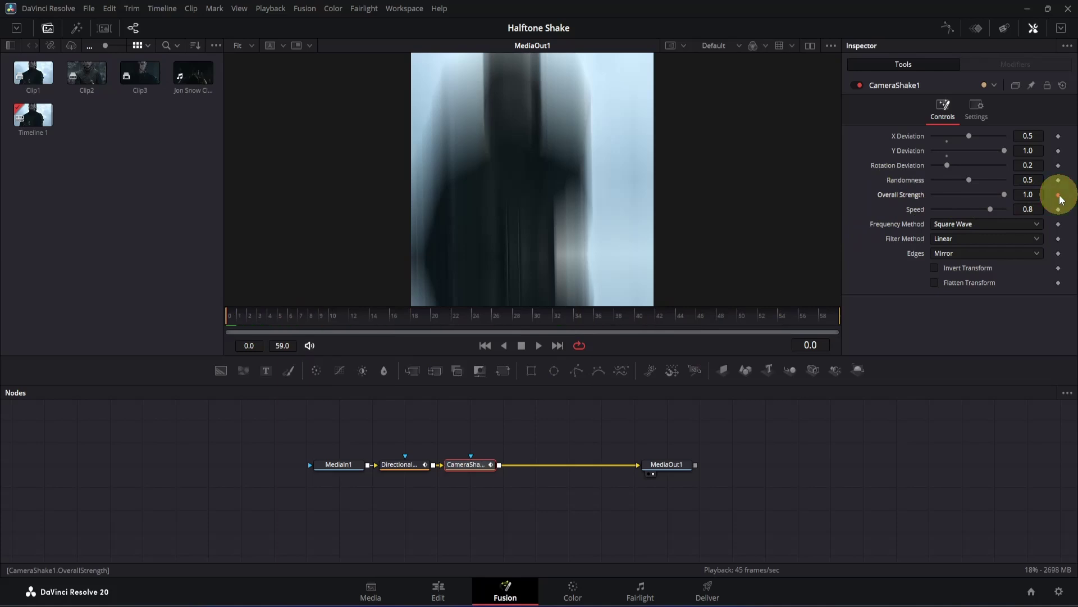
left_click_drag(514, 314, 533, 318)
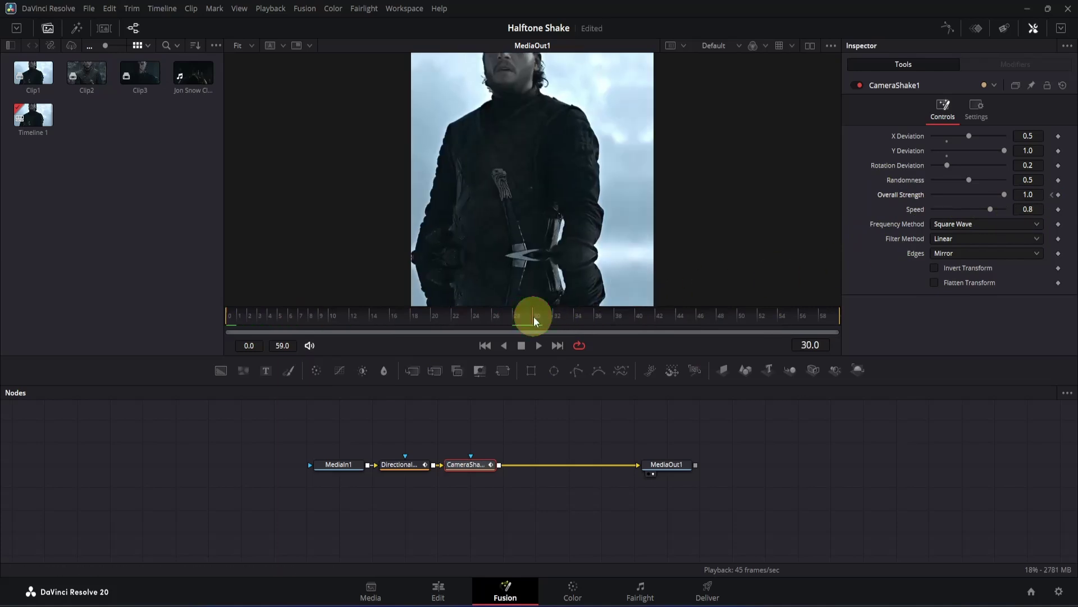
left_click(1037, 196)
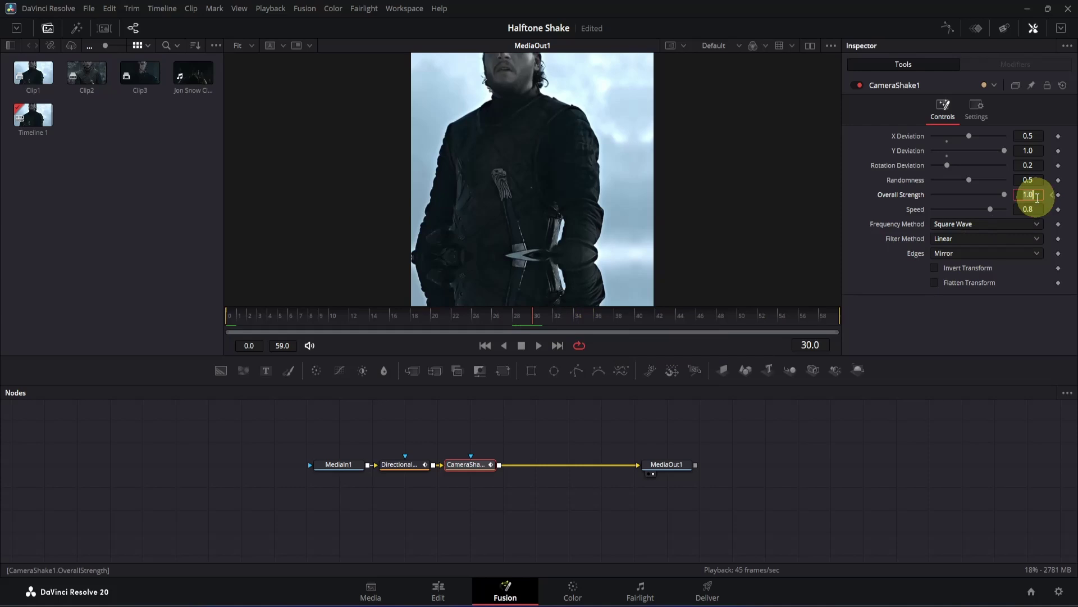
type("0")
key("Return")
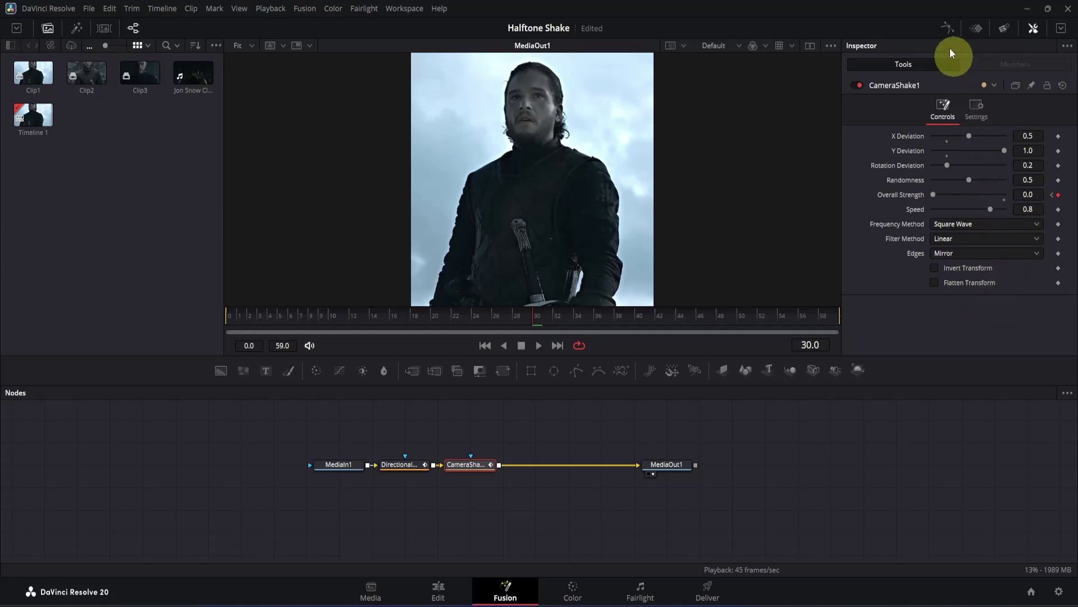
- Isolate the Overall Strength curve in the Spline editor, smooth it and shape its handles into a steep initial drop with a long ease-out
left_click(946, 29)
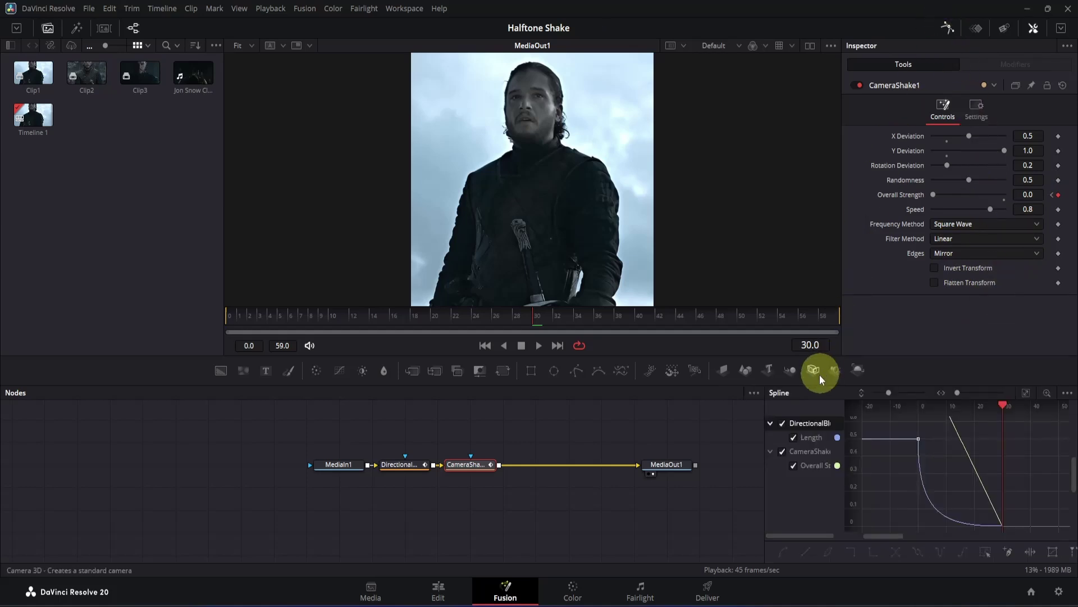
left_click(782, 424)
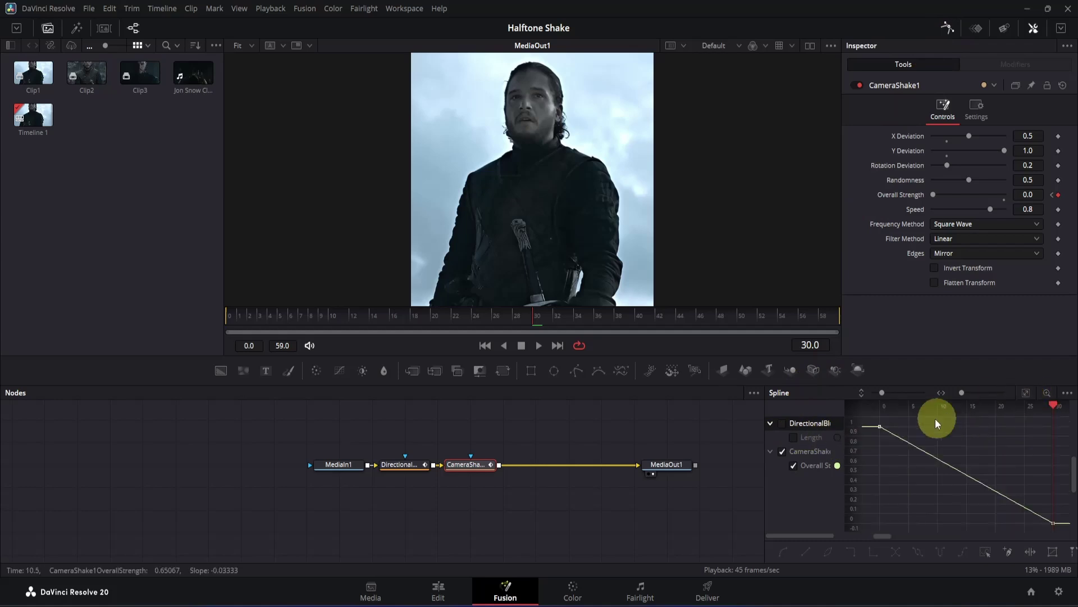
left_click_drag(871, 424, 1059, 525)
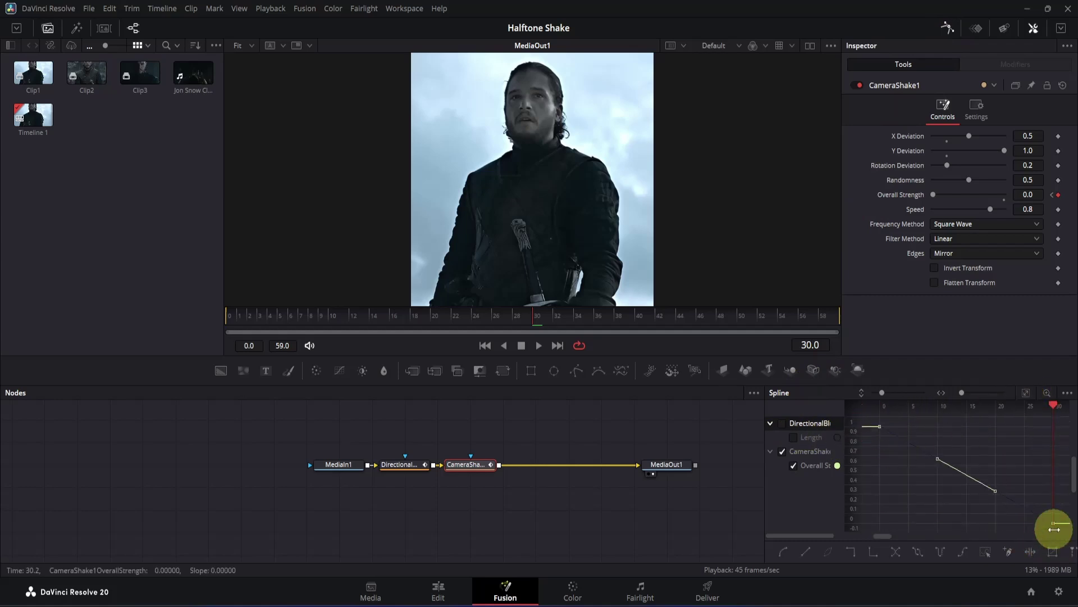
key("s")
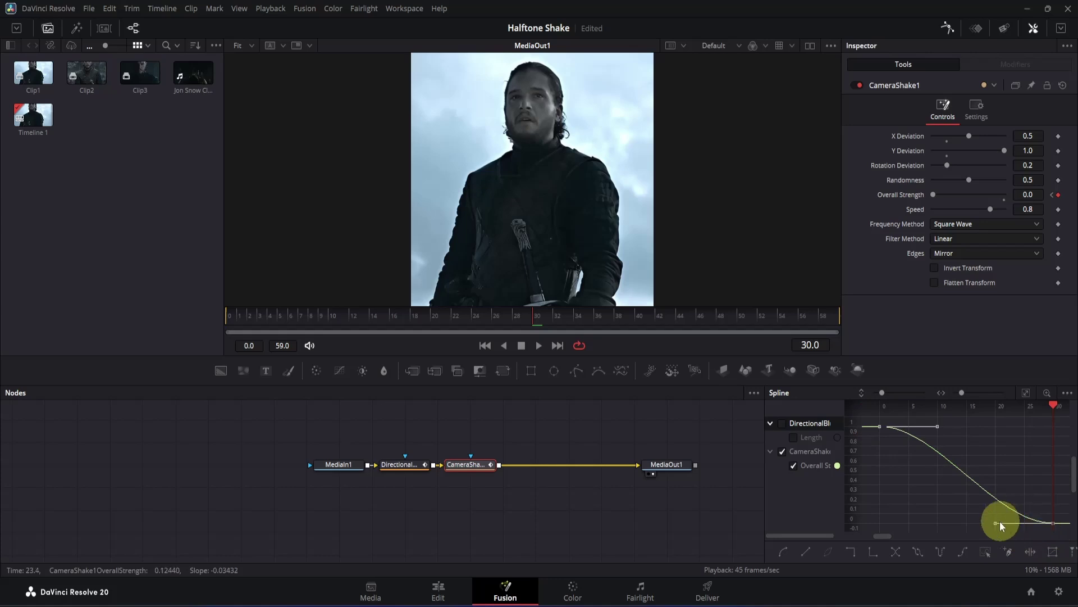
left_click_drag(935, 426, 875, 506)
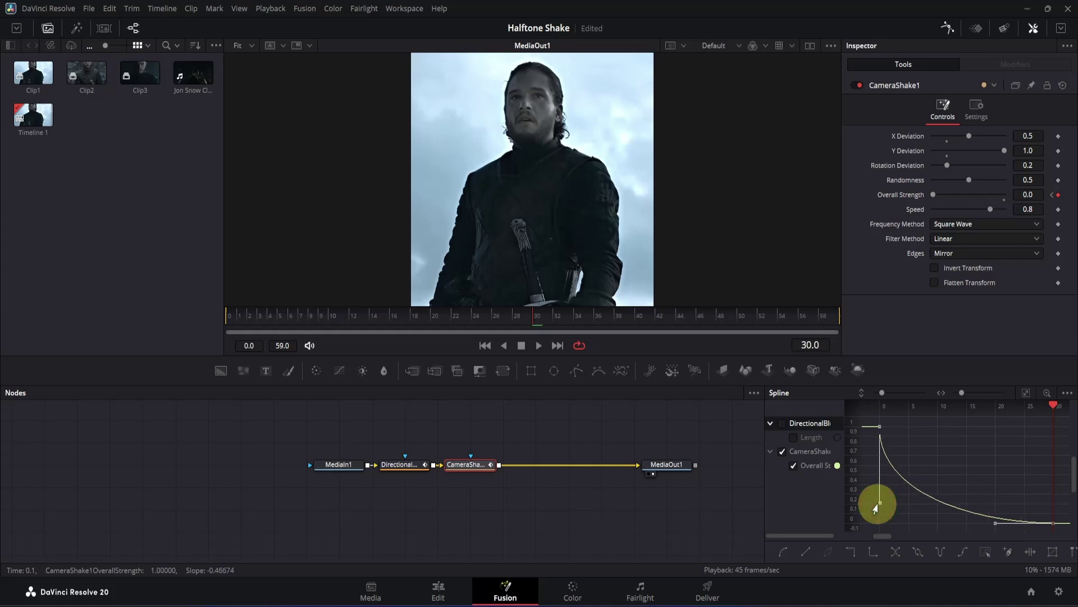
left_click_drag(993, 523, 930, 526)
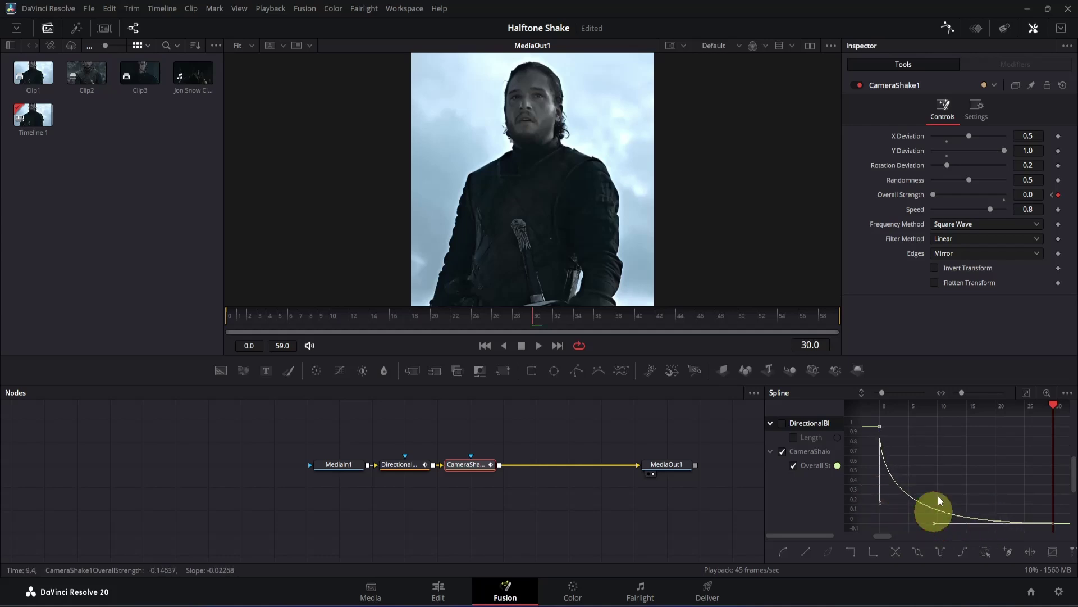
left_click(948, 27)
- Play the composition from frame 0 to review the camera shake combined with the blur
left_click_drag(534, 316, 177, 337)
left_click(735, 426)
key("space")
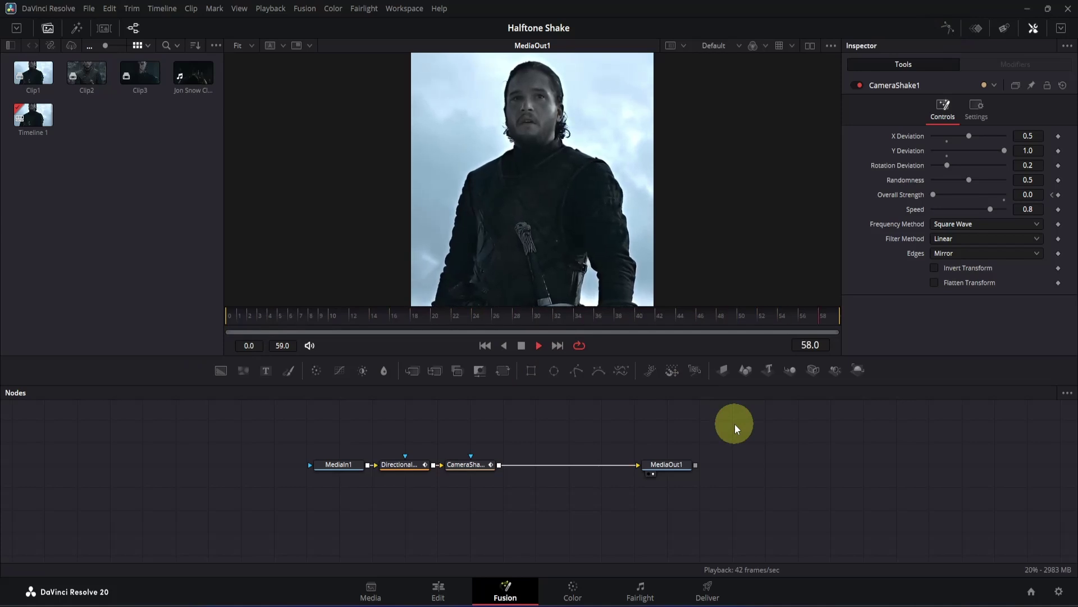
key("space")
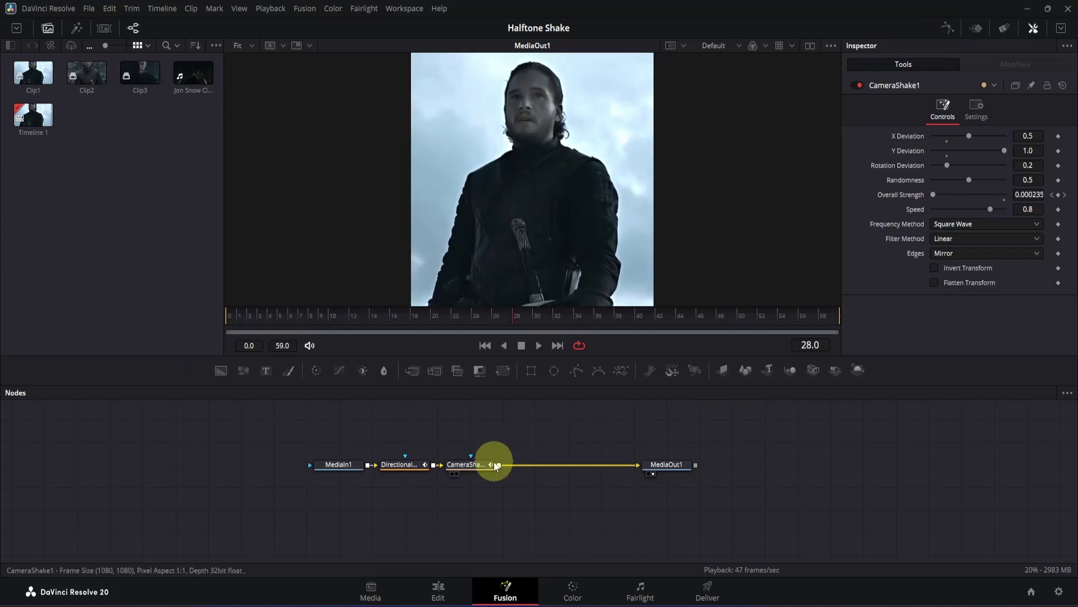
- Add a second Camera Shake node after the first one
key("shift+space")
type("came")
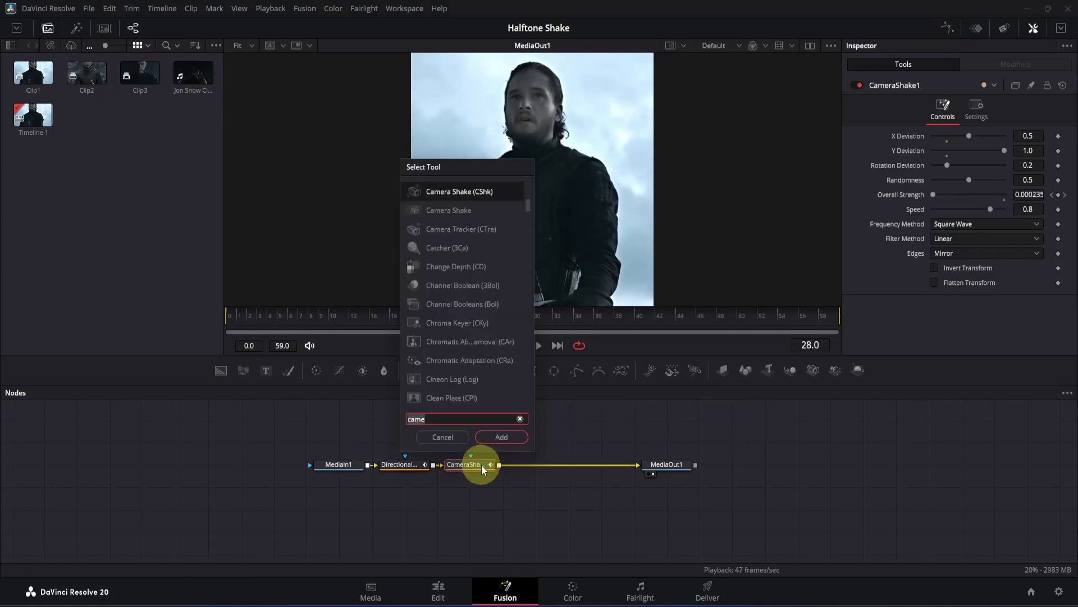
key("Return")
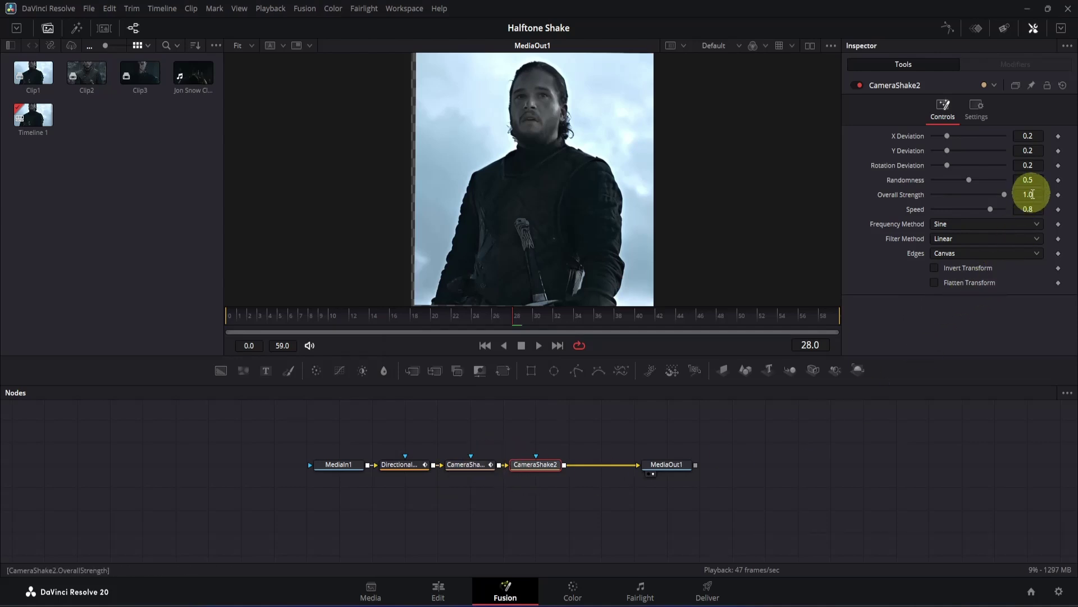
- Set the second camera shake's Overall Strength to 0.15, Speed to 0.05 and Edges to Mirror
left_click(1032, 195)
key("Return")
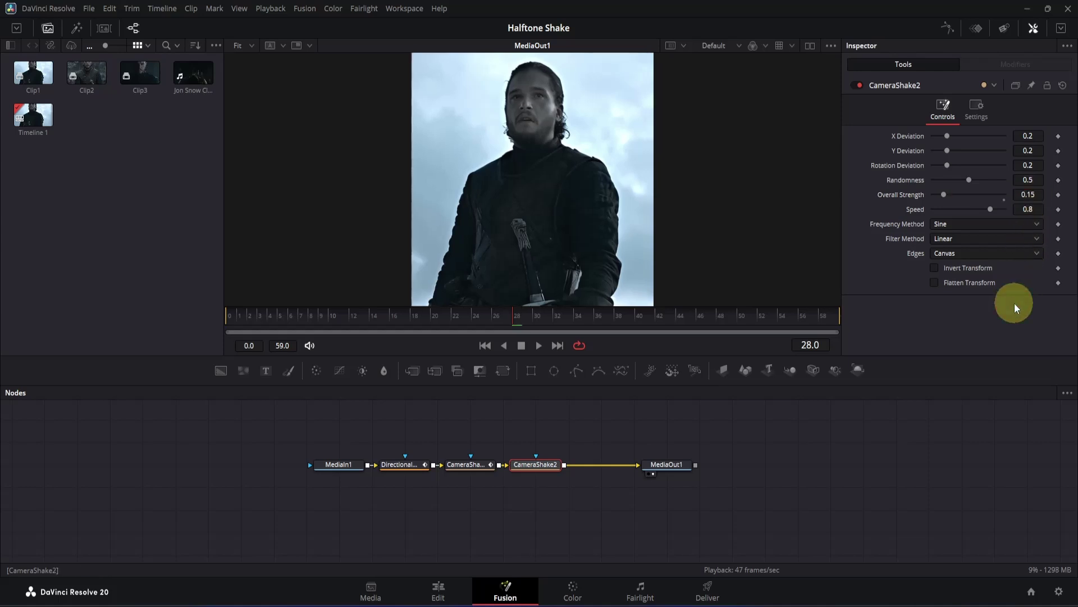
left_click(1035, 209)
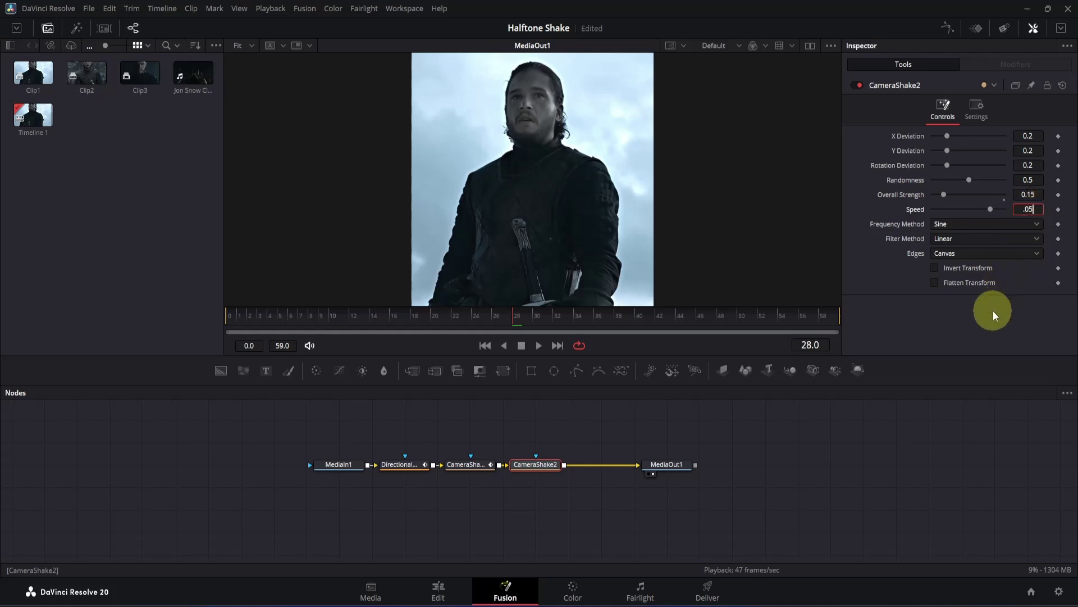
key("Return")
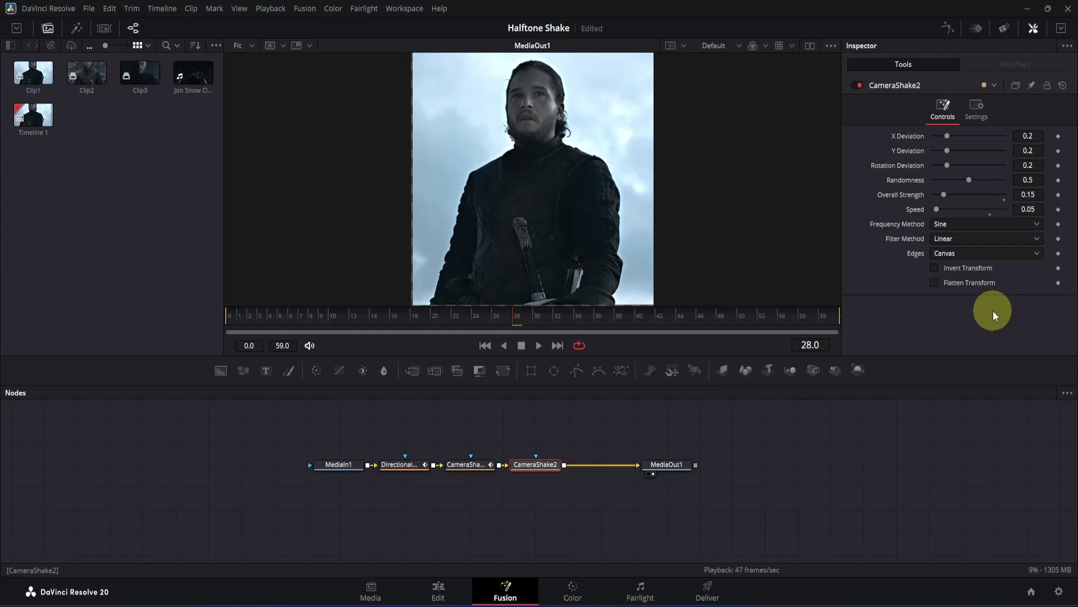
left_click(961, 253)
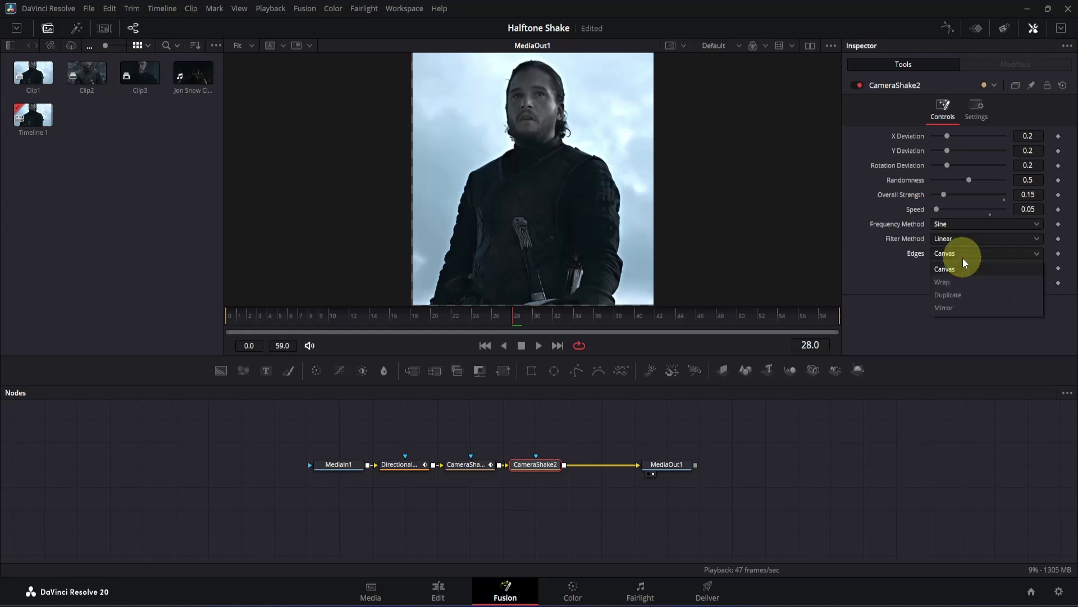
left_click(961, 308)
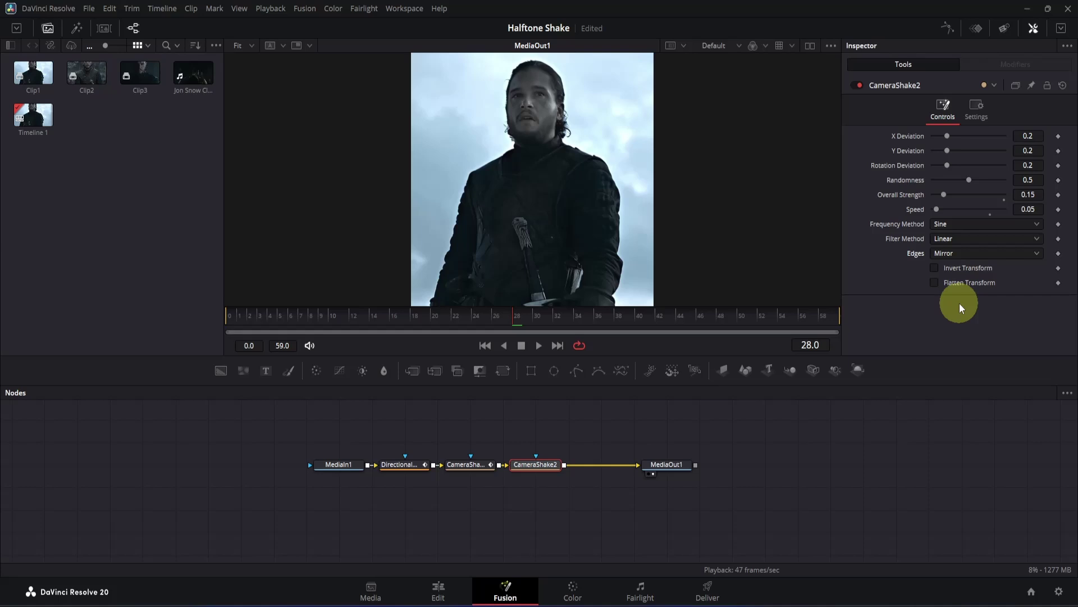
- Add a Flicker Addition node between the second camera shake and the media output
left_click(543, 470)
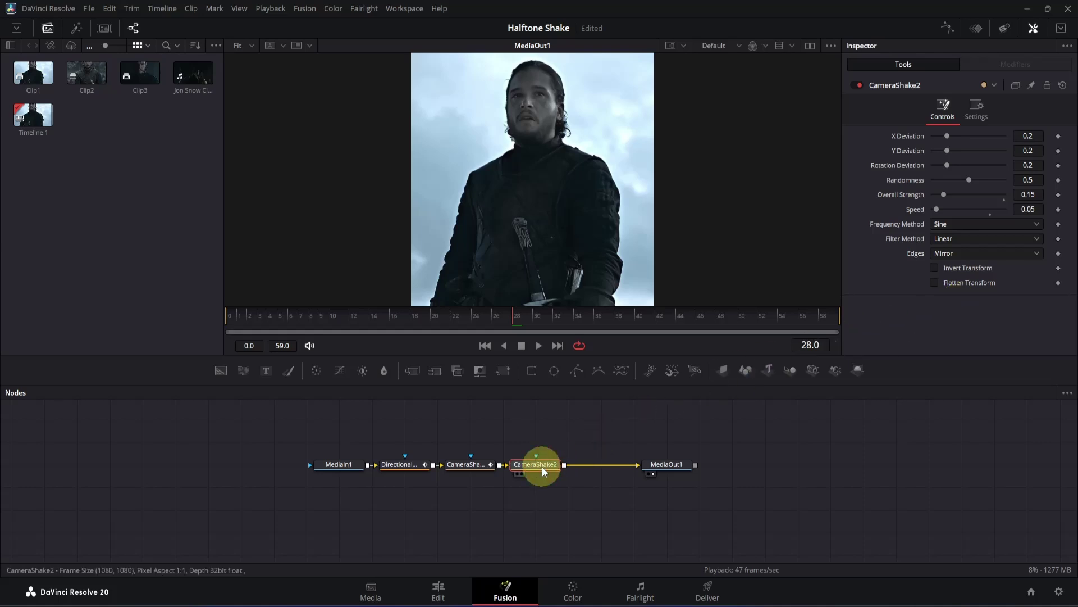
key("shift+space")
type("came")
key("BackSpace")
key("BackSpace")
key("BackSpace")
key("BackSpace")
type("fli")
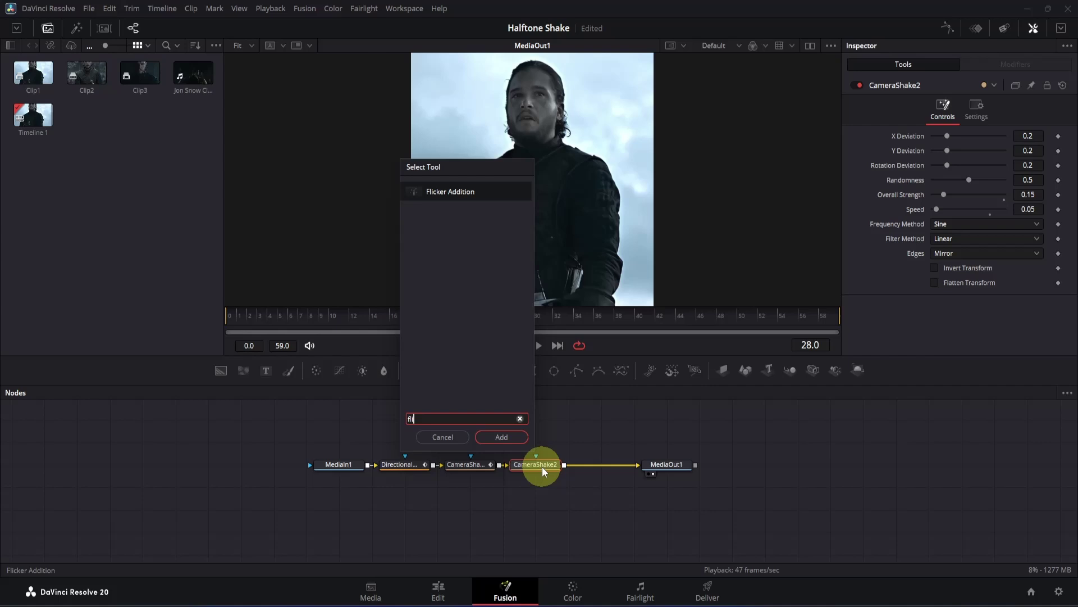
key("Return")
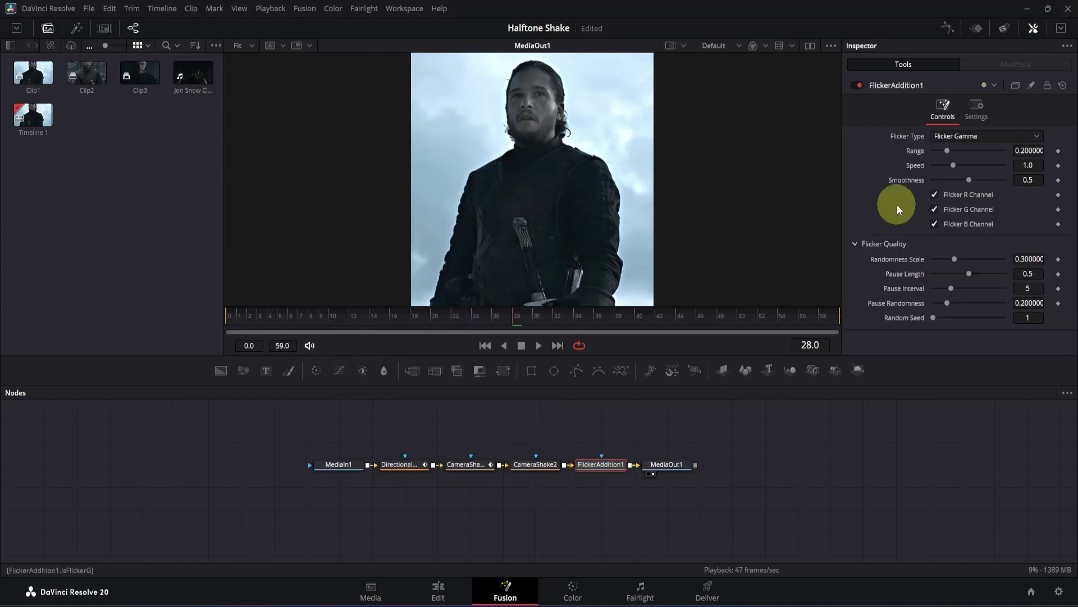
- Set the flicker node to Flicker Gain with Range 0.1, Speed 0.4 and Randomness Scale 0.75
left_click(942, 139)
left_click(948, 178)
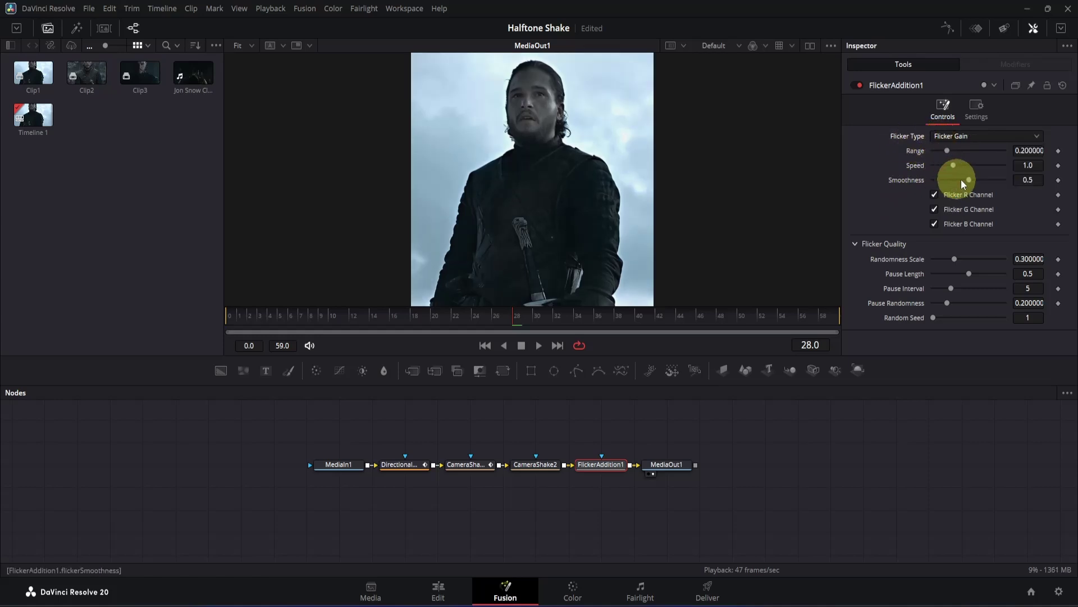
left_click(1031, 151)
type(".1")
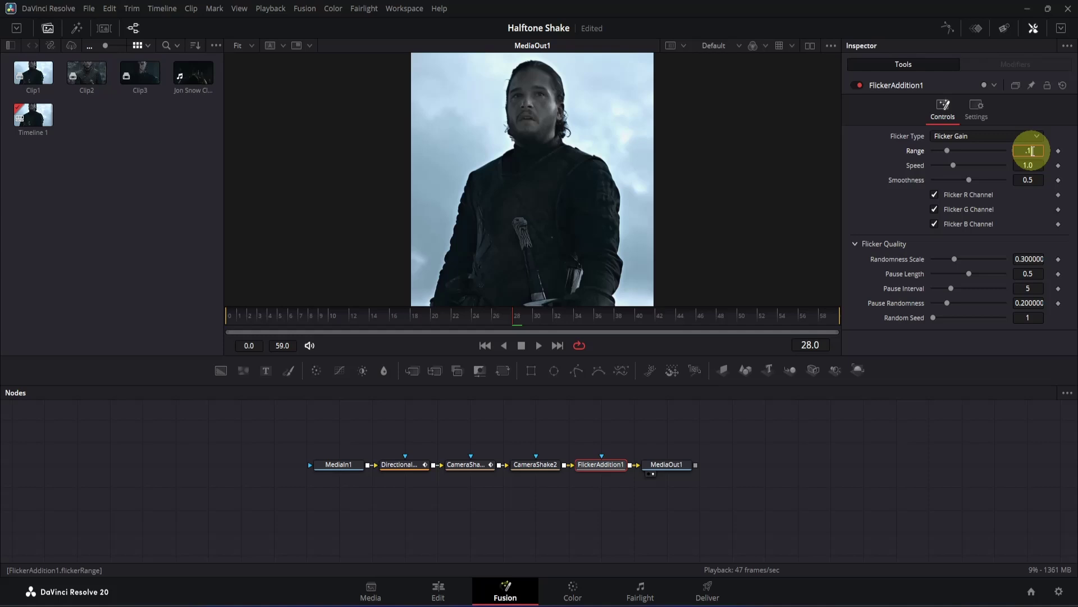
left_click(1038, 164)
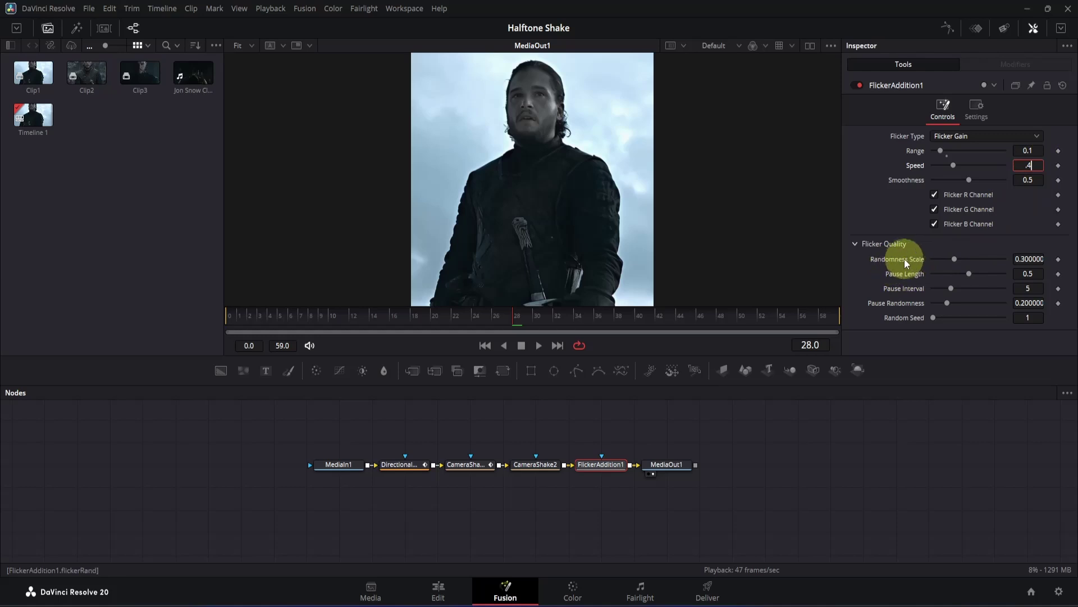
left_click(1022, 259)
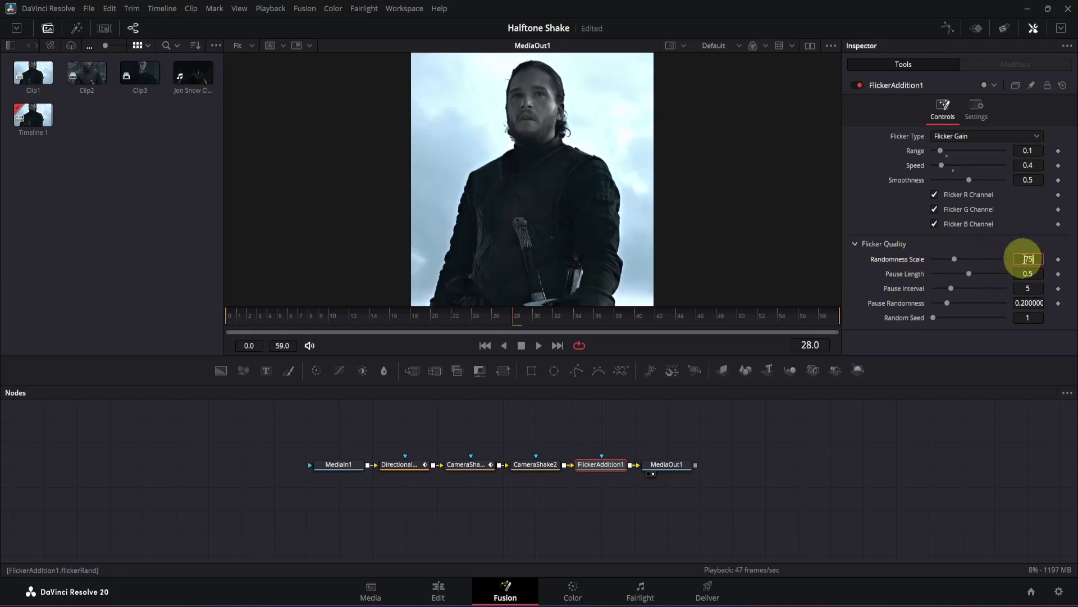
left_click(977, 340)
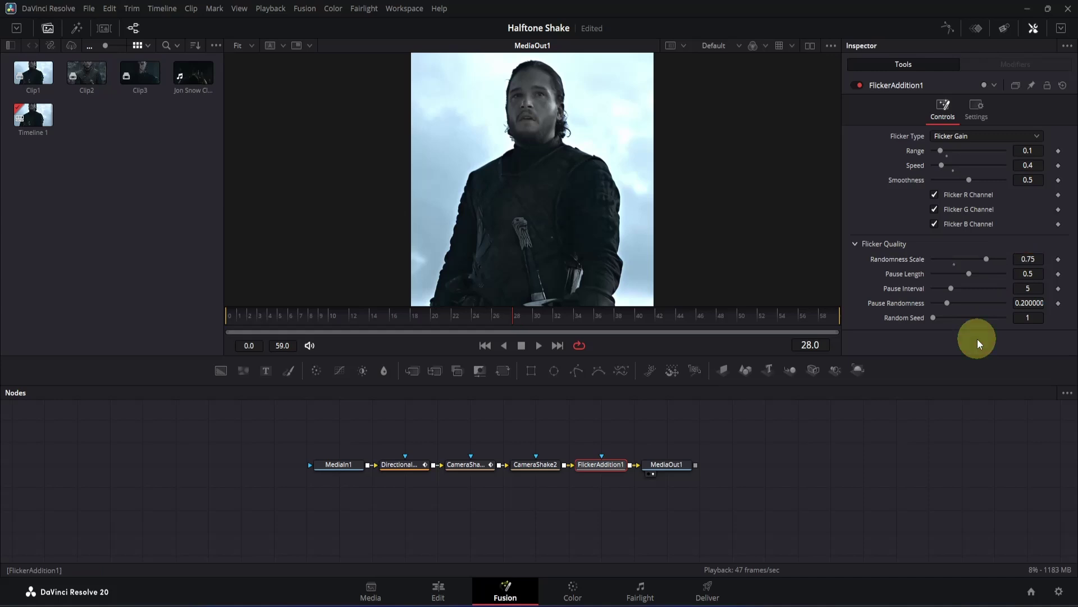
- Play the composition from frame 0 to review the flicker together with the shakes
left_click_drag(494, 313, 174, 313)
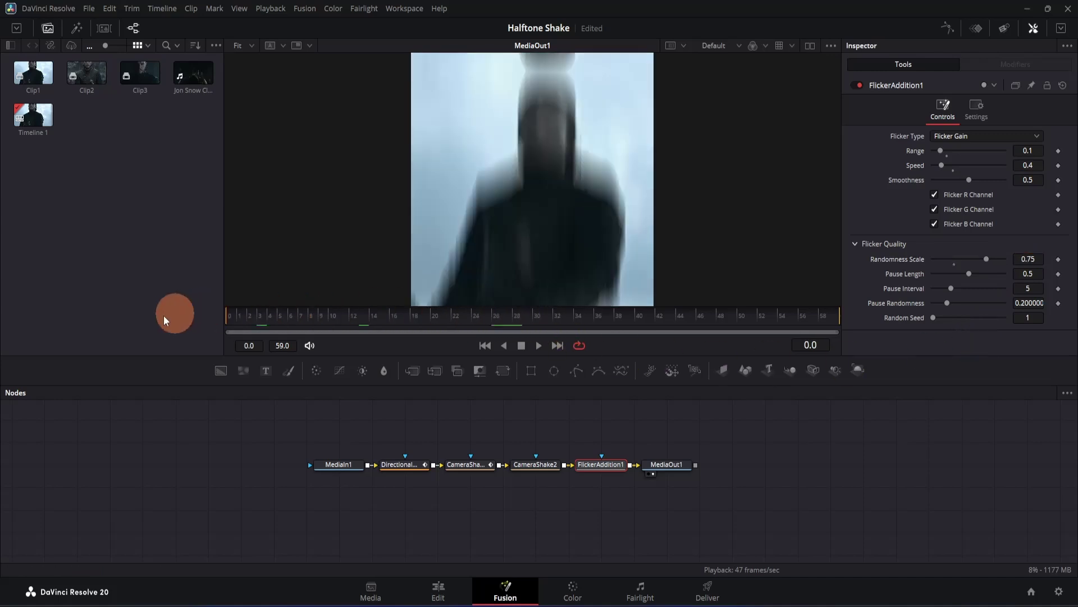
left_click(777, 458)
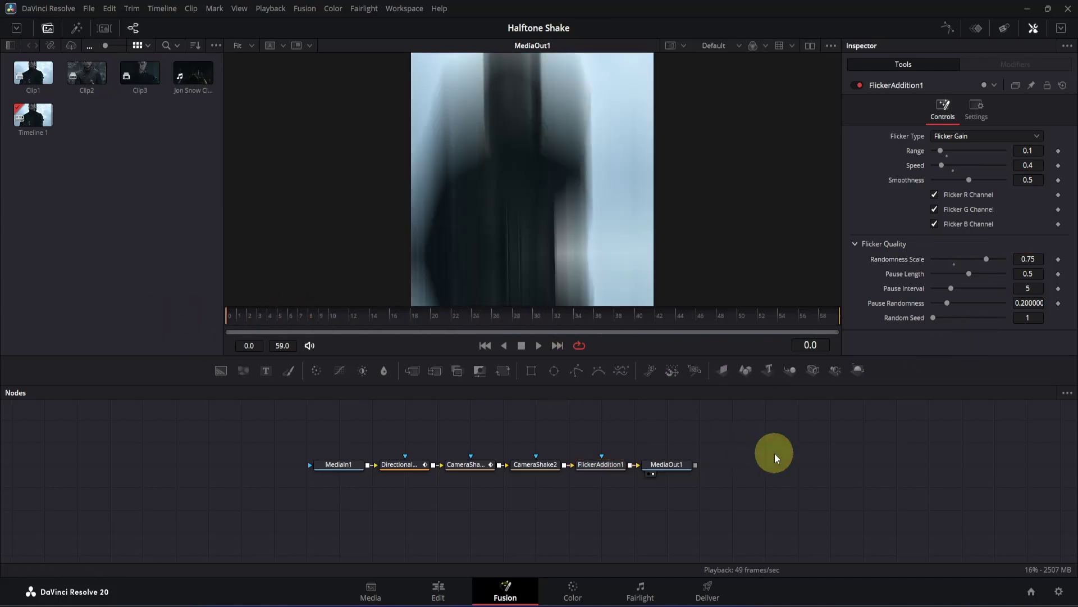
key("space")
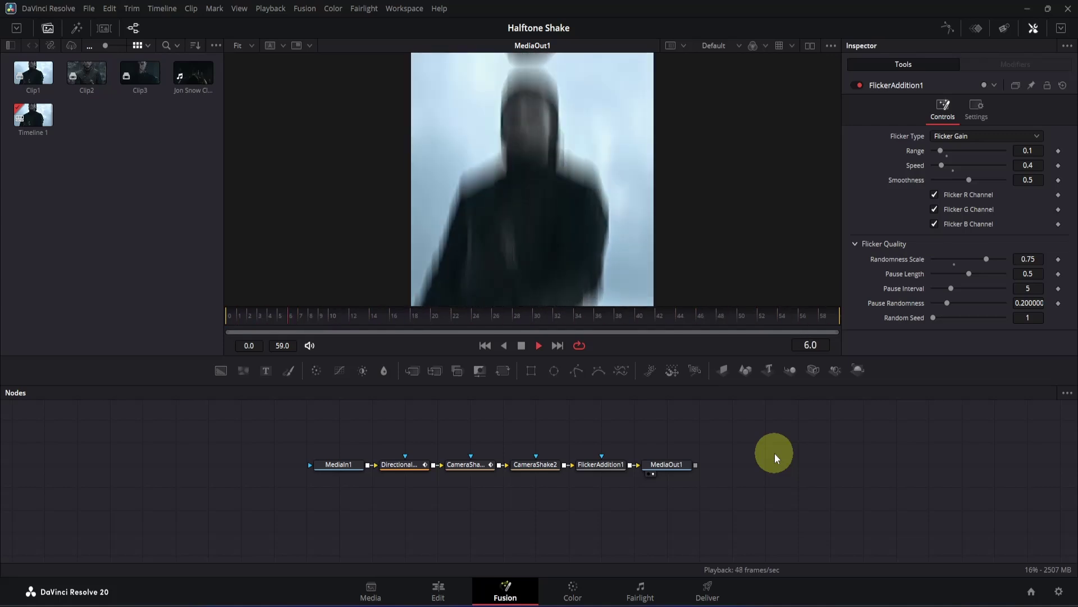
key("space")
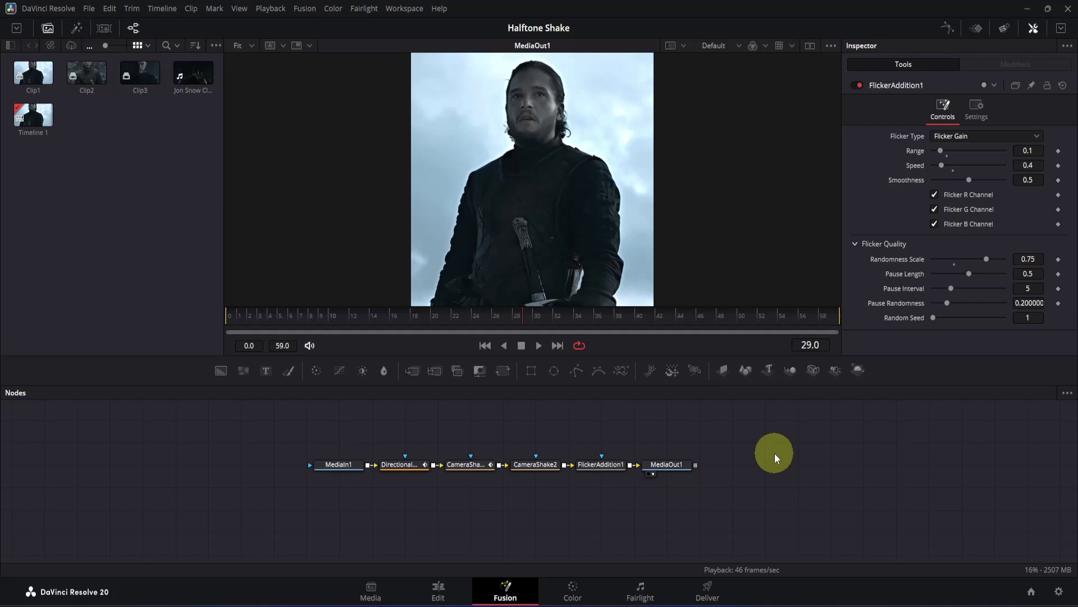
- Move the media output node farther along the chain and add a Transform node after the flicker node
left_click_drag(676, 470, 857, 470)
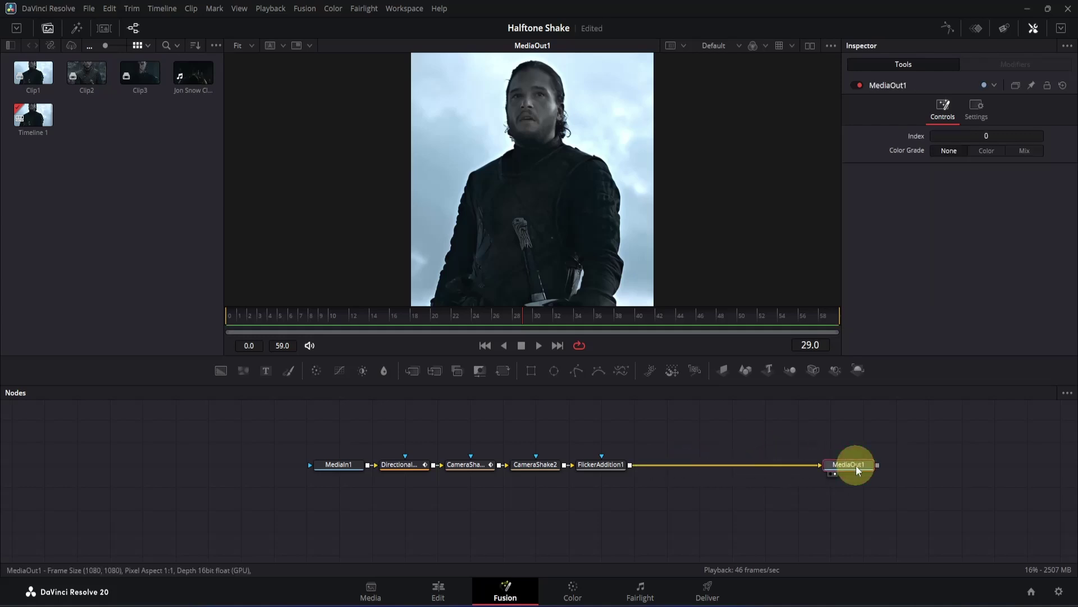
left_click(613, 471)
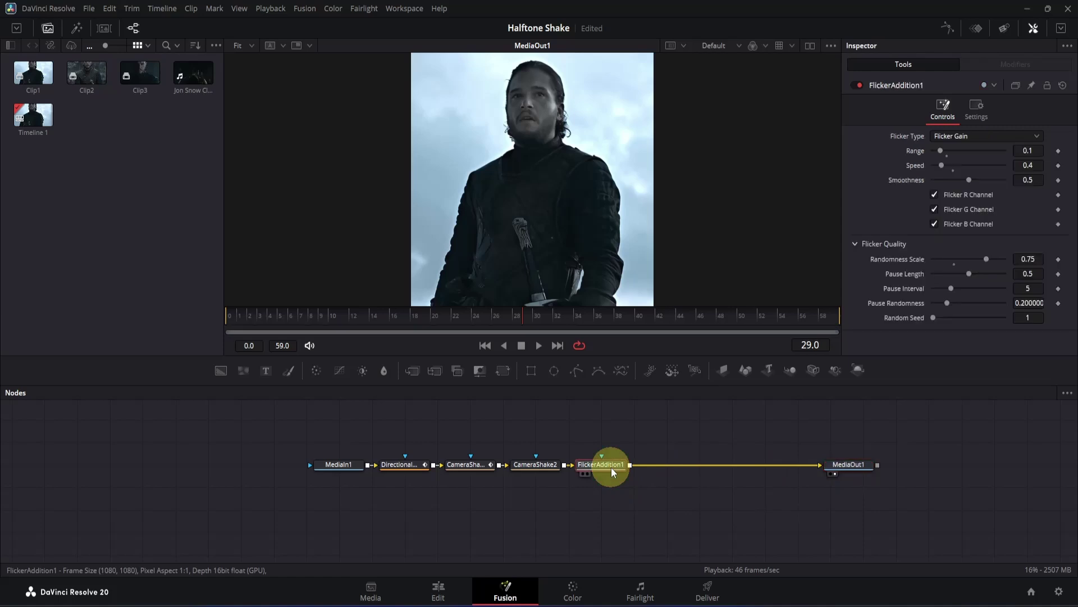
left_click(501, 371)
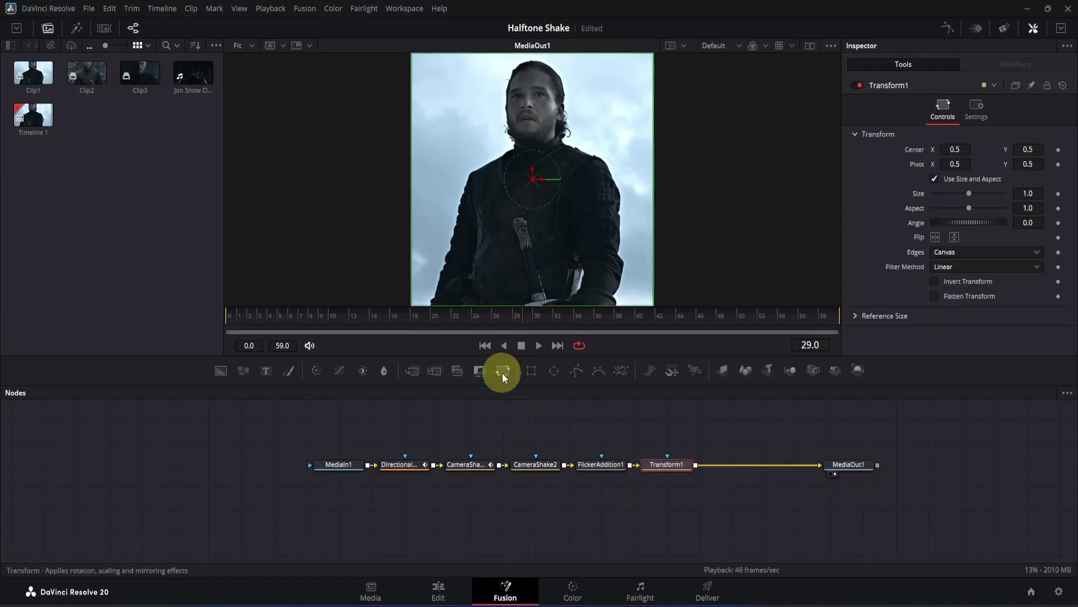
- Keyframe the Transform's Size from 1.0 at frame 0 to 1.2 at frame 59
left_click_drag(440, 323, 219, 313)
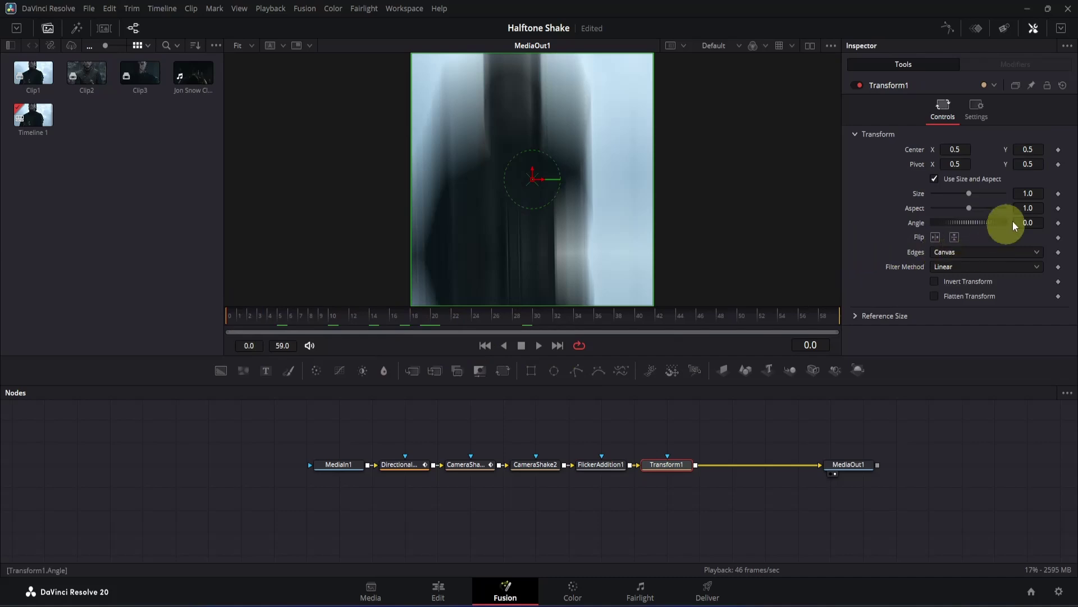
left_click(1058, 193)
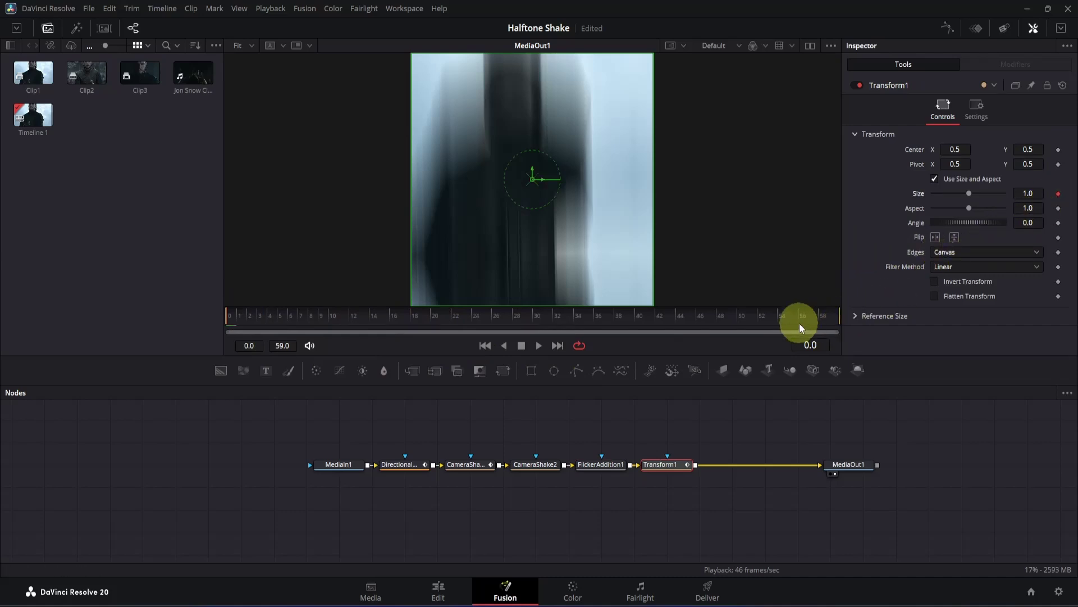
left_click_drag(800, 321, 838, 318)
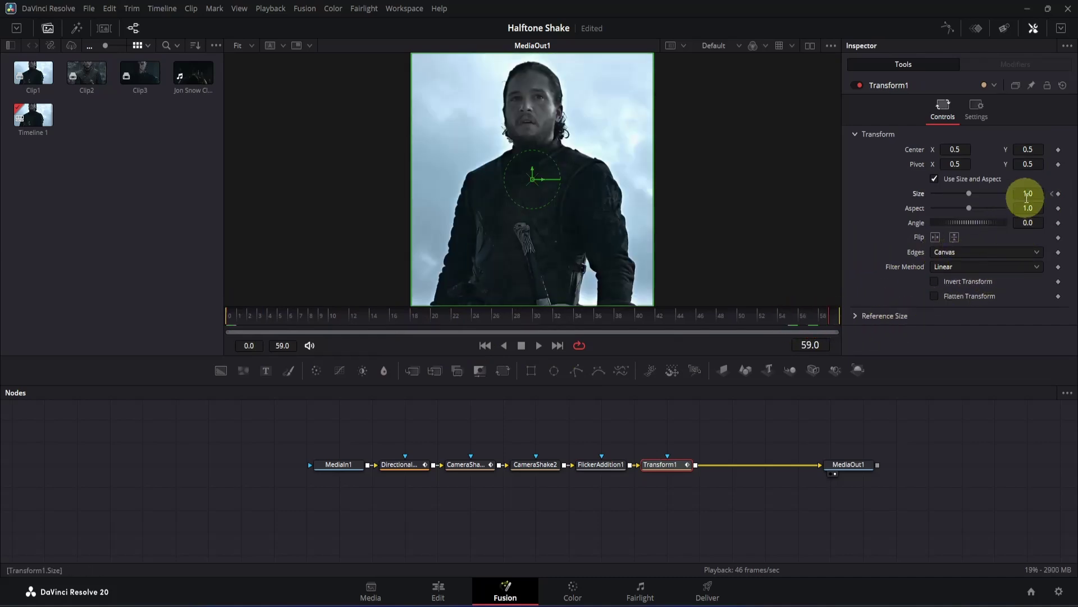
left_click(1039, 197)
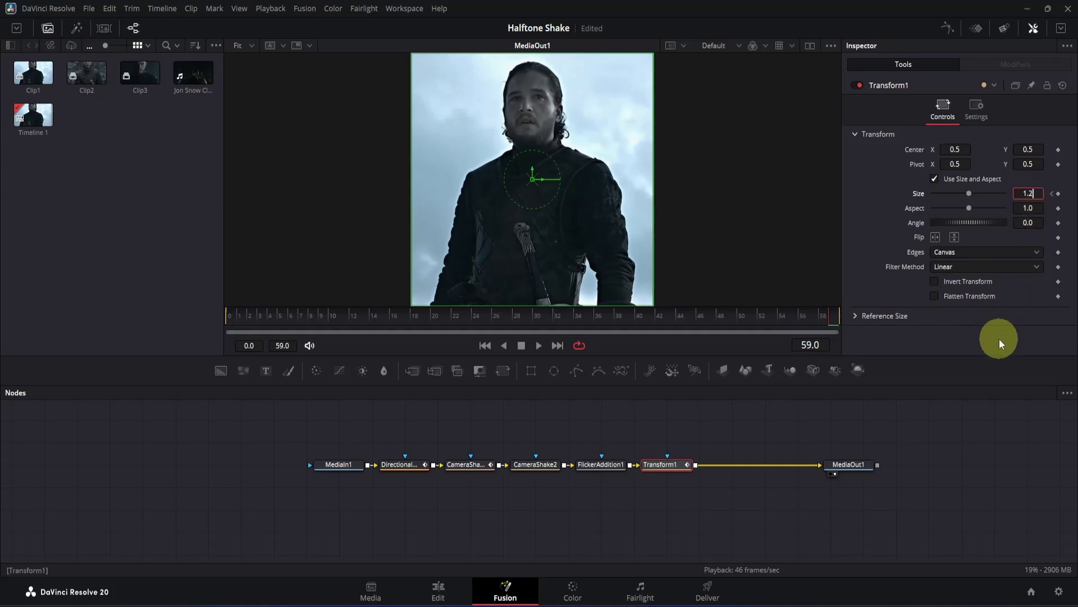
key("Return")
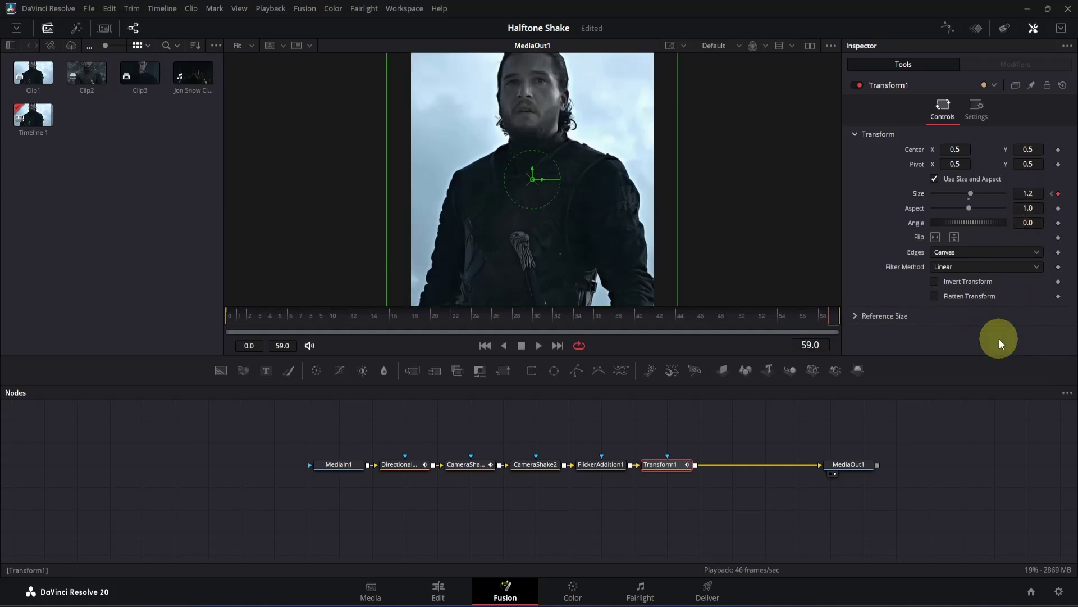
- Smooth the Transform's Size curve in the spline editor and adjust both handles so it is steep at the ends and flatter midway
left_click(947, 28)
left_click(782, 451)
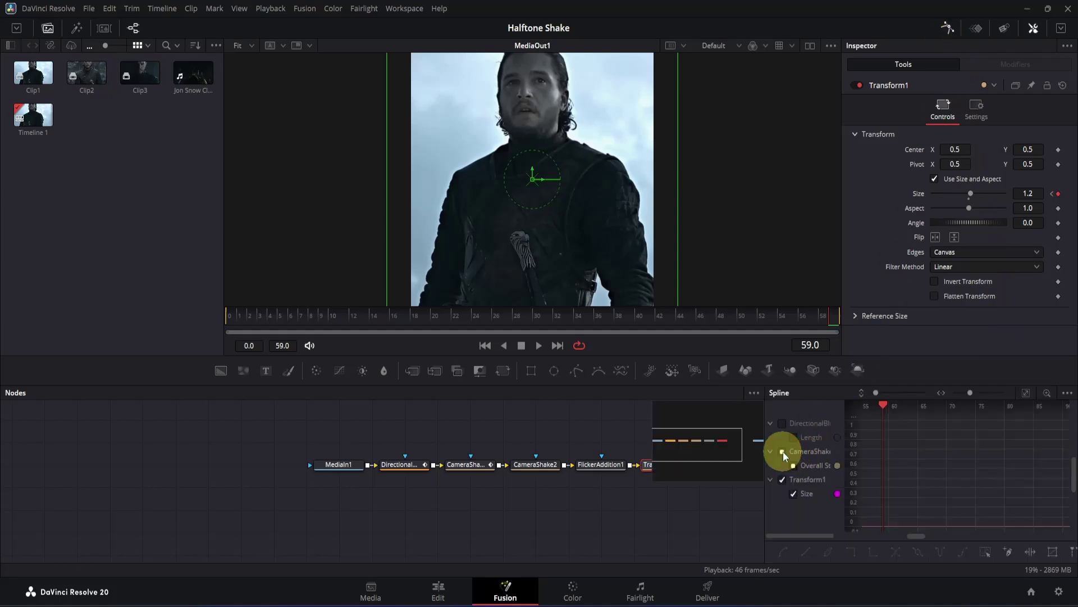
left_click(1026, 393)
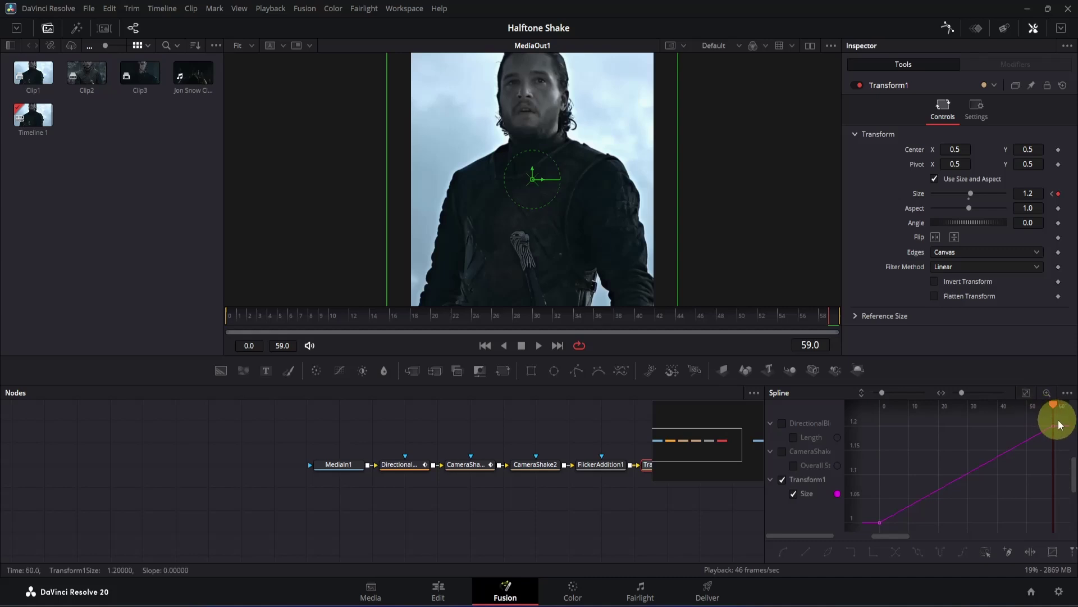
left_click_drag(1061, 422, 875, 541)
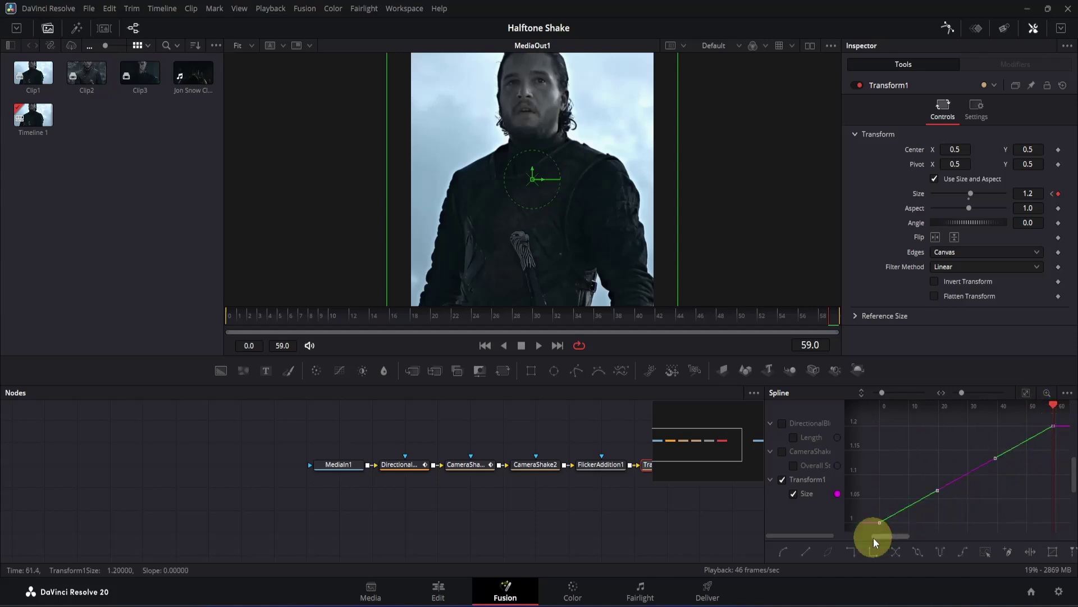
key("shift+s")
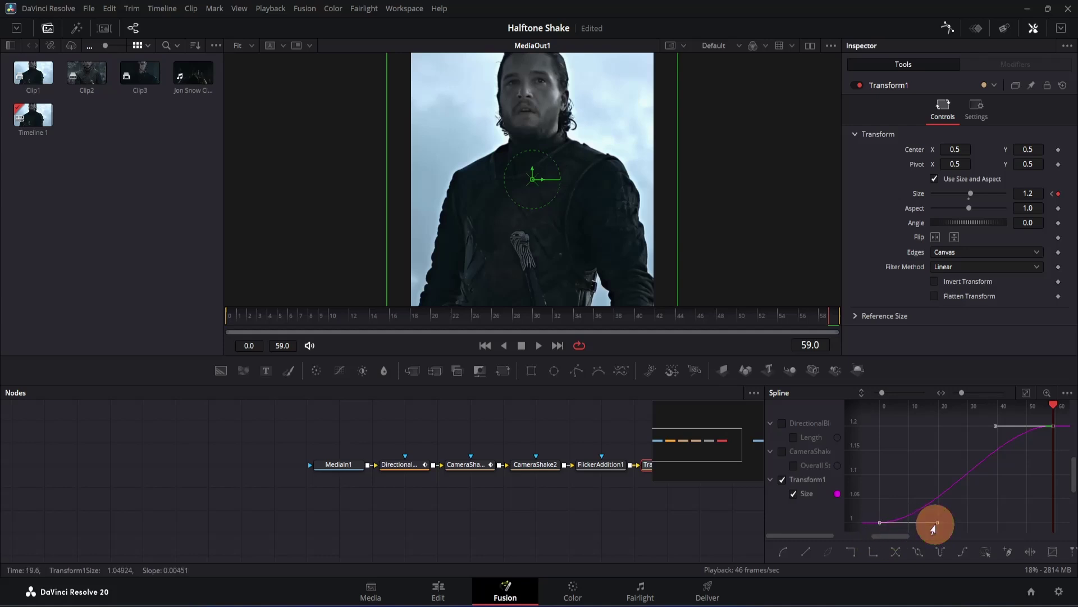
left_click_drag(933, 528, 917, 483)
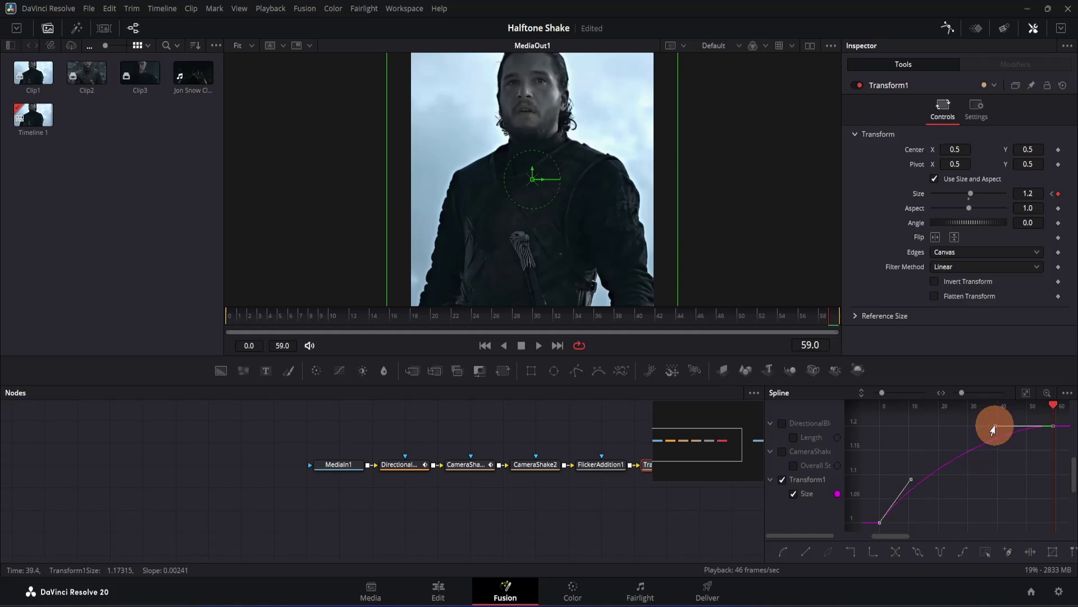
left_click_drag(993, 430, 1025, 477)
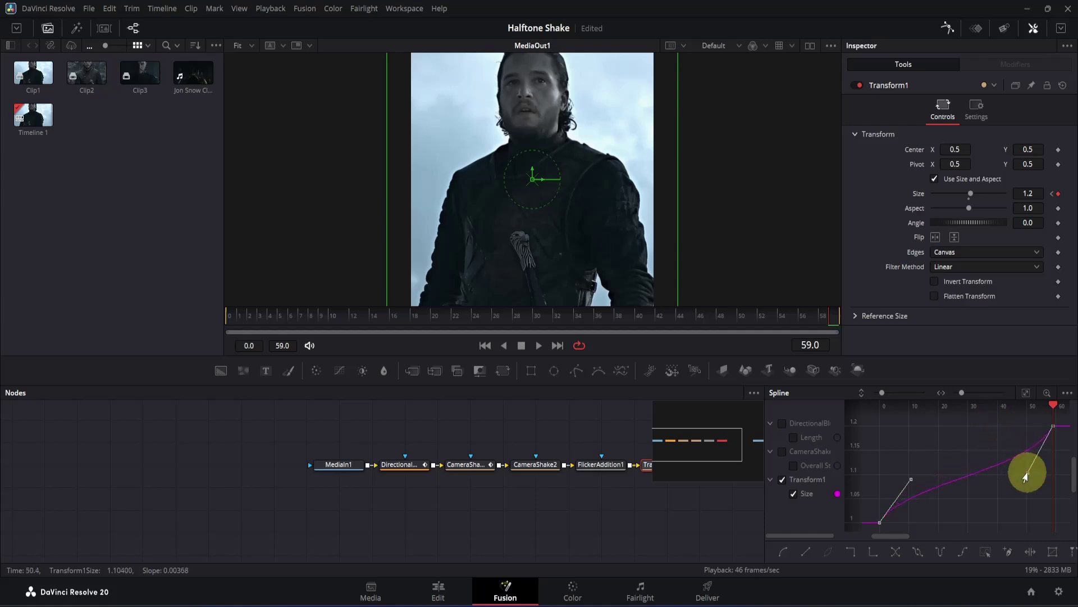
left_click(948, 28)
- Play the composition from frame 0 to review the eased zoom
left_click(696, 316)
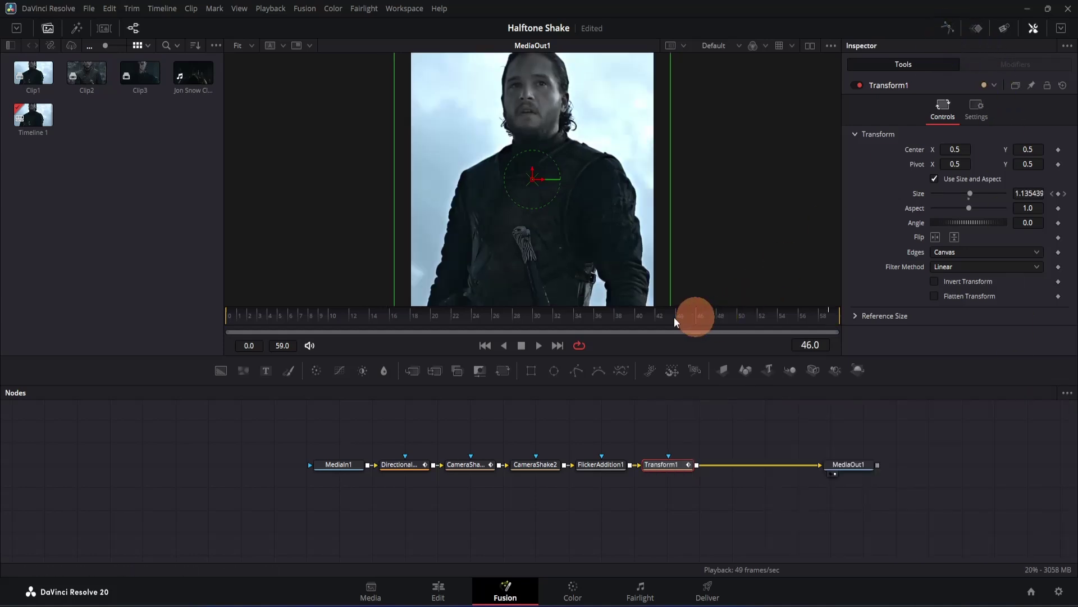
left_click_drag(676, 321, 207, 325)
left_click(854, 434)
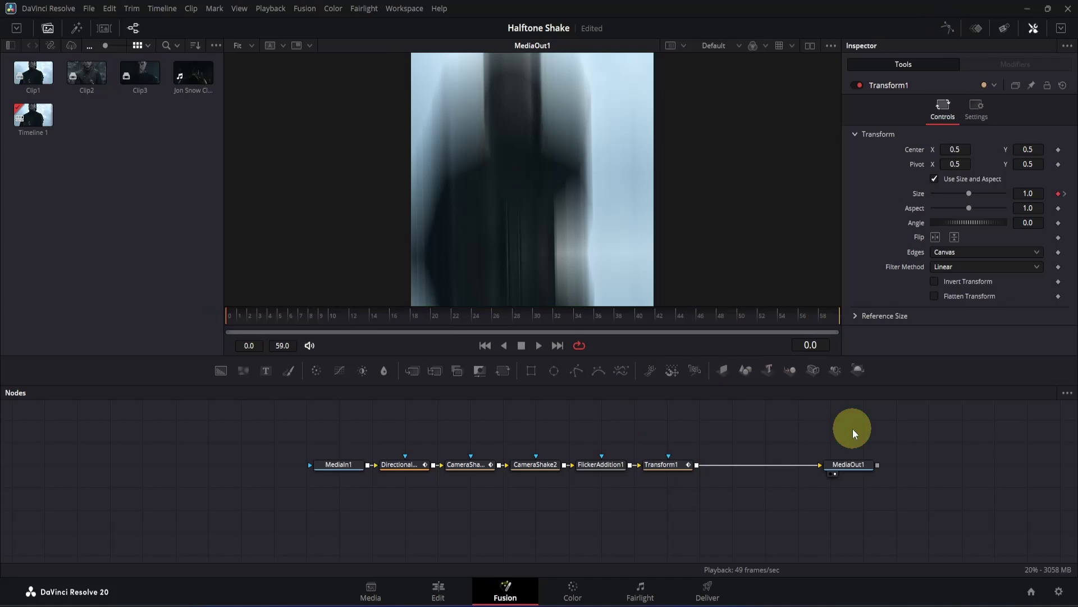
key("space")
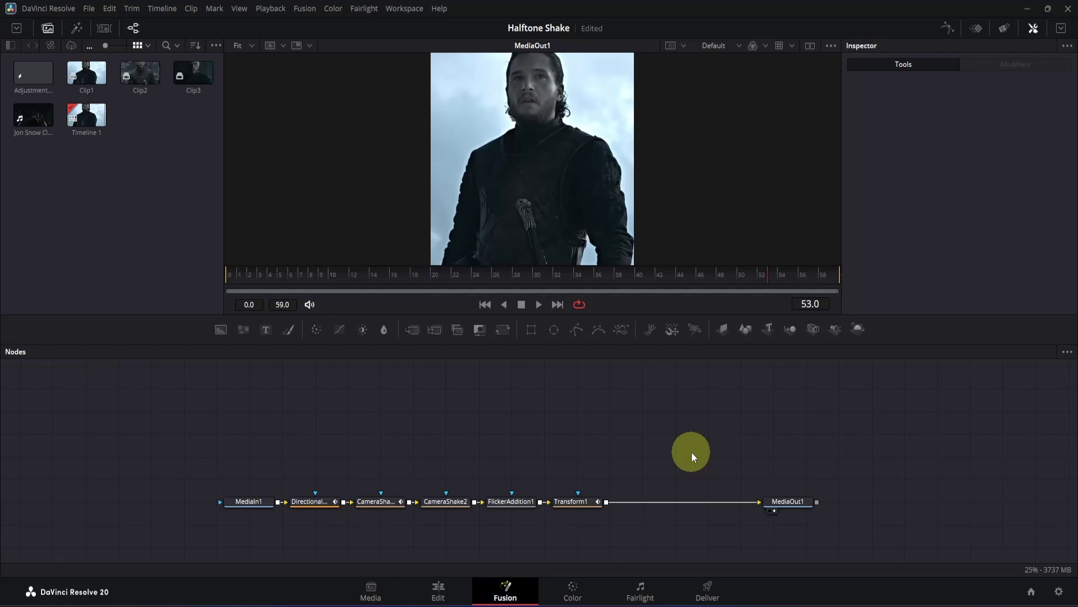
- Add a Gaussian Blur node between the Transform and the media output
left_click(591, 505)
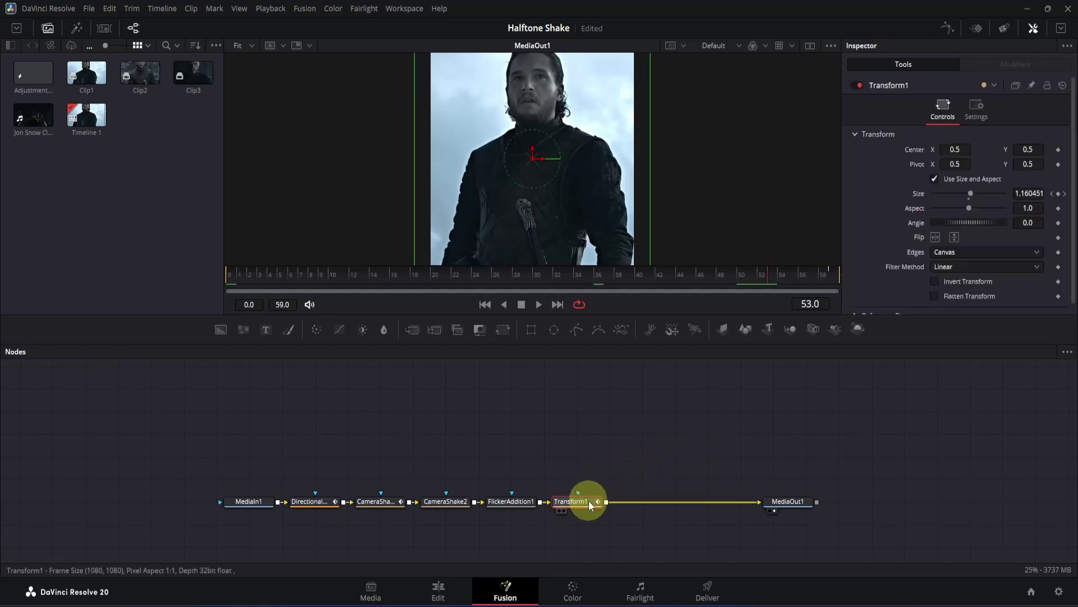
key("shift+space")
type("flic")
key("BackSpace")
key("BackSpace")
key("BackSpace")
key("BackSpace")
type("gau")
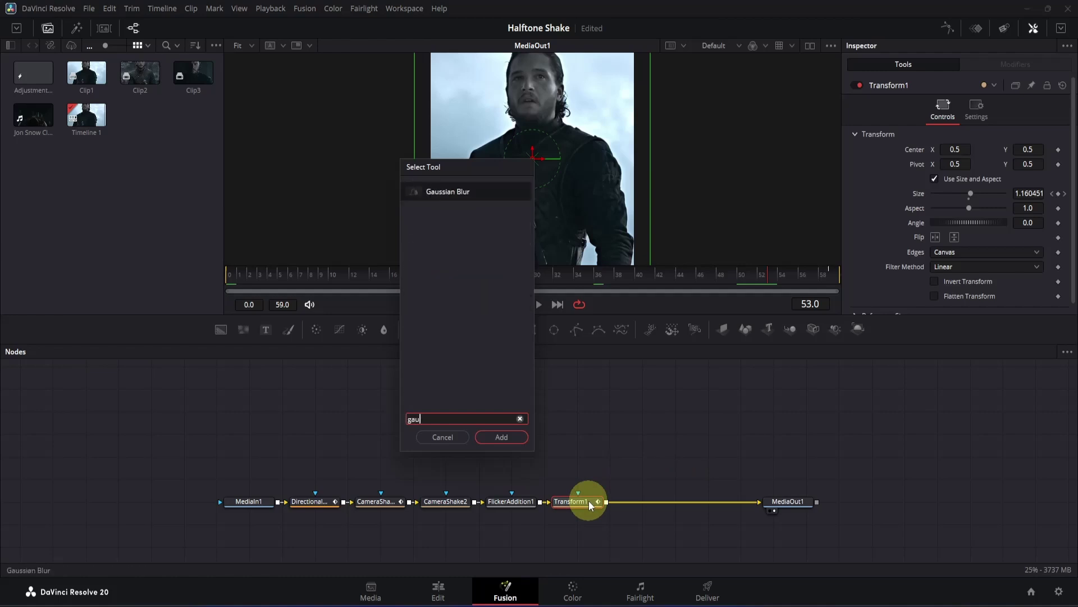
key("Return")
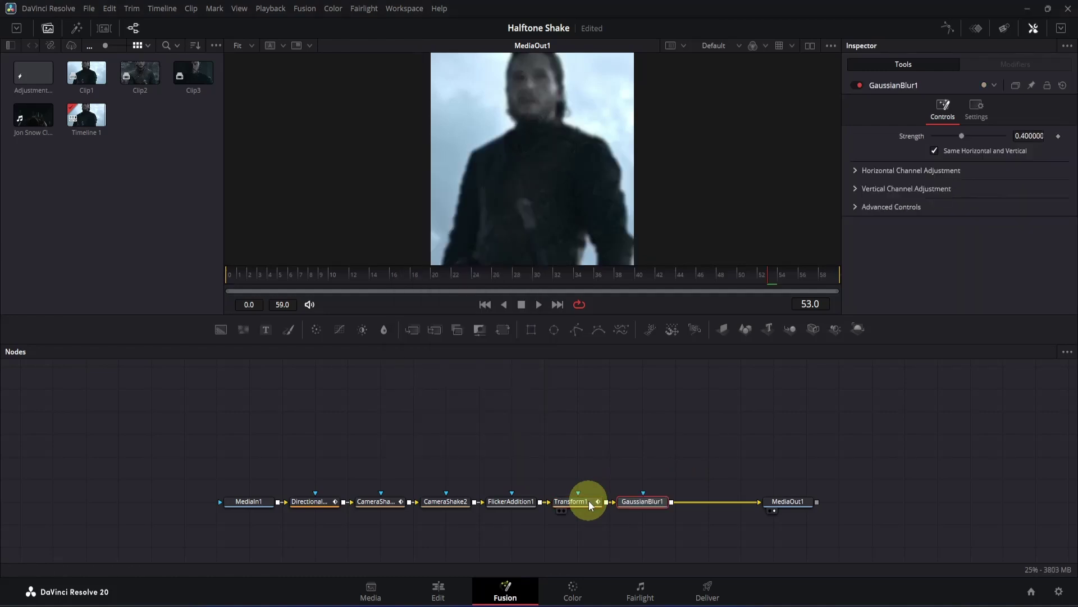
- Keyframe the Gaussian Blur's Strength from 0.4 at frame 0 to 0 at frame 30
left_click_drag(405, 281, 217, 281)
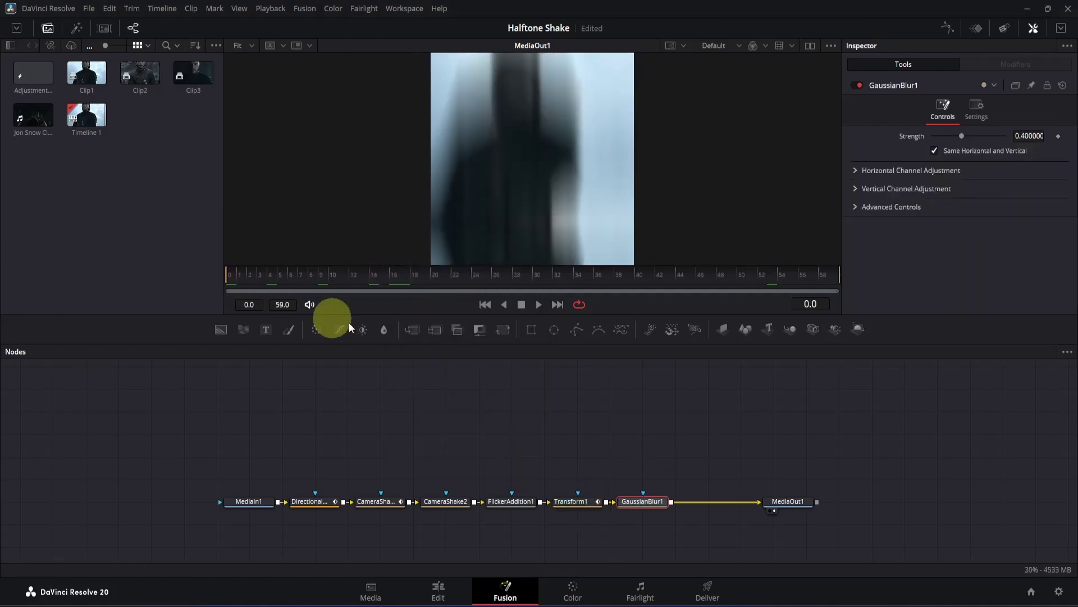
left_click(1058, 136)
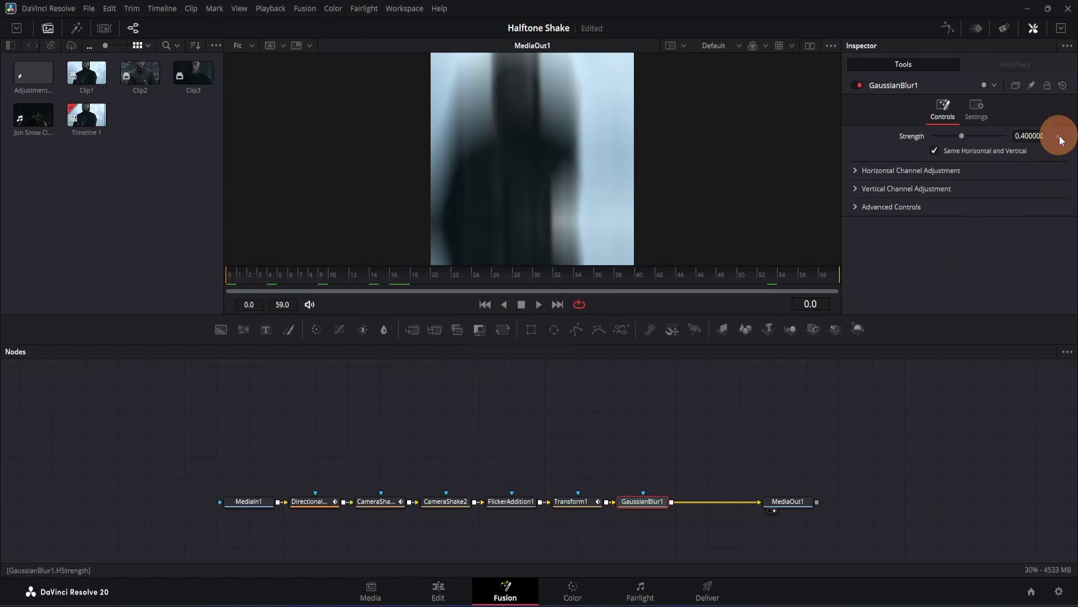
left_click_drag(473, 280, 534, 283)
left_click(1028, 136)
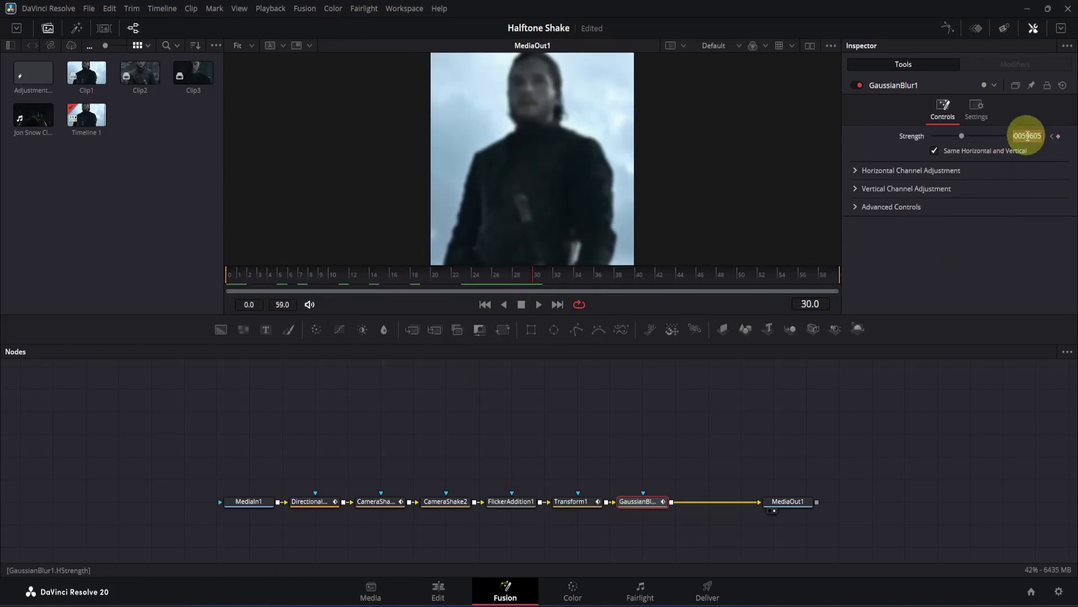
type("0")
left_click(994, 250)
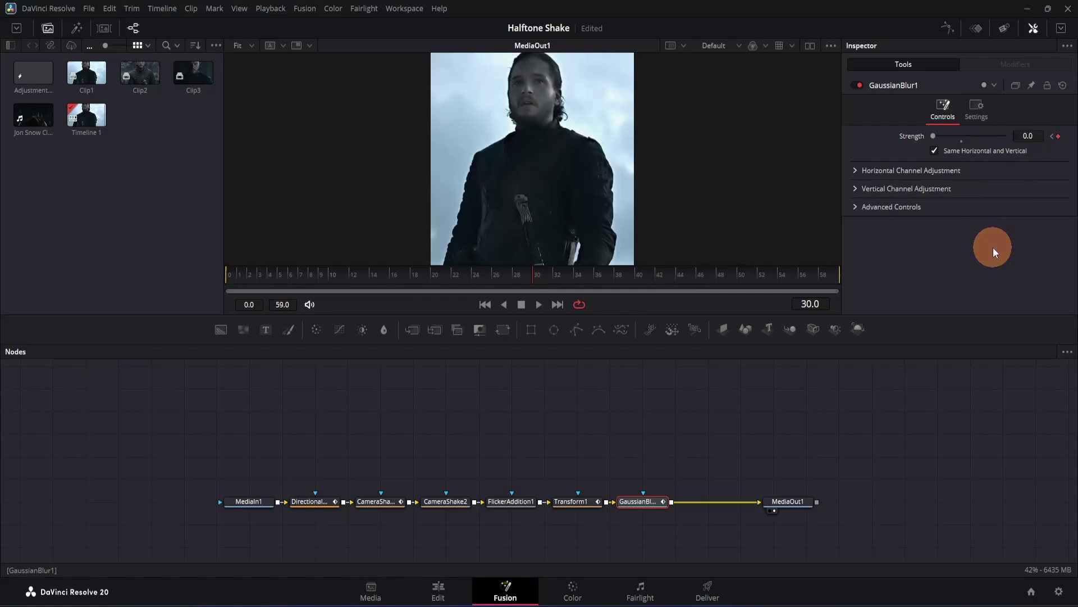
- Smooth the Gaussian Blur's Strength curve in the spline editor and adjust both handles so it falls steeply at first and eases out gradually
left_click(947, 27)
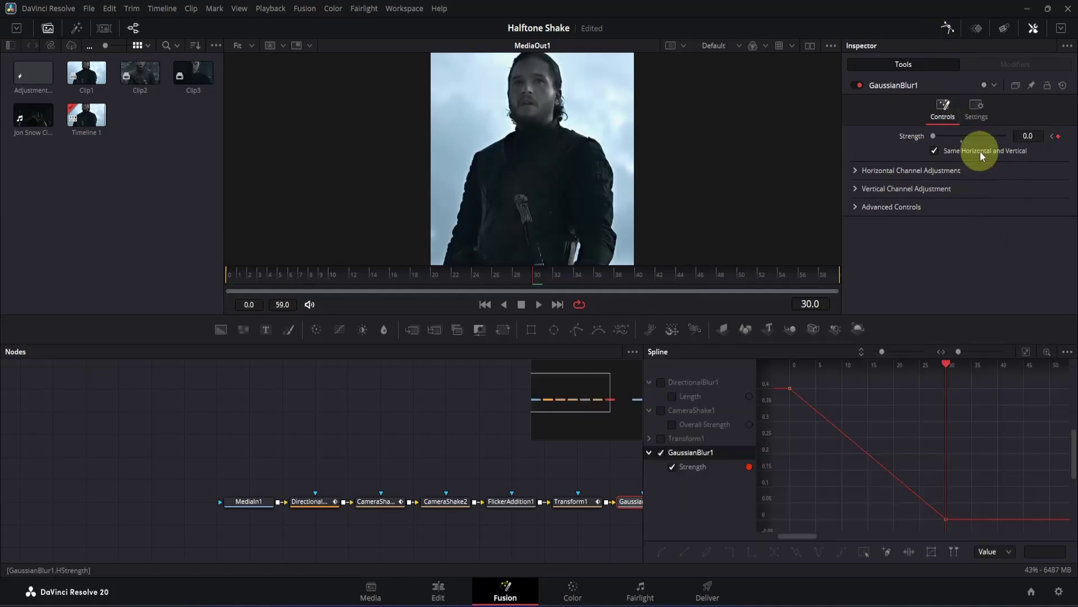
left_click(1021, 351)
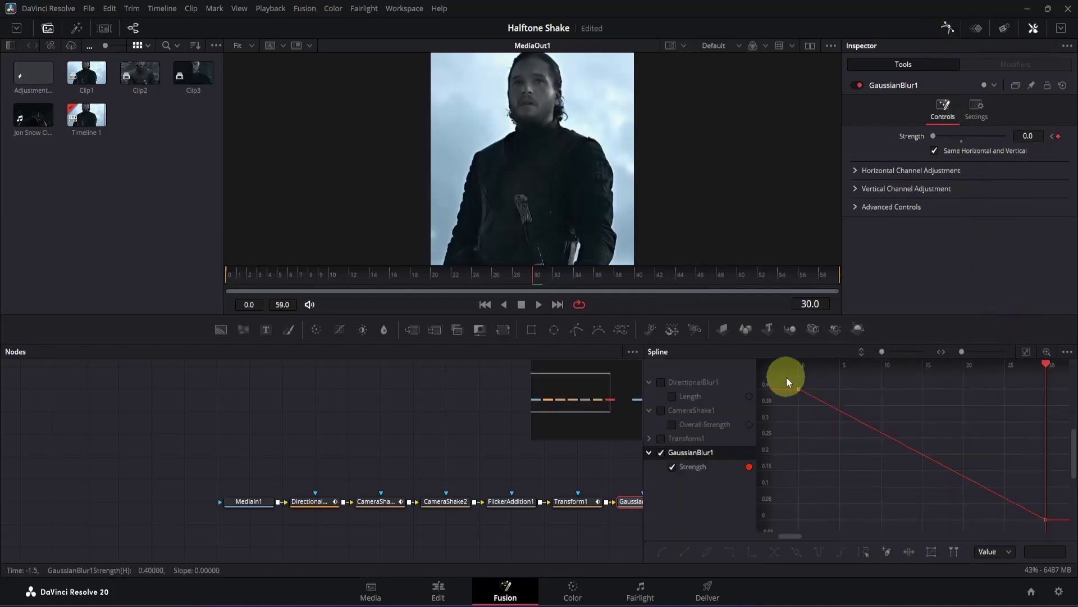
left_click_drag(787, 376, 1063, 485)
key("s")
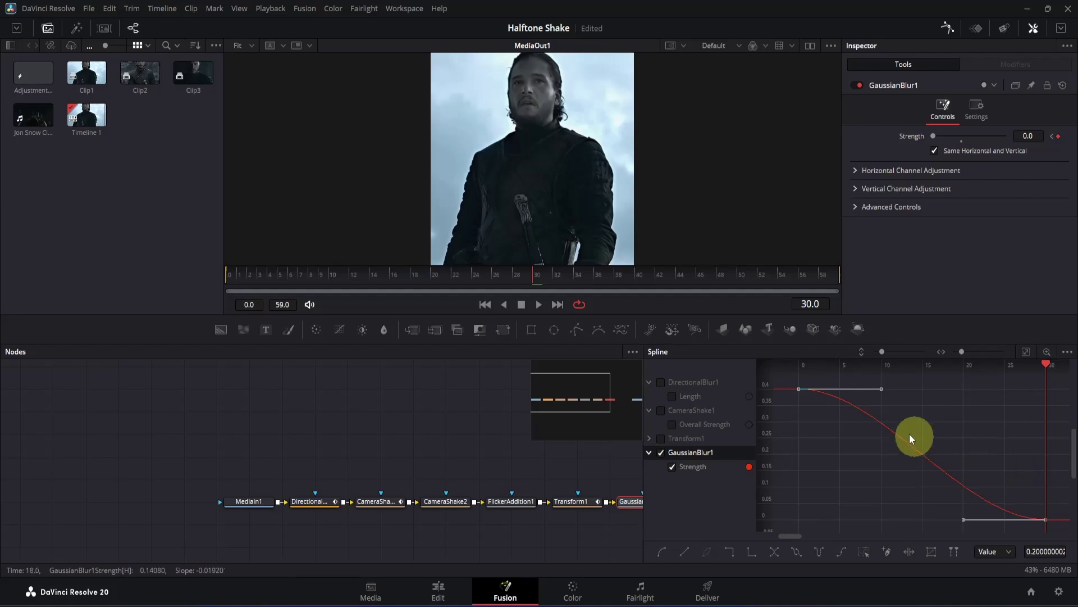
left_click(881, 390)
left_click_drag(880, 393, 799, 483)
left_click_drag(963, 519, 858, 525)
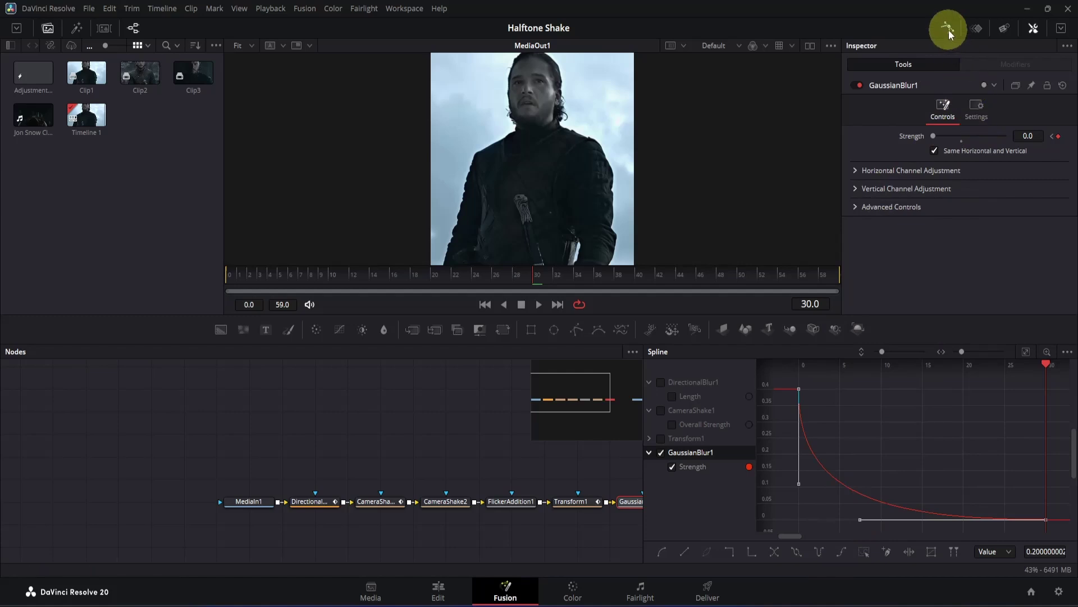
left_click(947, 28)
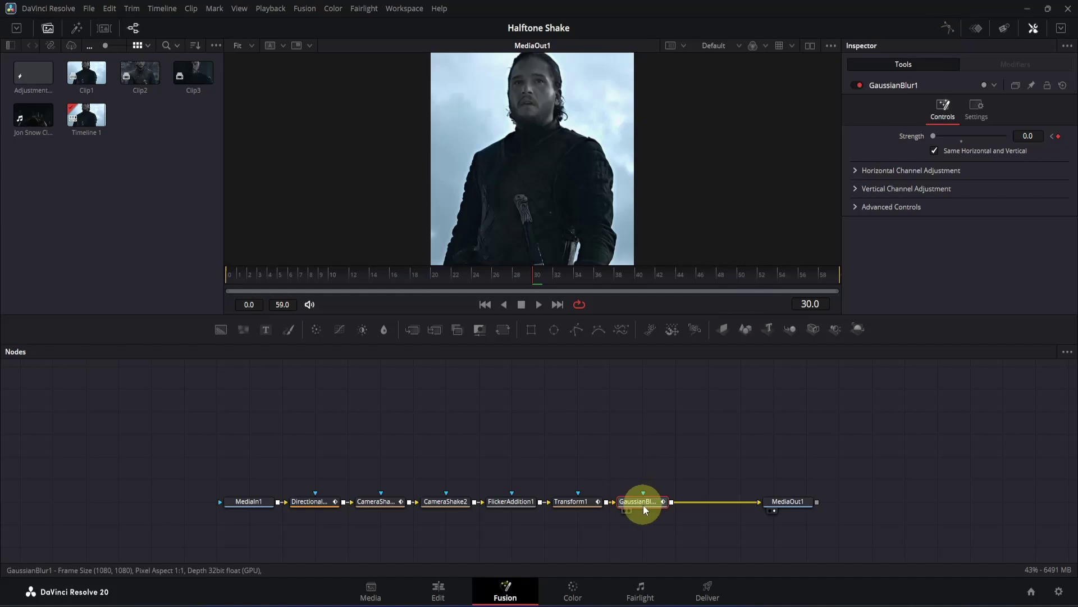
- Merge a Background node over the Gaussian Blur, placing the Merge in line before the media output and the Background directly above it
left_click(219, 333)
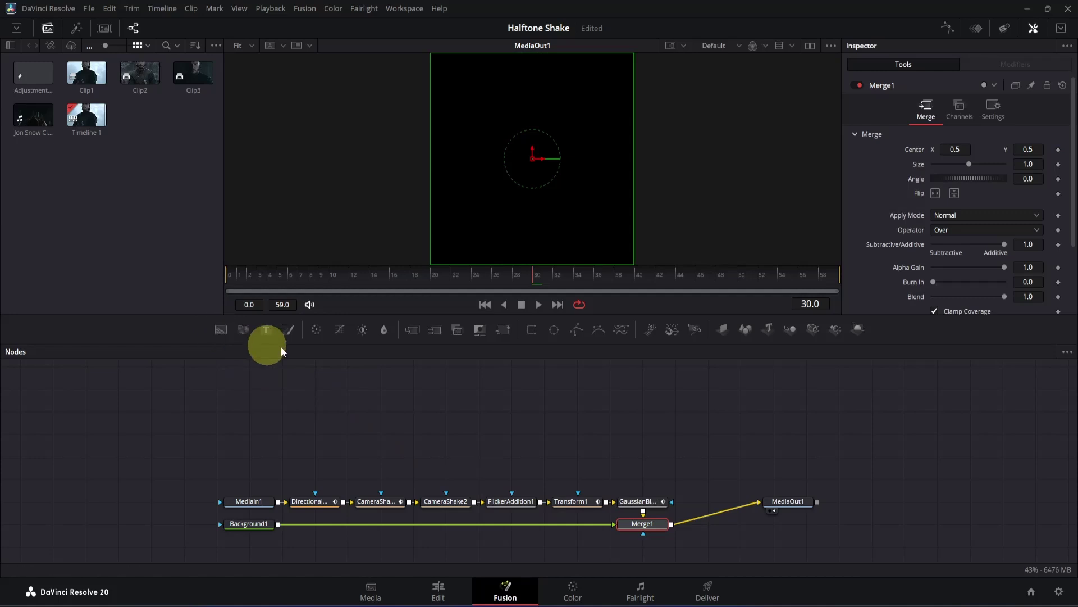
left_click_drag(644, 525, 722, 501)
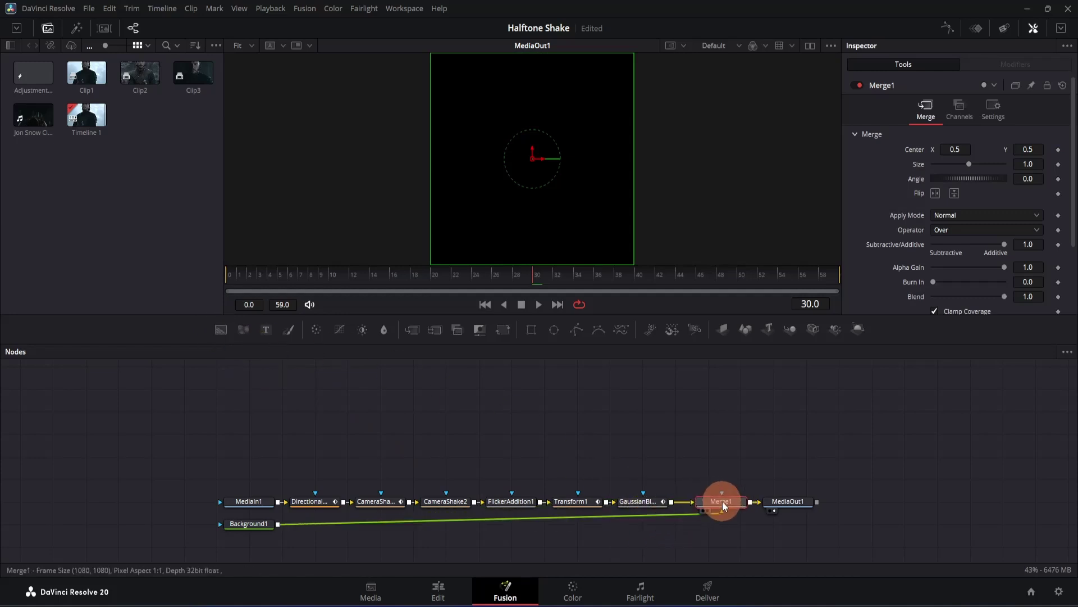
left_click_drag(260, 527, 732, 479)
left_click(733, 479)
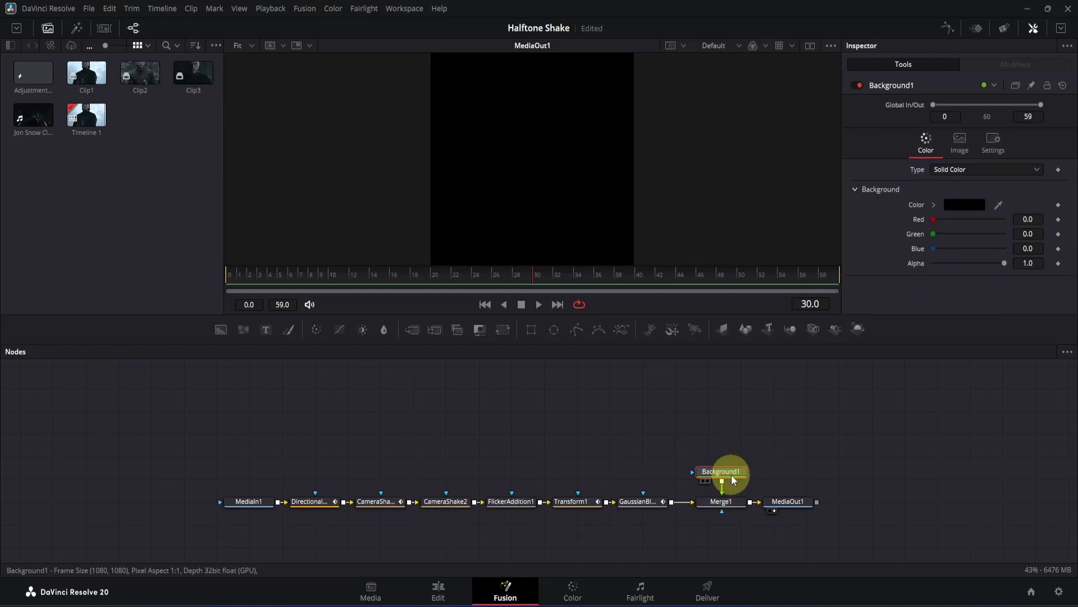
- Set the Background node's color to white (#ffffff)
left_click(953, 213)
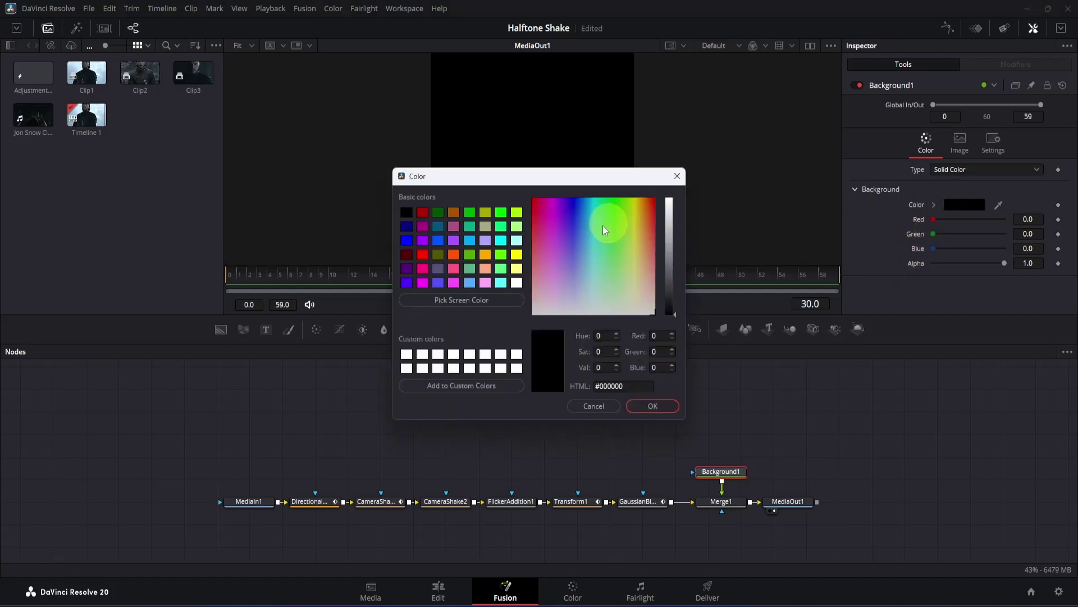
left_click(516, 282)
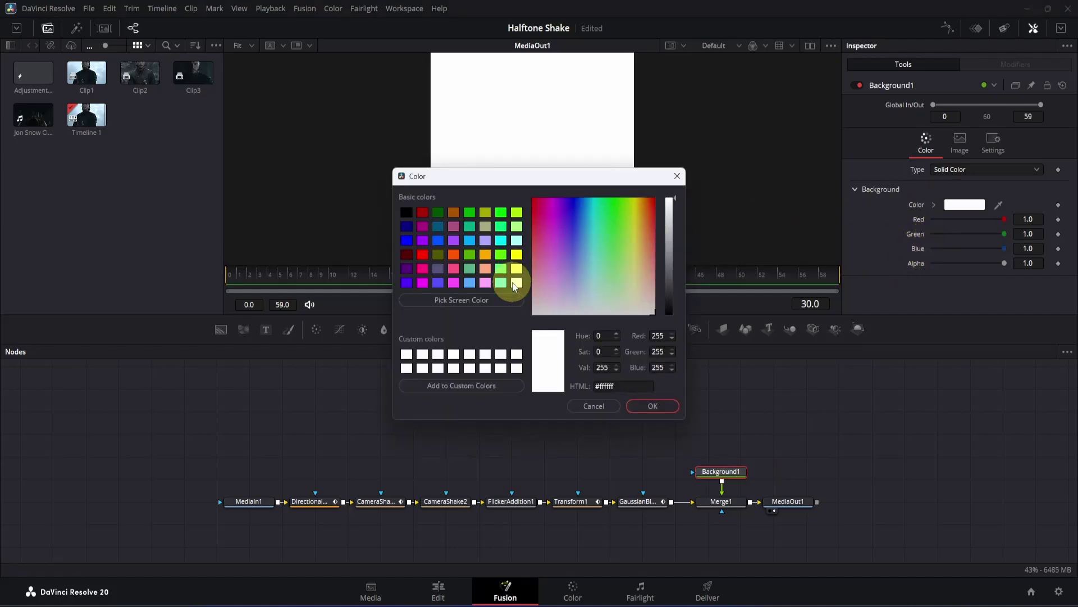
key("Return")
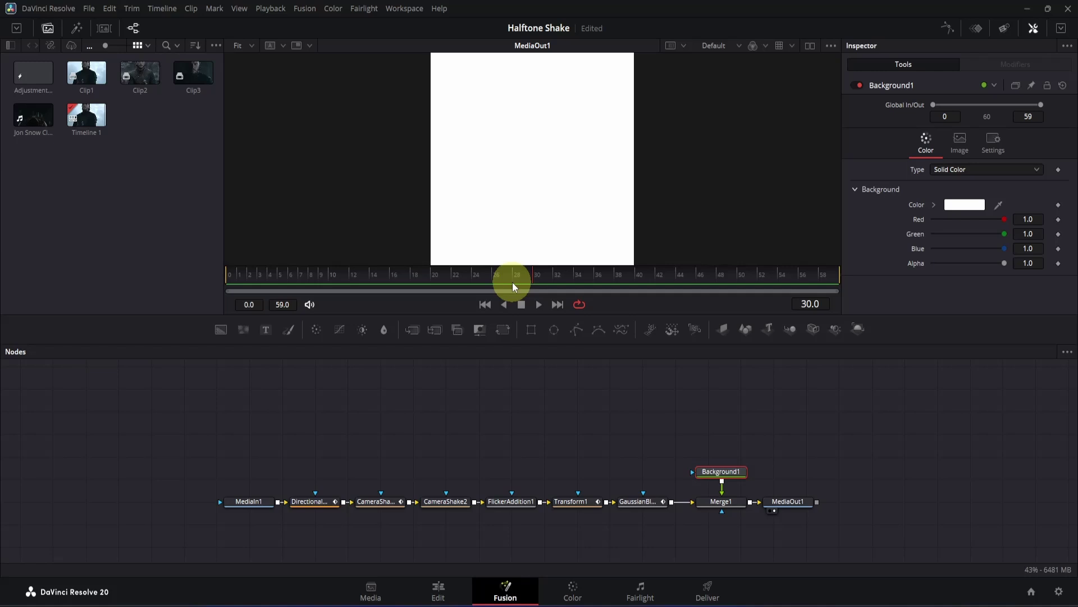
- Mask the Background with an ellipse, raise its Soft Edge to 0.2, and move the ellipse node up to leave room below it
left_click(553, 331)
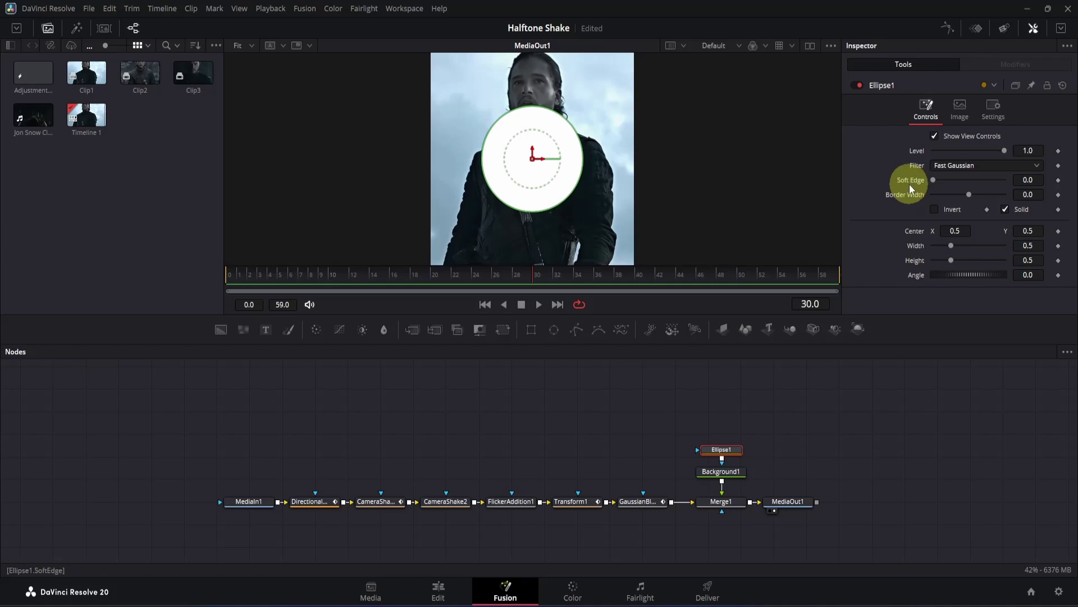
left_click_drag(933, 181, 1056, 186)
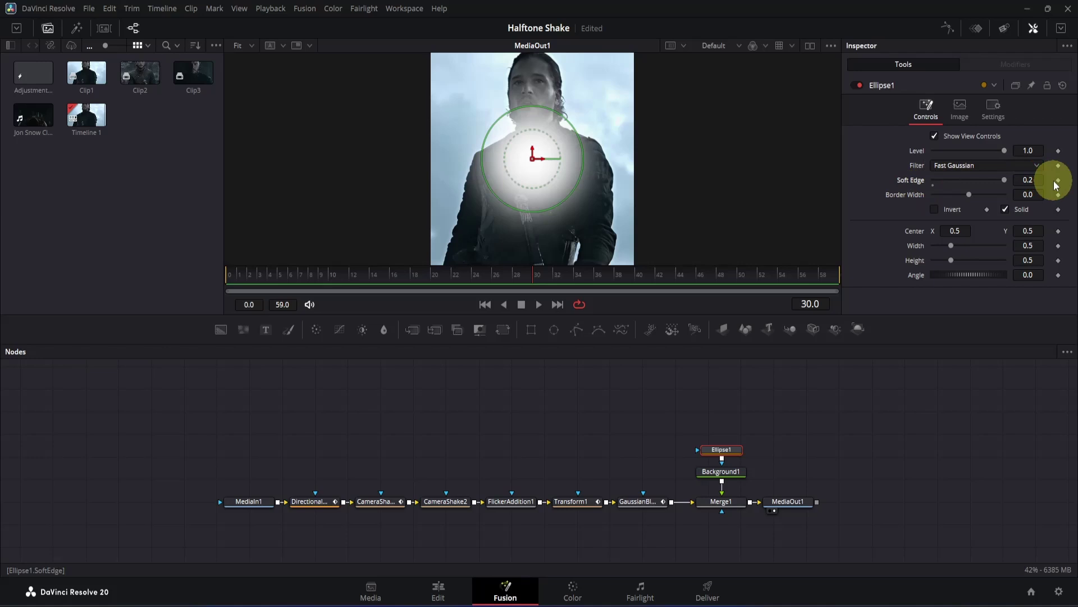
left_click_drag(727, 450, 729, 371)
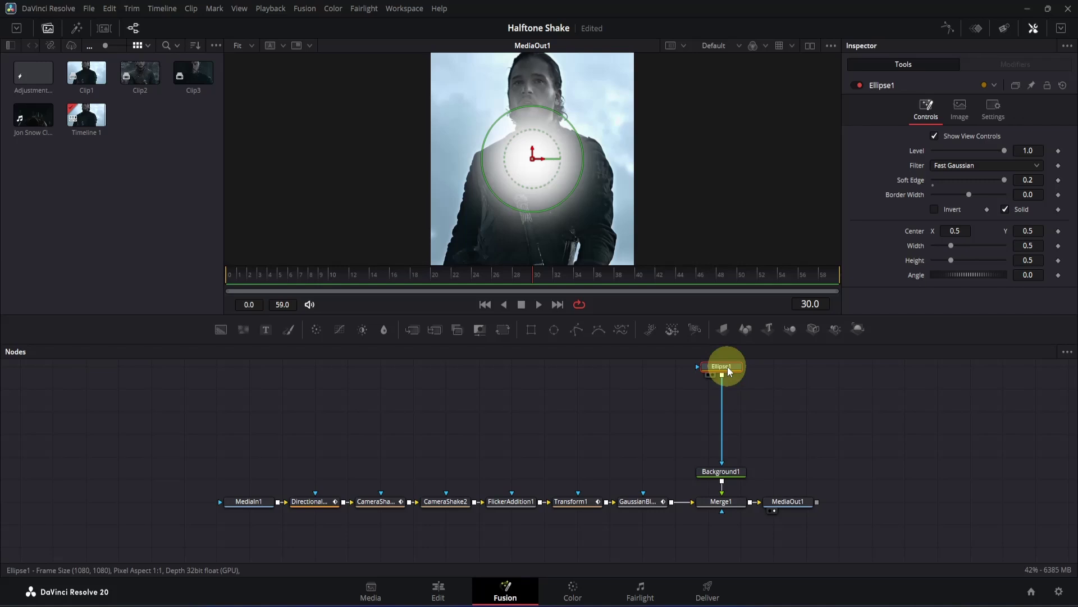
- Paste four copies of the ellipse mask in a chain between the original ellipse and the Background
key("ctrl+v")
key("ctrl+v")
key("ctrl+v")
key("ctrl+v")
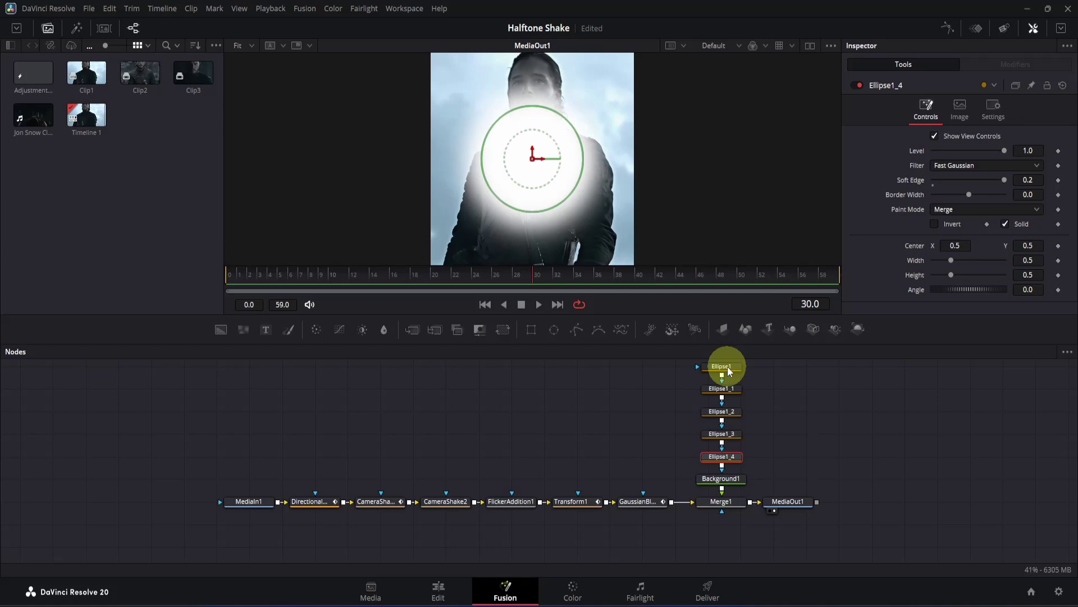
- Set the center of the first ellipse copy, Ellipse1_1, to X 0 and Y 0
left_click(722, 389)
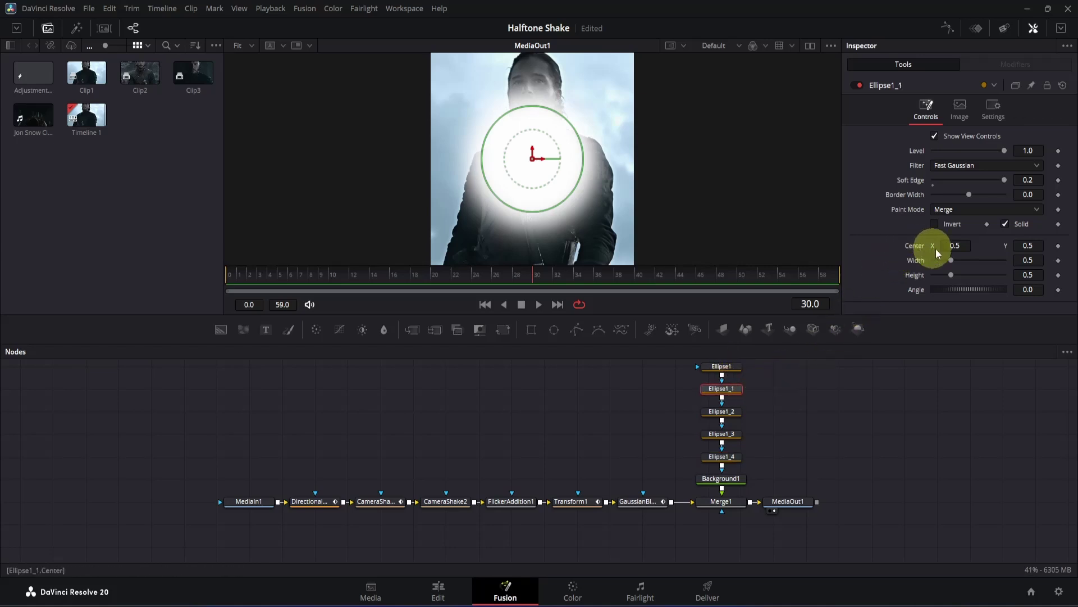
left_click(965, 248)
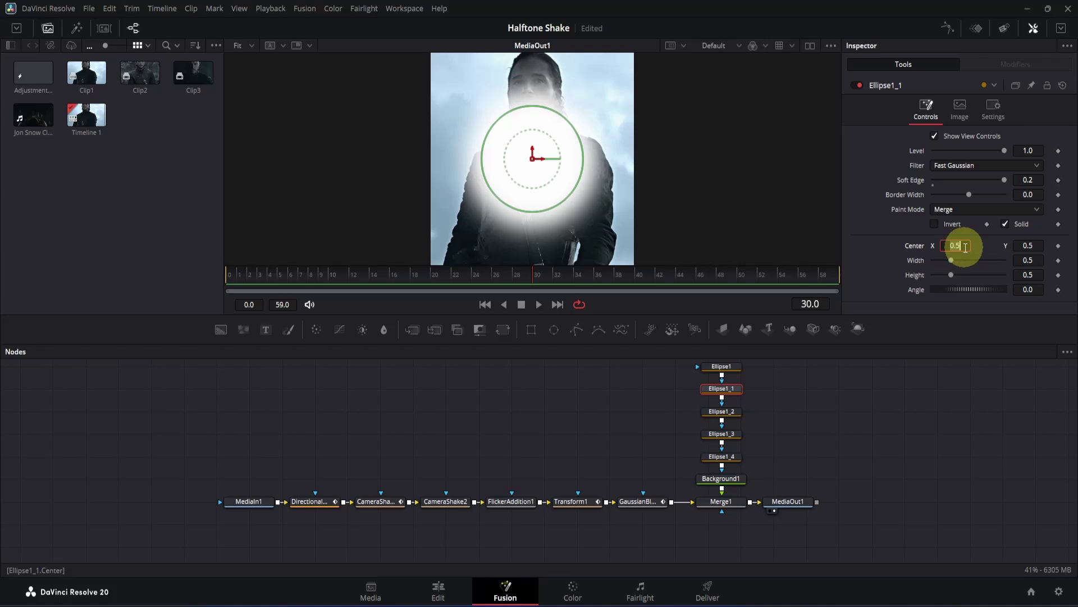
type("0")
left_click(1038, 246)
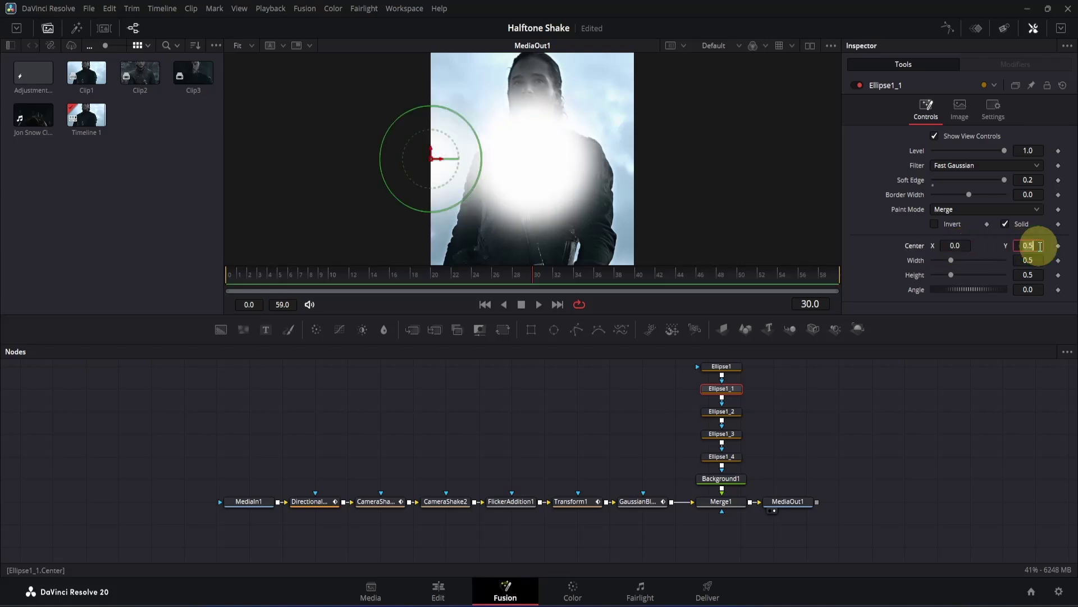
type("0")
key("Return")
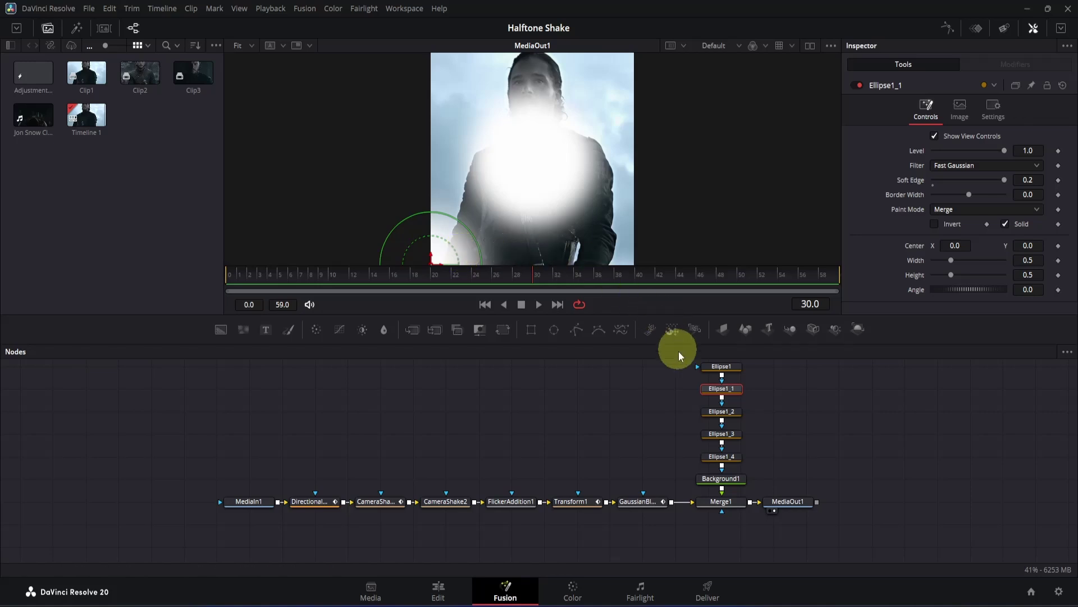
- Set the center of the second ellipse copy, Ellipse1_2, to X 1 and Y 1
left_click(722, 411)
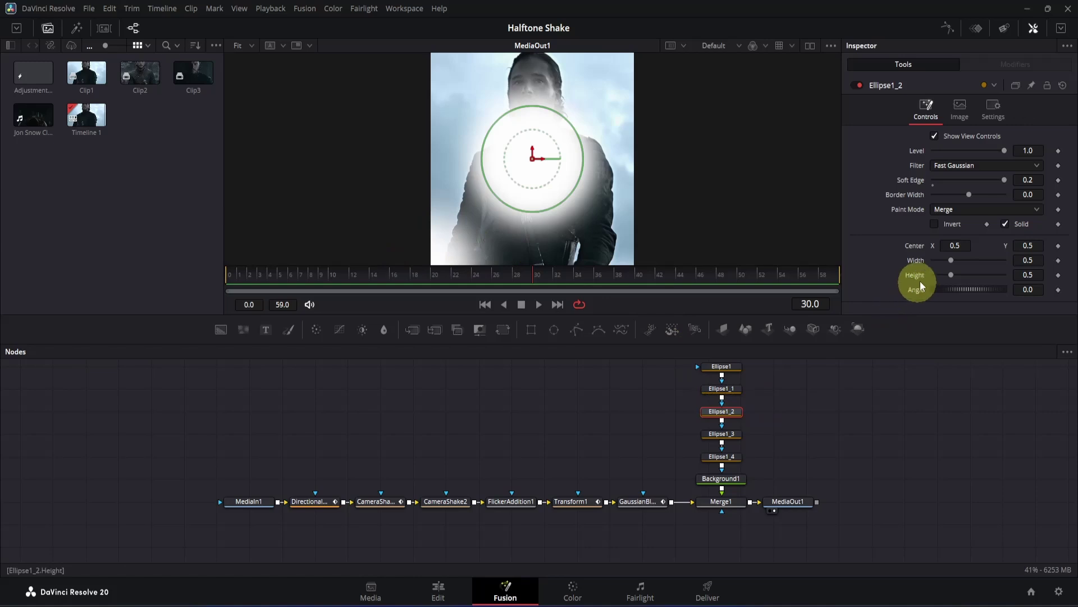
left_click(963, 249)
type("1")
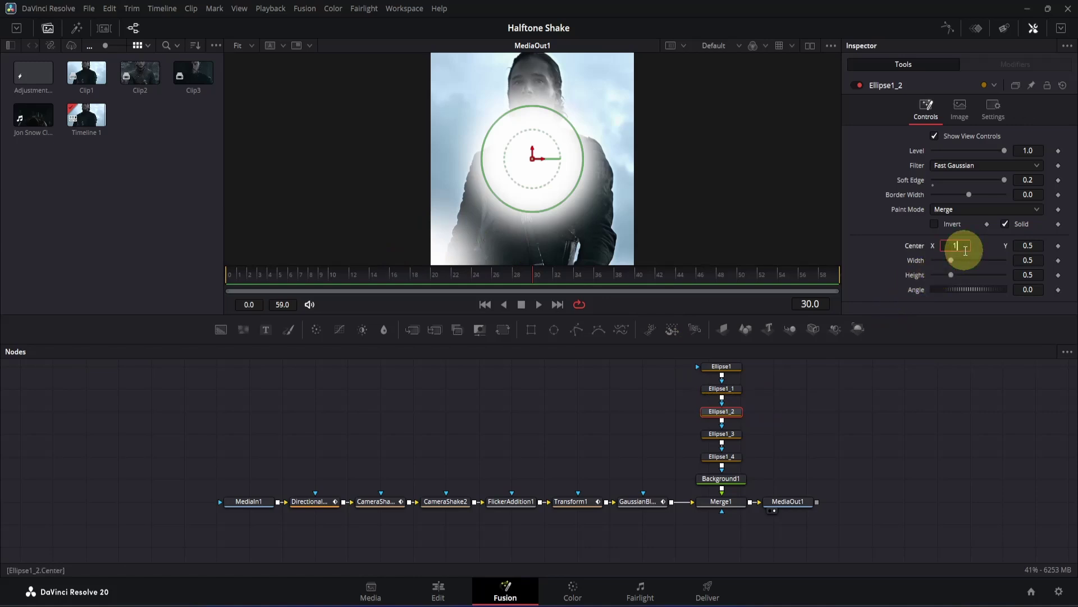
left_click(1037, 249)
type("1")
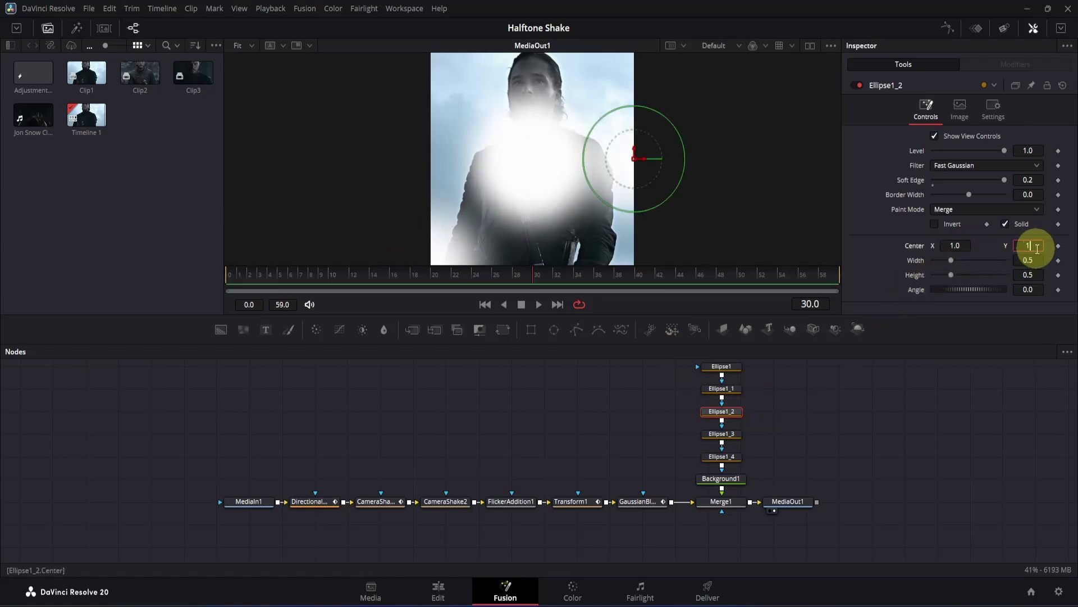
key("Return")
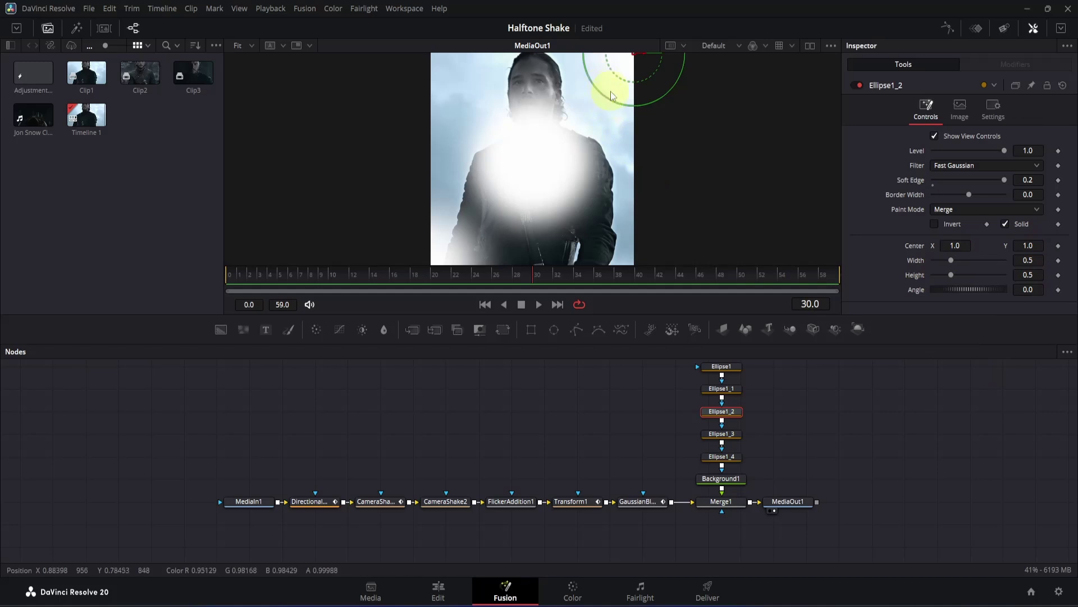
- Set the center of the third ellipse copy, Ellipse1_3, to X 0 and Y 1
left_click(721, 442)
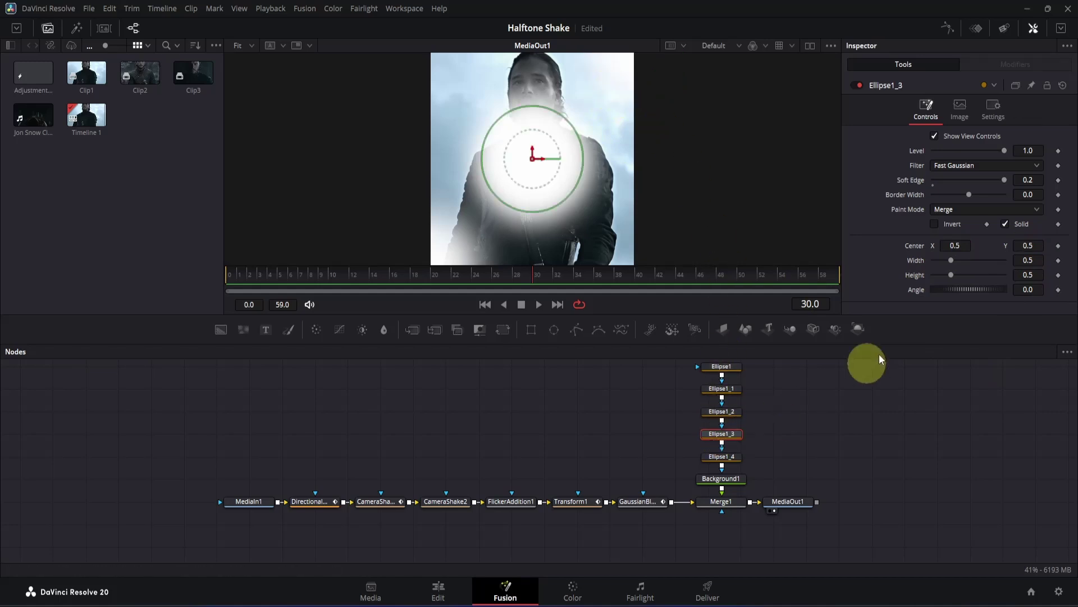
left_click(963, 246)
type("0")
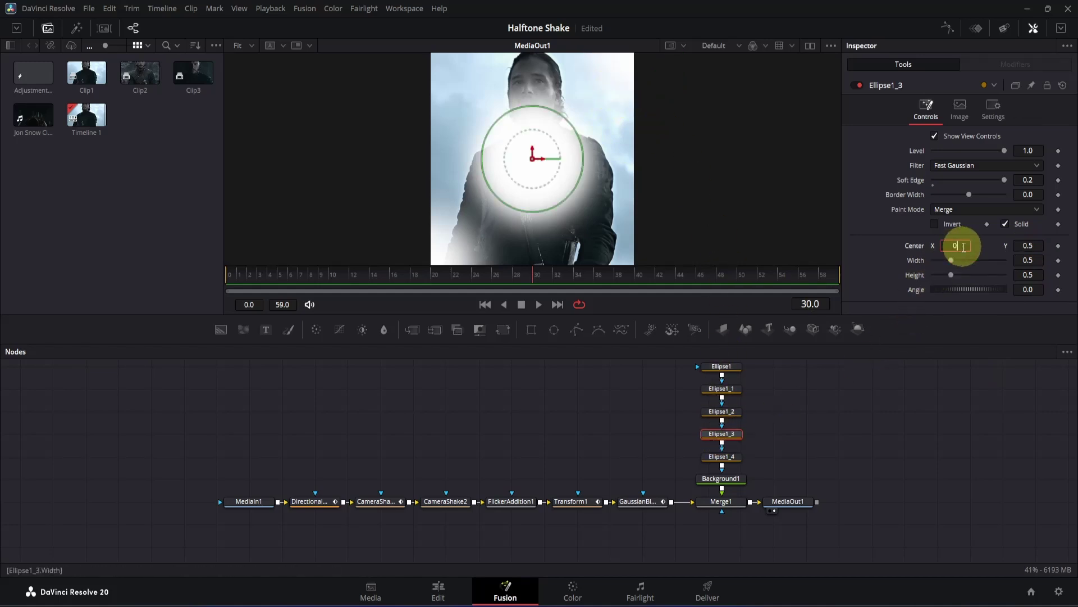
left_click(1036, 246)
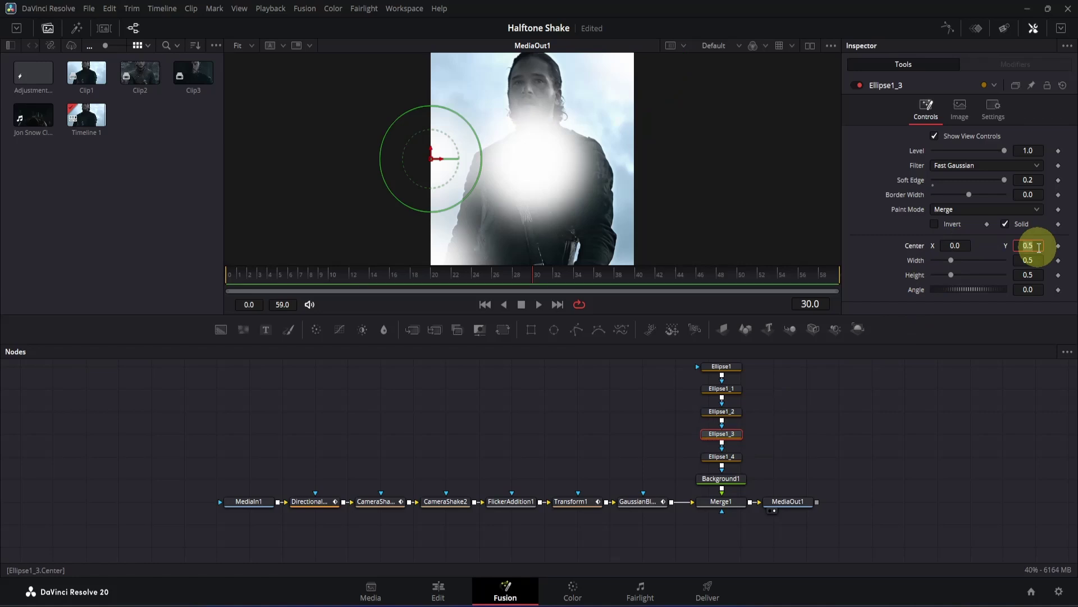
type("1")
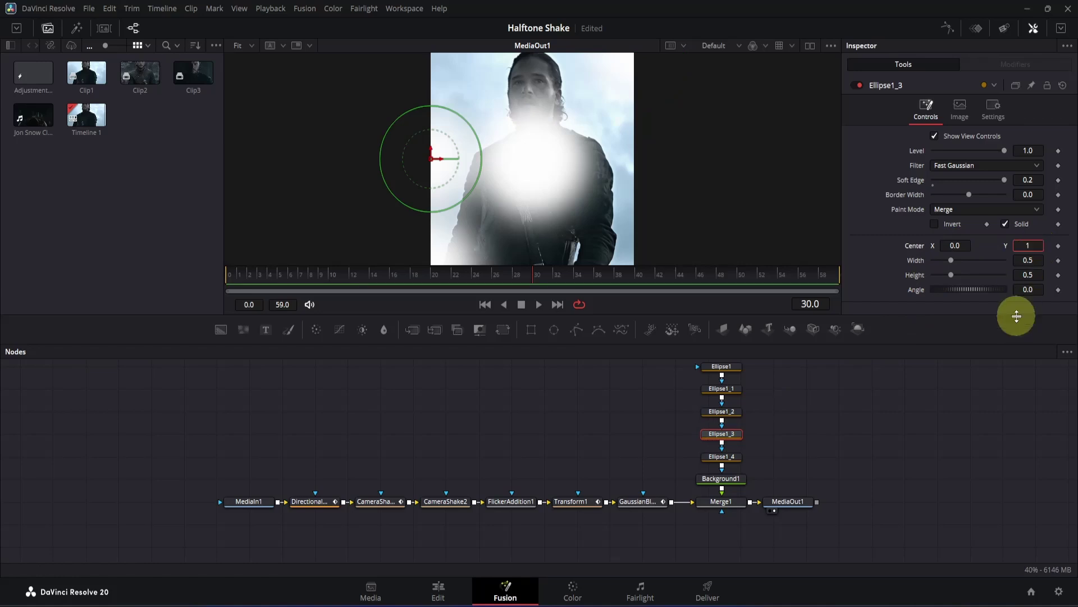
key("Return")
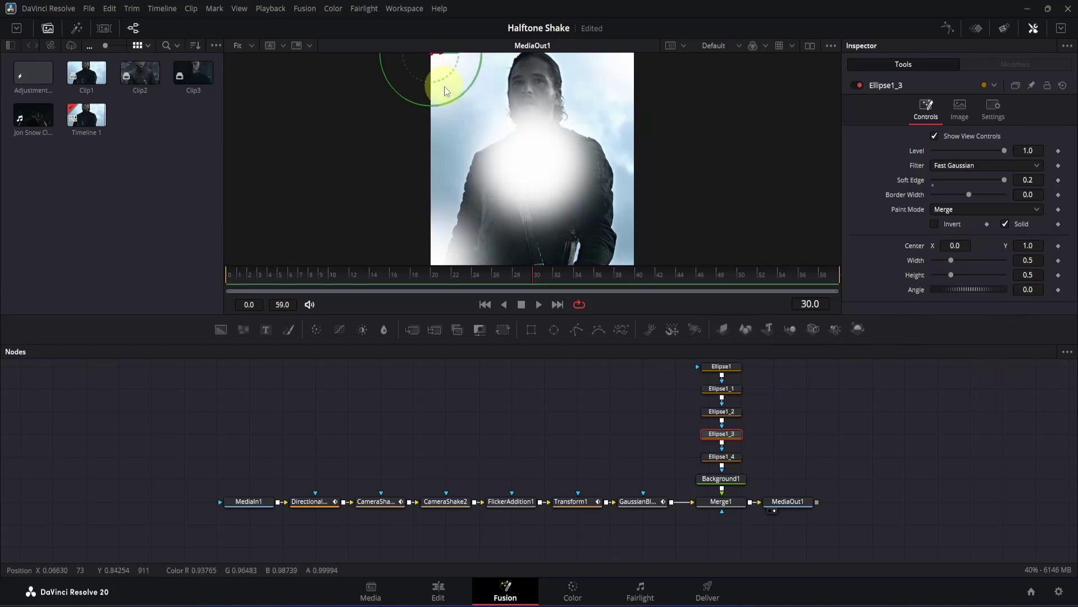
- Set the center of the fourth ellipse copy, Ellipse1_4, to X 1 and Y 0
left_click(720, 459)
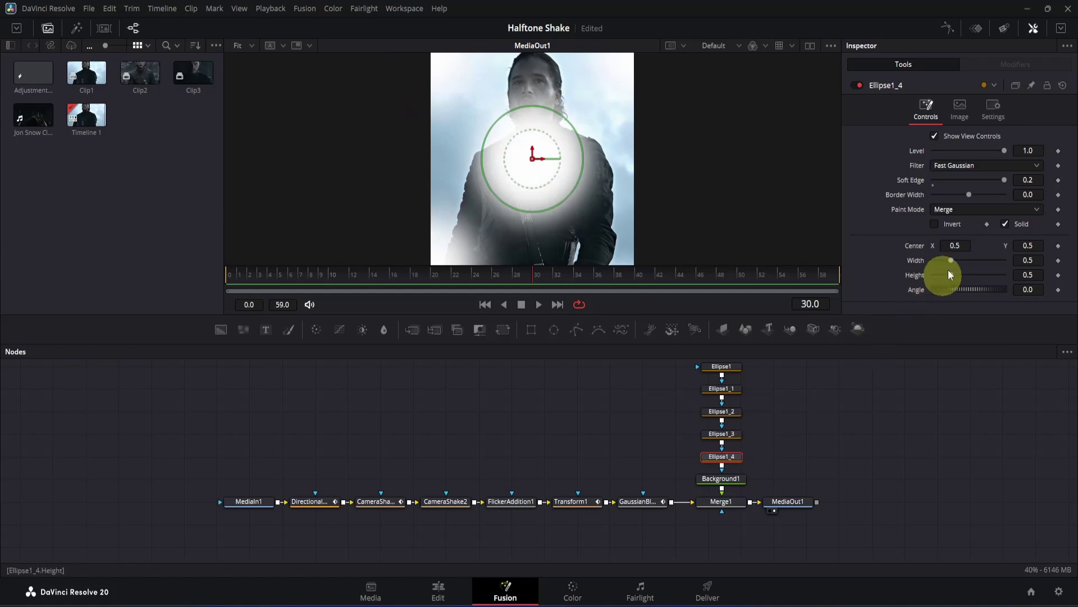
left_click(964, 246)
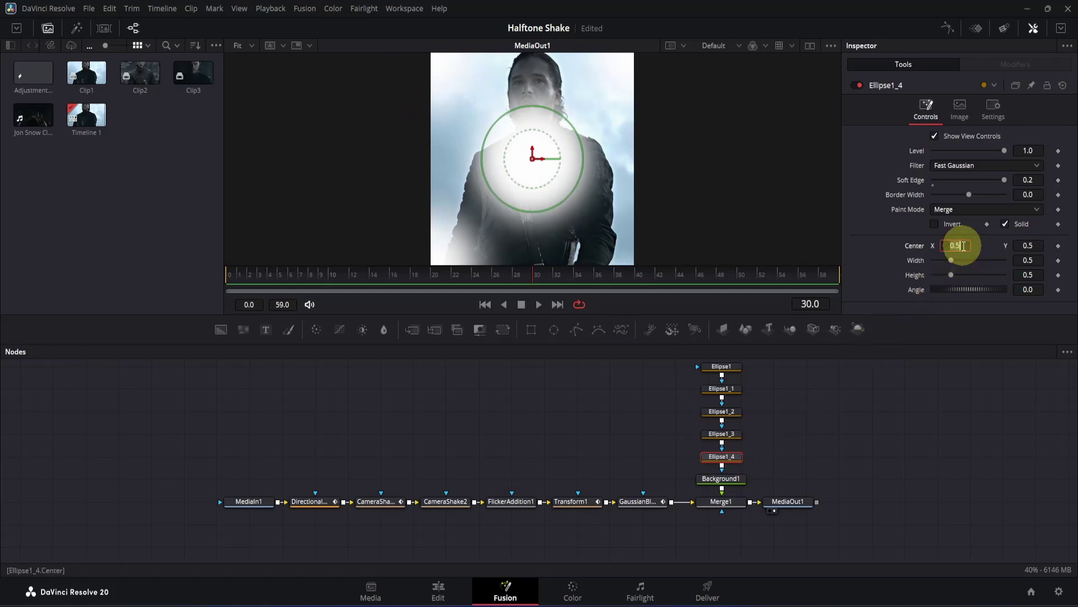
key("BackSpace")
key("BackSpace")
key("BackSpace")
type("1")
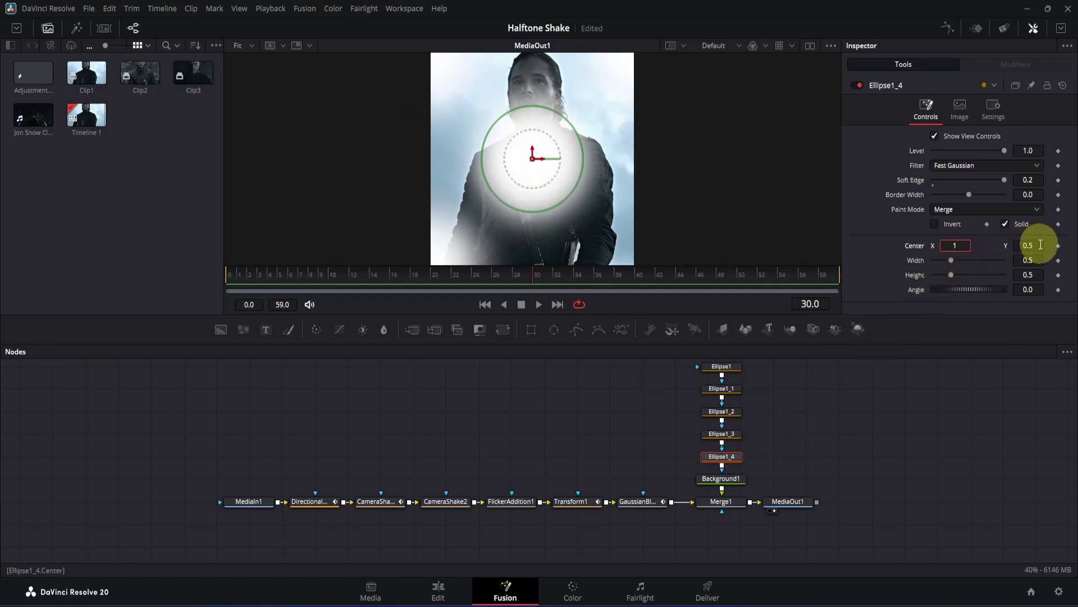
left_click(1040, 245)
key("BackSpace")
key("BackSpace")
key("BackSpace")
type("0")
key("Return")
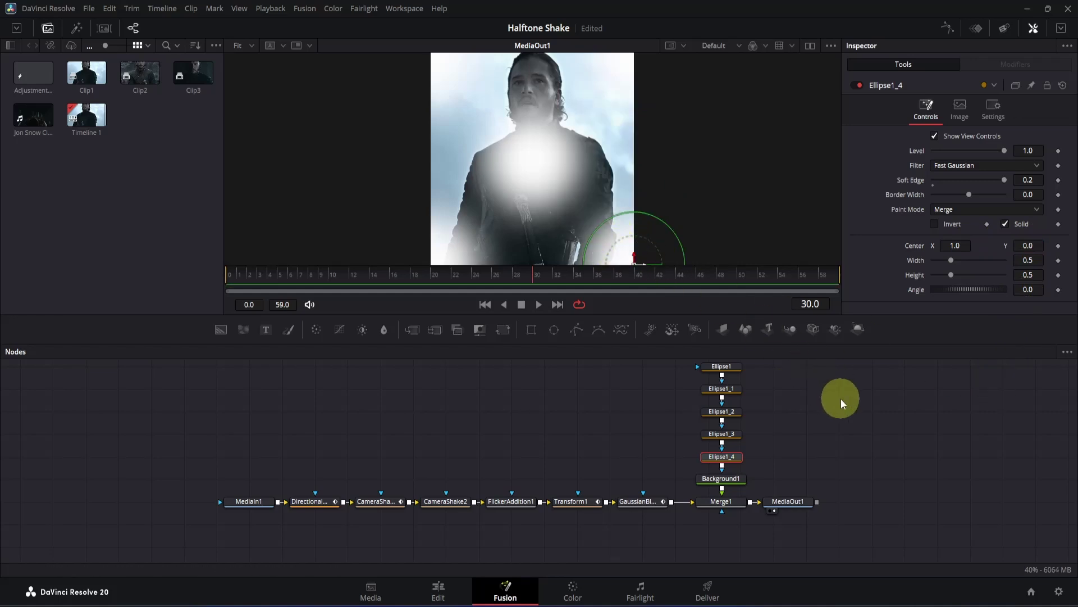
- Group the five ellipse mask nodes and move the Background node up directly beneath the group
left_click_drag(775, 363, 727, 464)
key("ctrl+g")
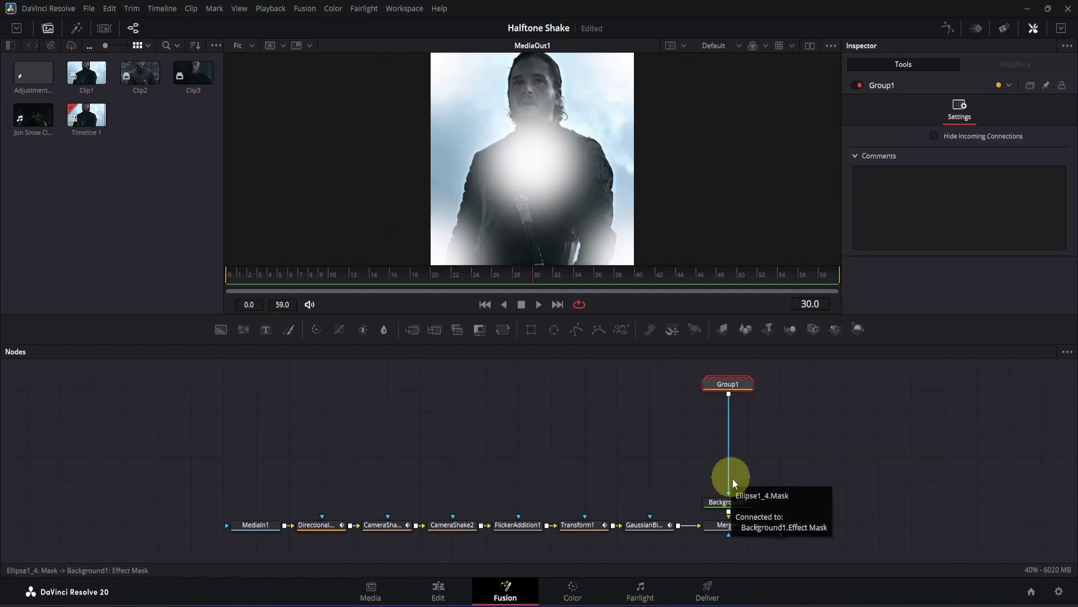
left_click_drag(735, 508, 731, 436)
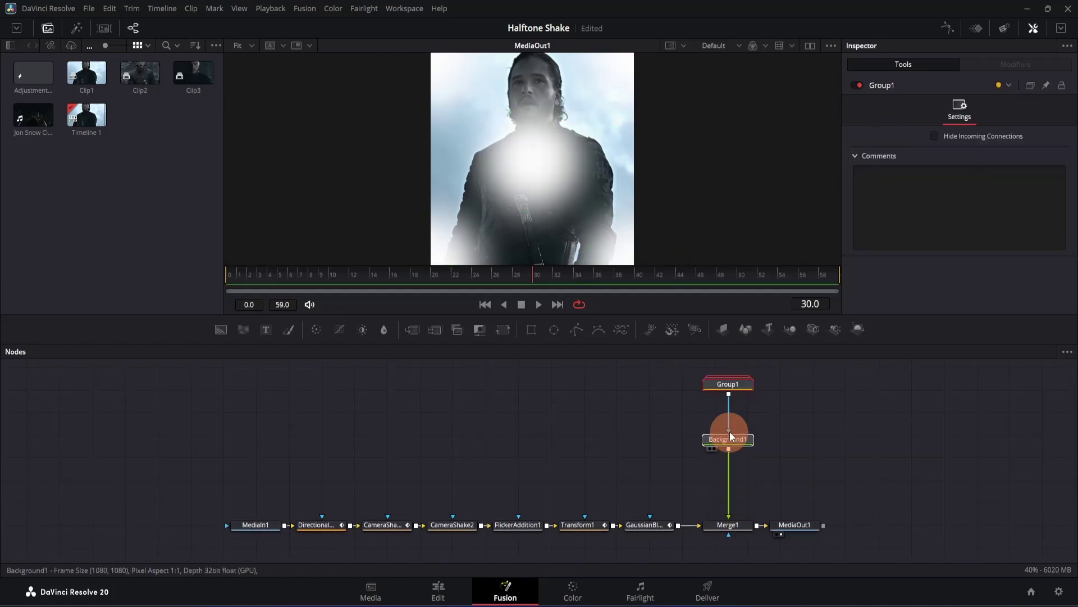
left_click(730, 413)
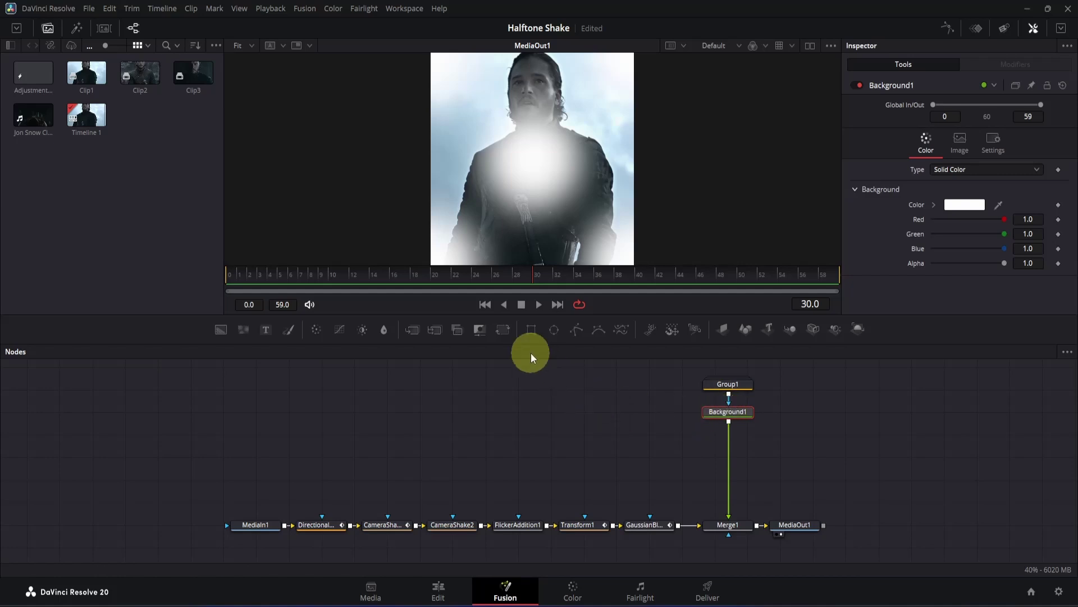
- Add a Transform node after Background1 and set its edges to Mirror
left_click(504, 329)
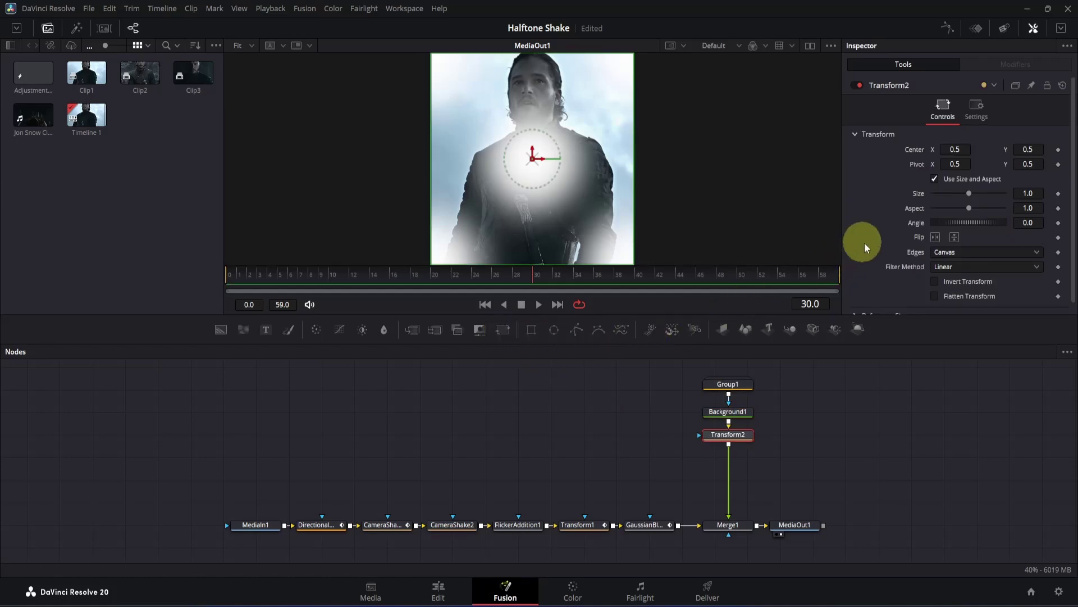
left_click(948, 253)
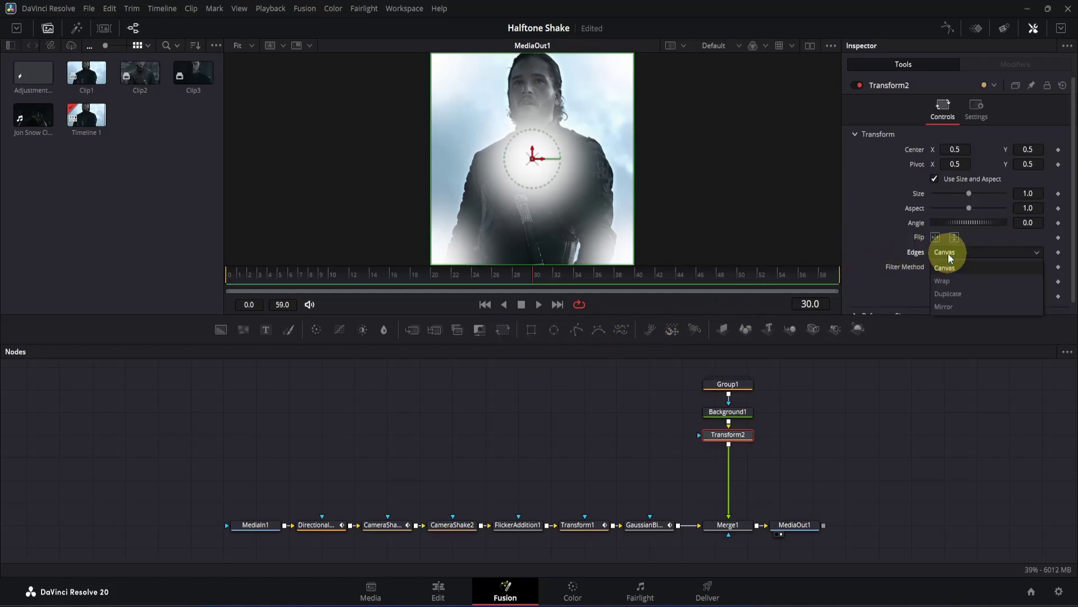
left_click(952, 305)
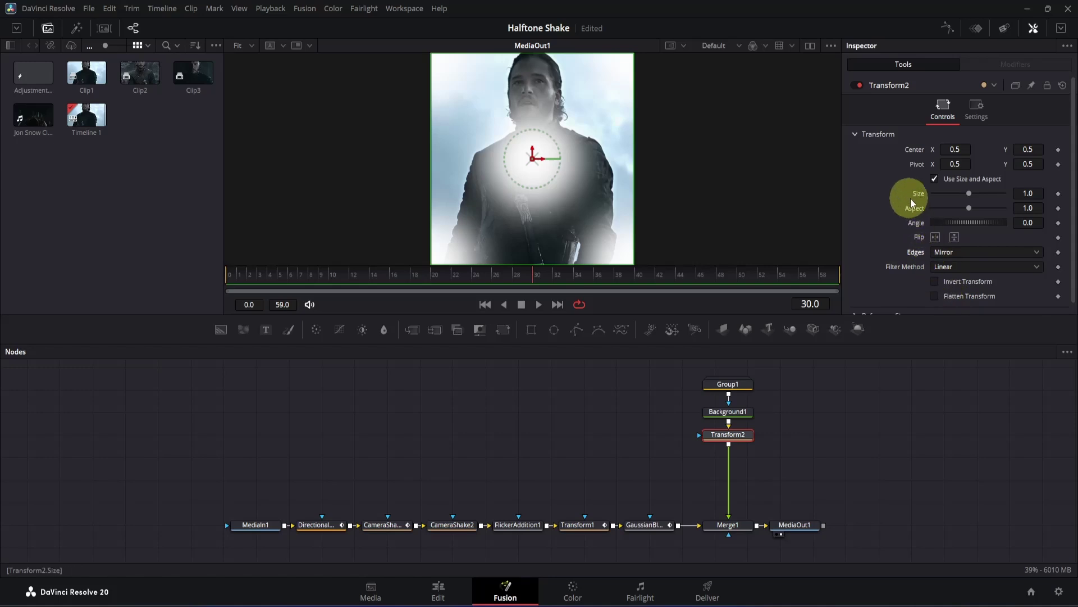
- Set the size of Transform2 to 0.05 to tile the soft ellipses into small dots
left_click_drag(969, 193, 936, 200)
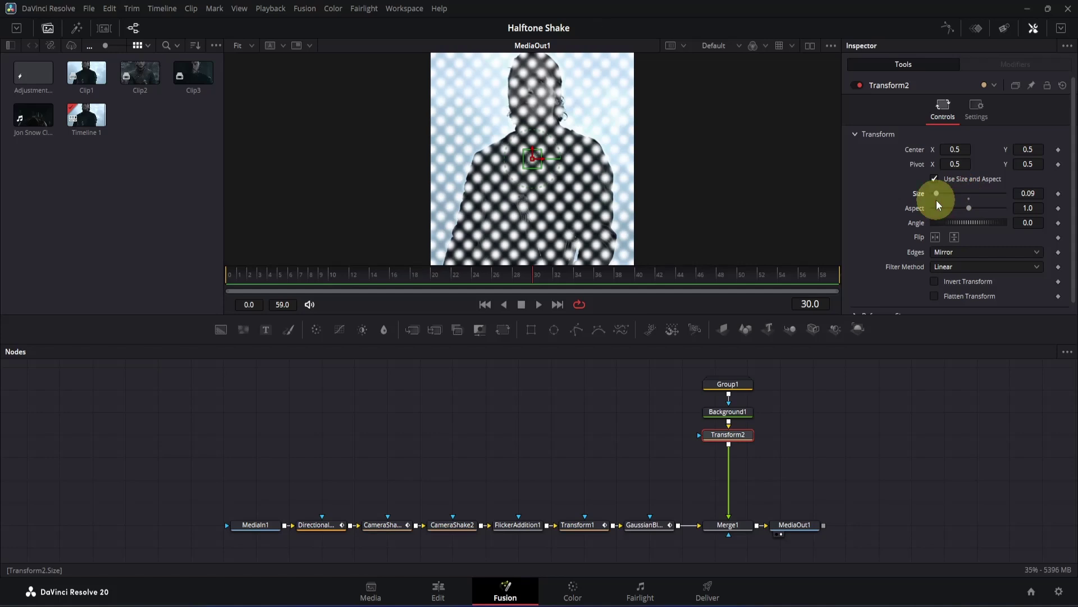
left_click(1040, 192)
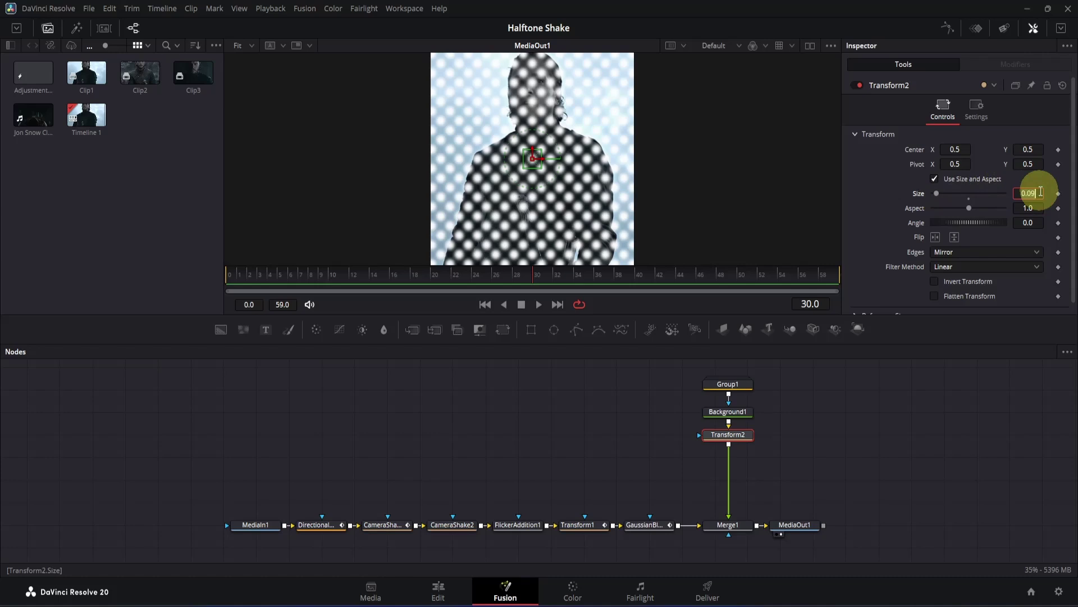
type(".05")
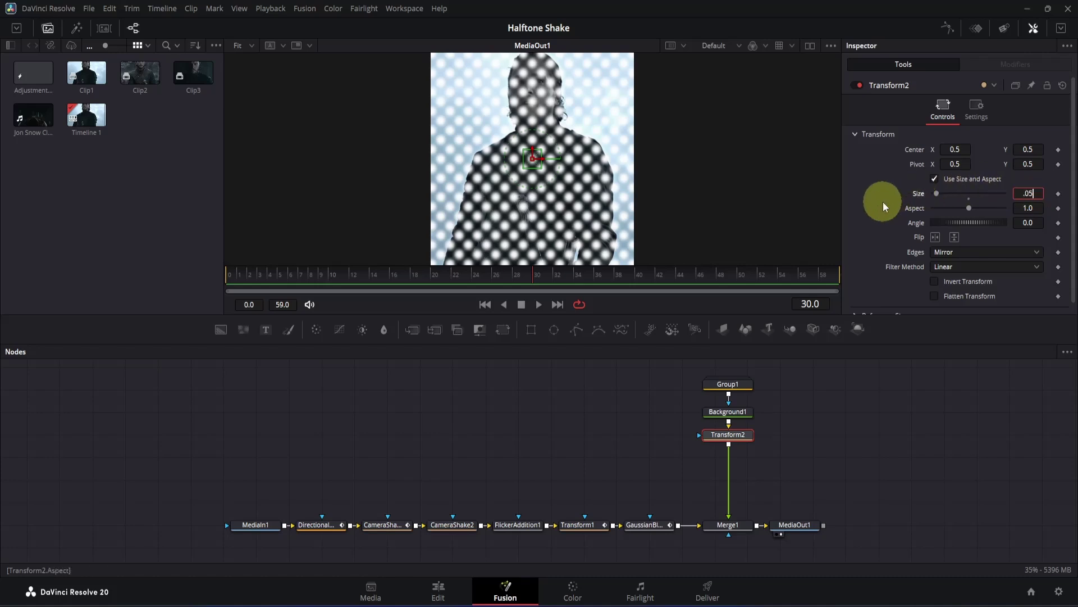
key("Return")
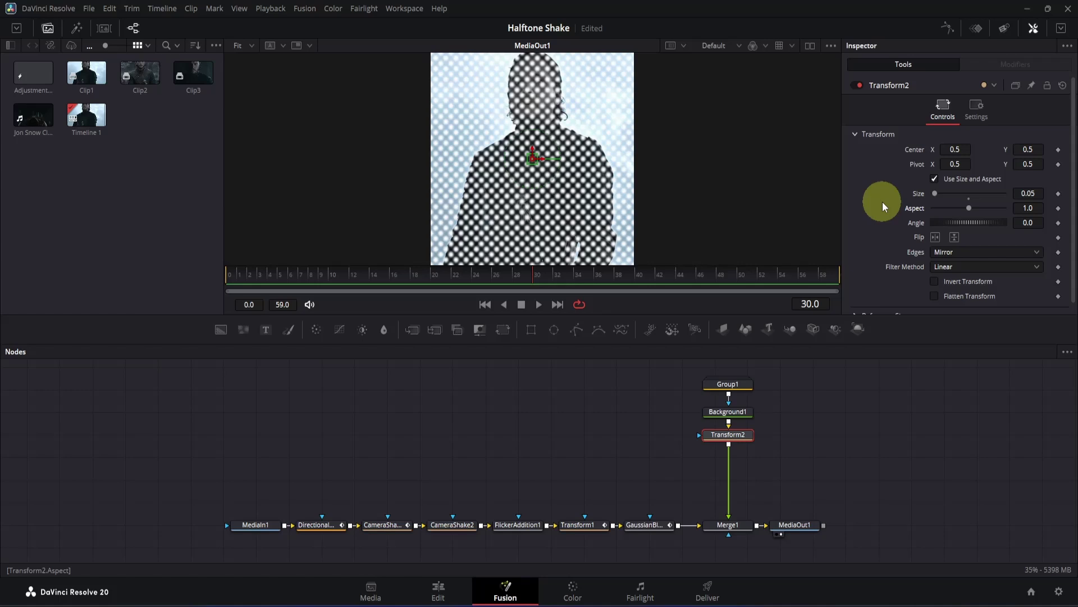
- Set the angle of Transform2 to 110, keeping its size at 0.05
left_click(1036, 223)
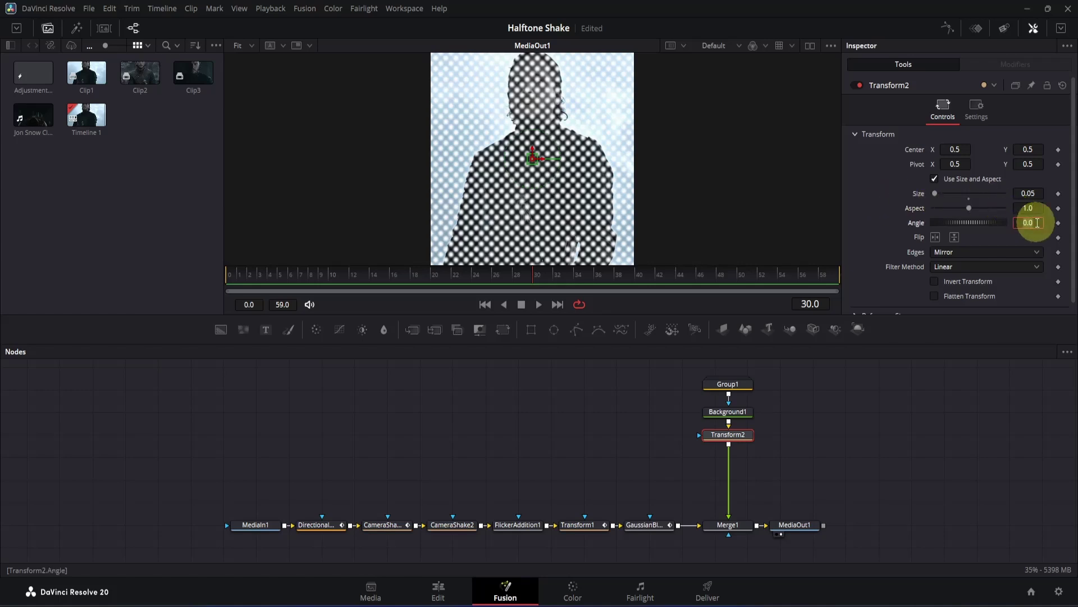
type("110")
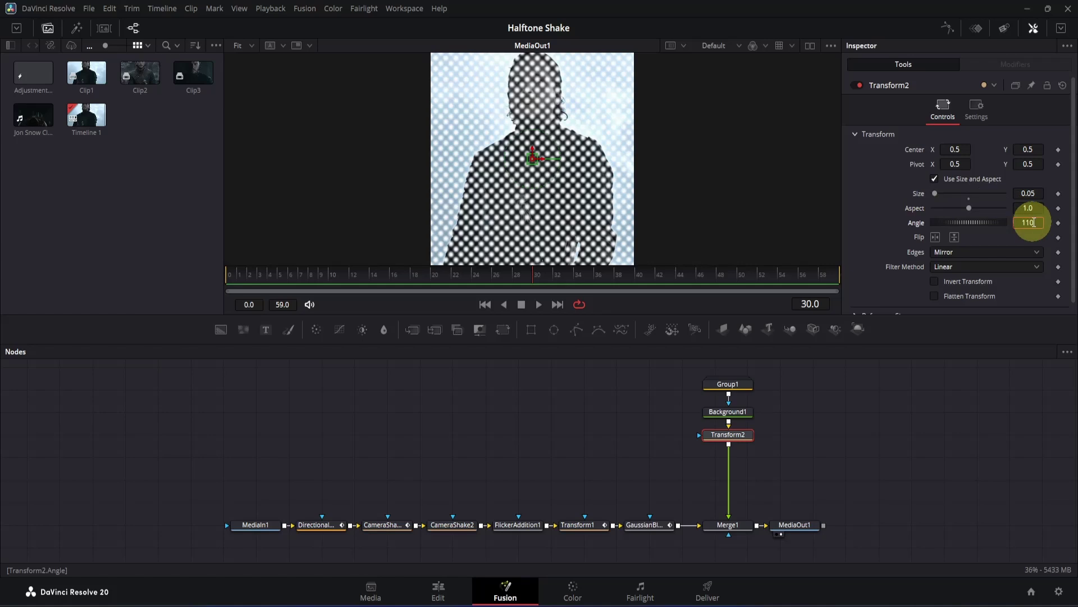
key("Return")
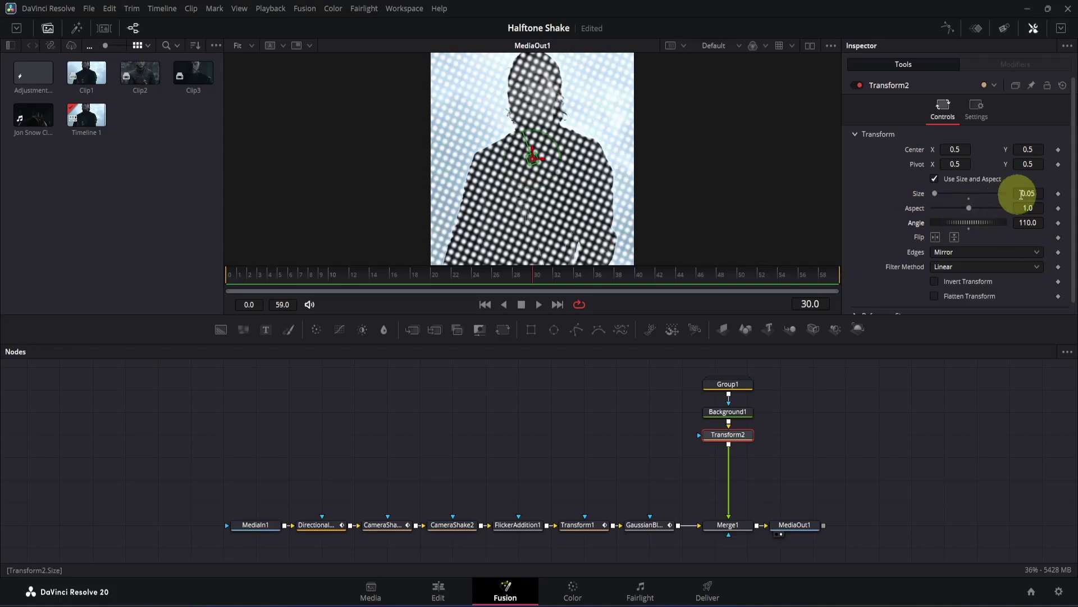
left_click_drag(1037, 194, 965, 194)
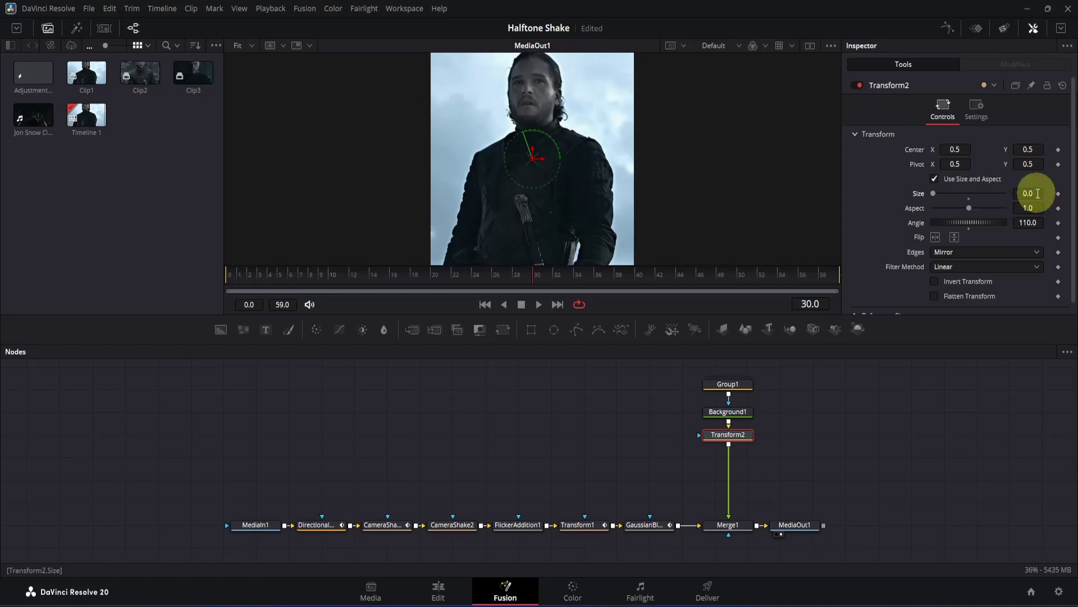
key("ctrl+z")
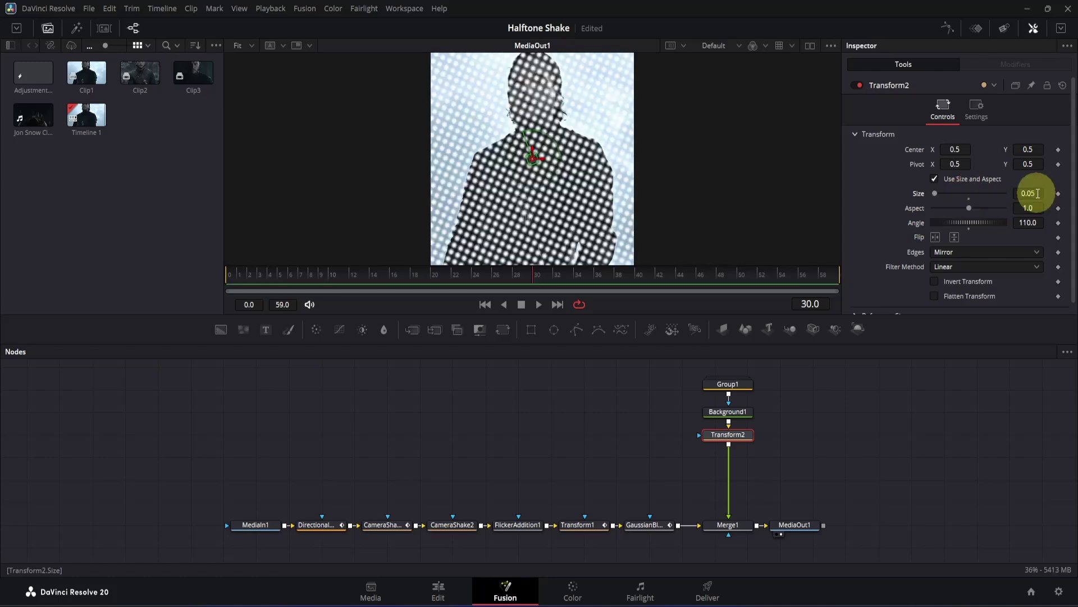
- Set the edges of Merge1 to Mirror and its size to 0.2
left_click(747, 531)
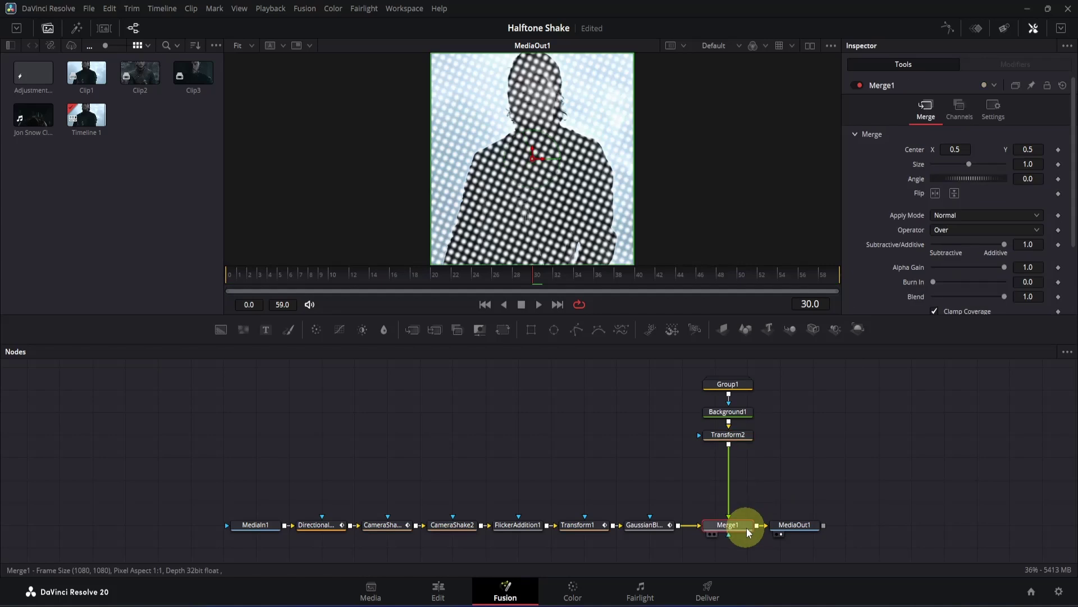
scroll(874, 267, "down", 3)
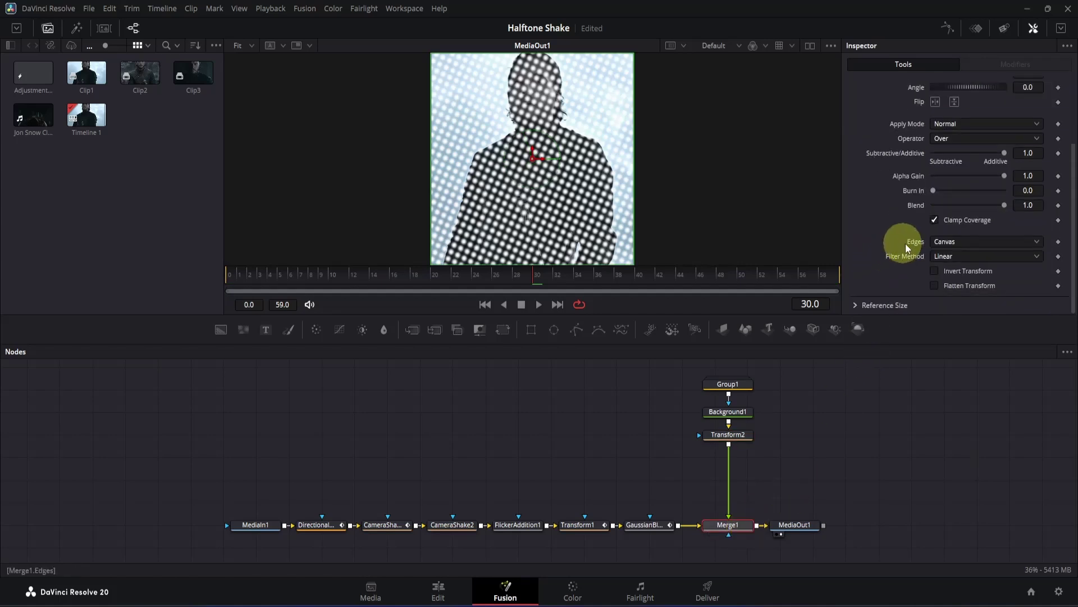
left_click(940, 241)
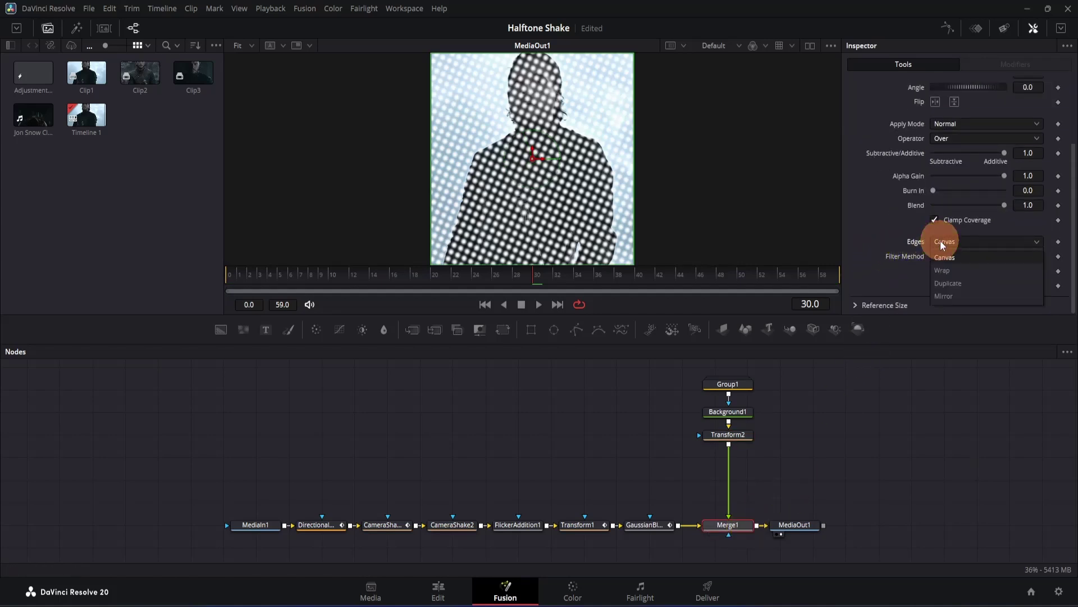
left_click(951, 297)
scroll(897, 225, "up", 3)
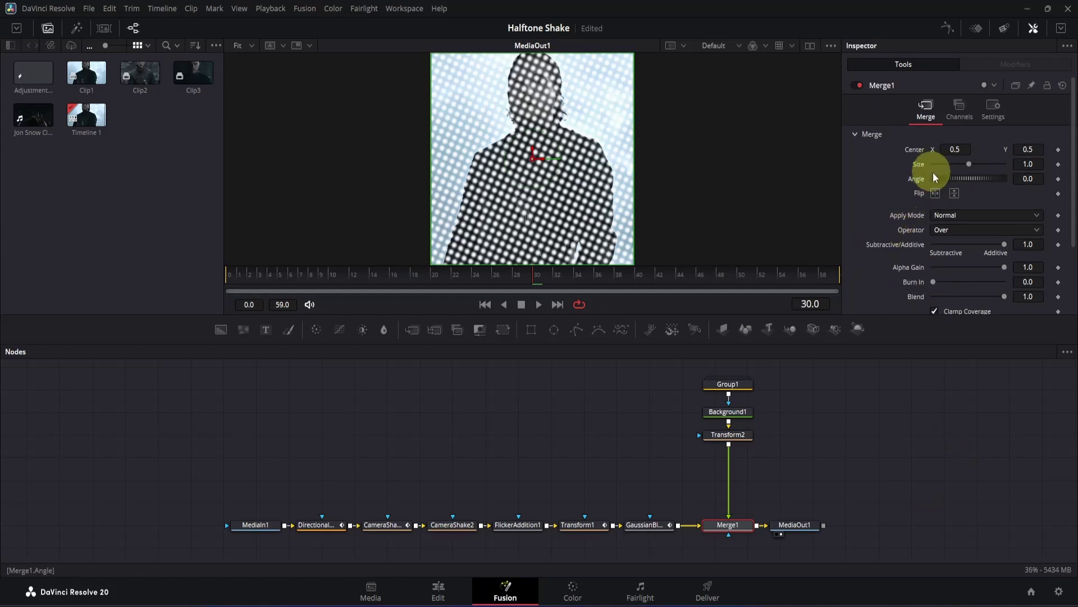
left_click(1041, 164)
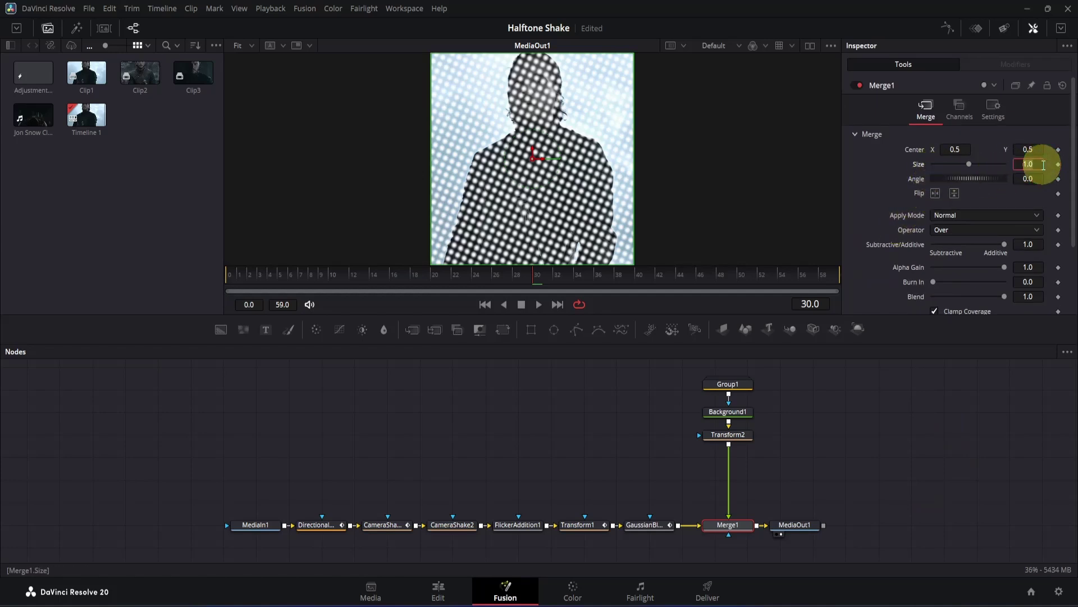
type("0.2")
key("Return")
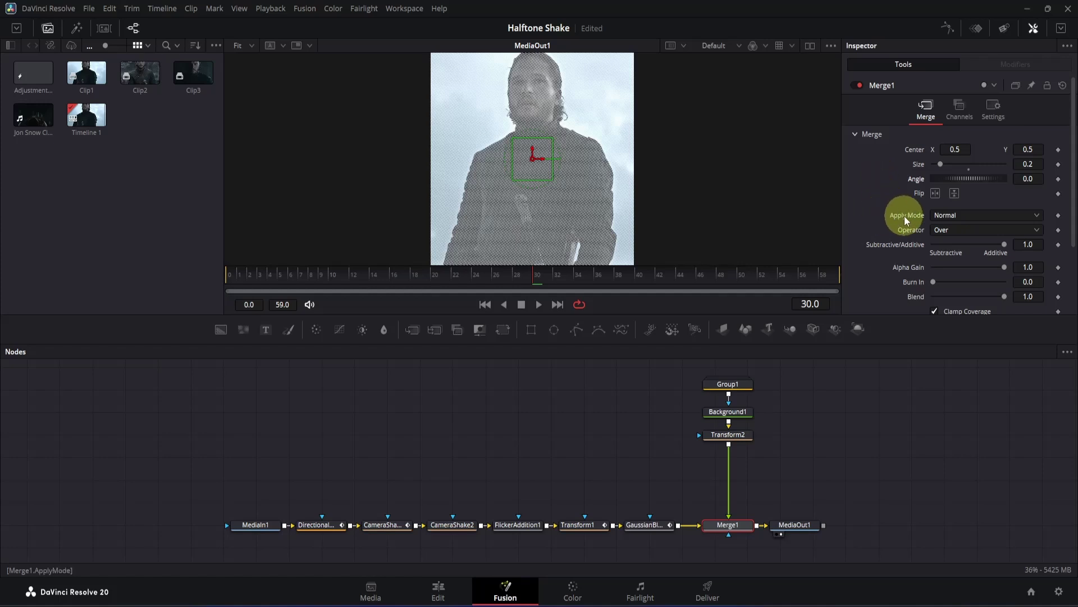
- Set the apply mode of Merge1 to Color Dodge and its blend to 0.4, with the playhead moved to frame 0
left_click(941, 216)
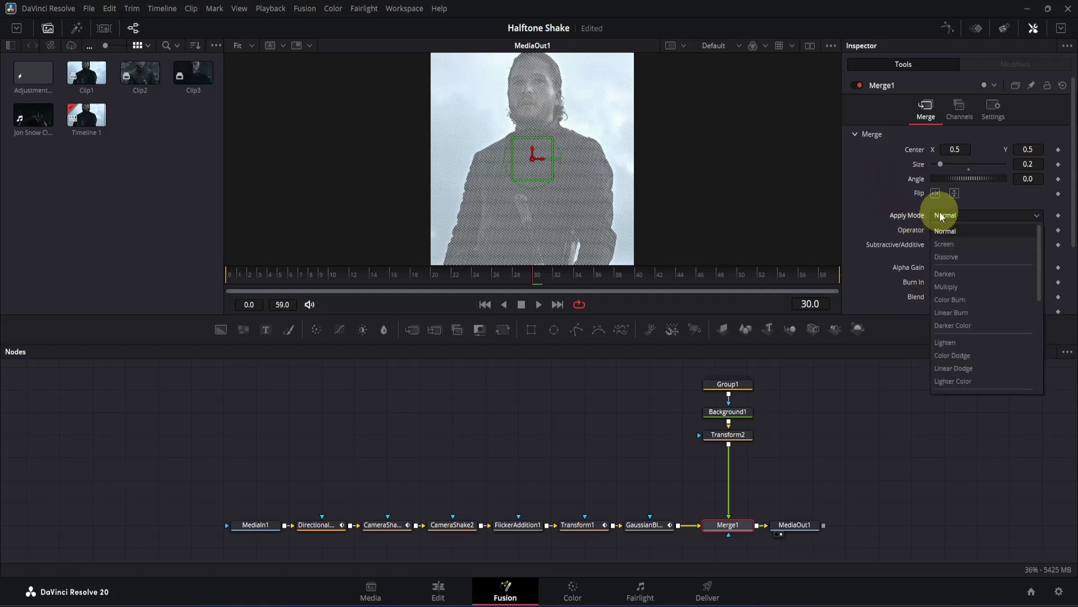
left_click(950, 355)
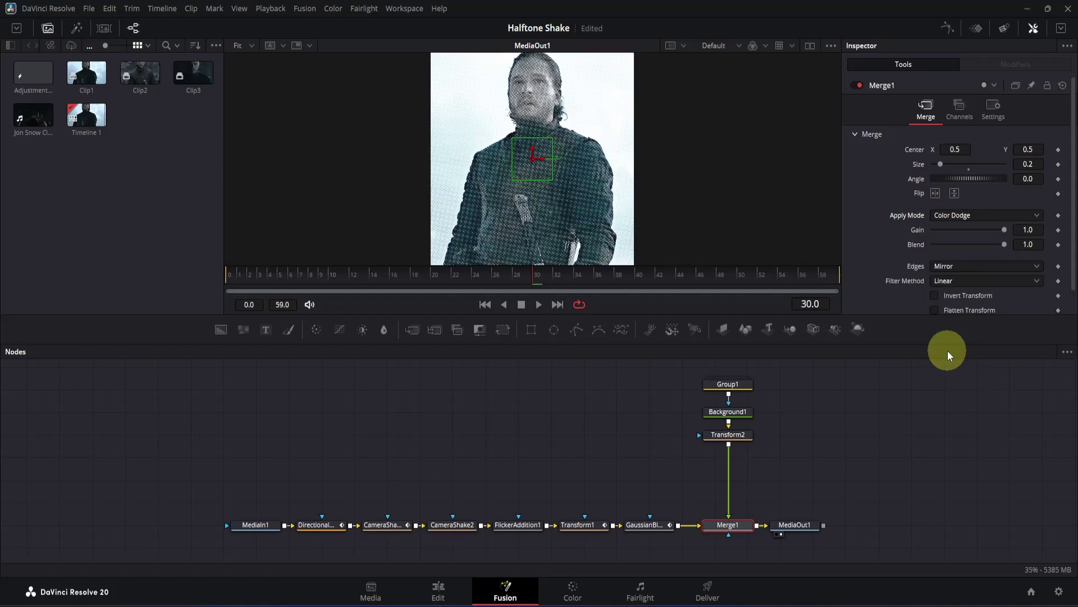
left_click_drag(315, 276, 214, 275)
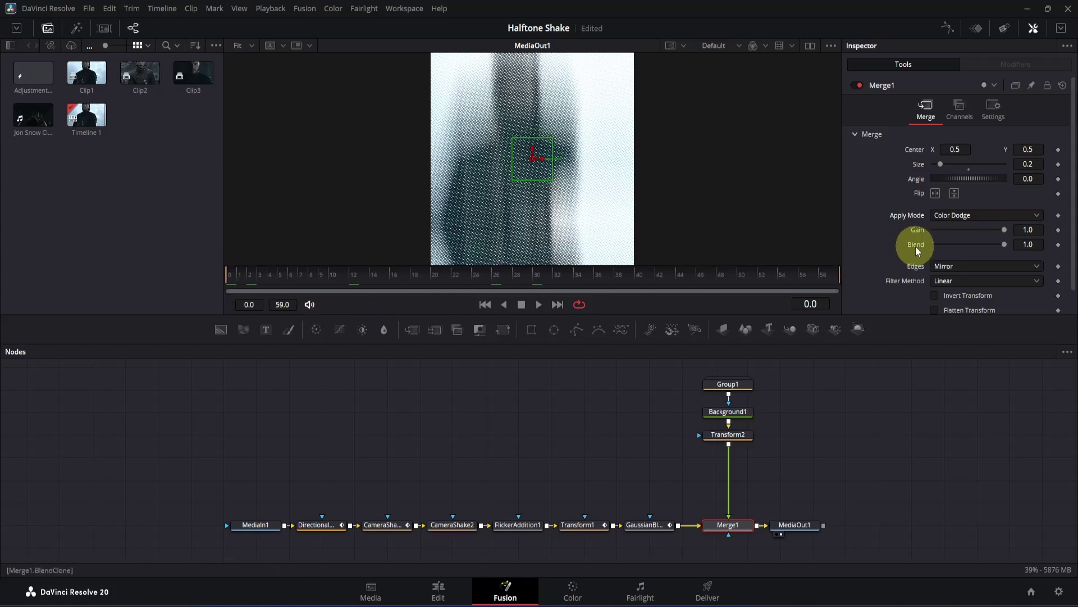
left_click(1042, 245)
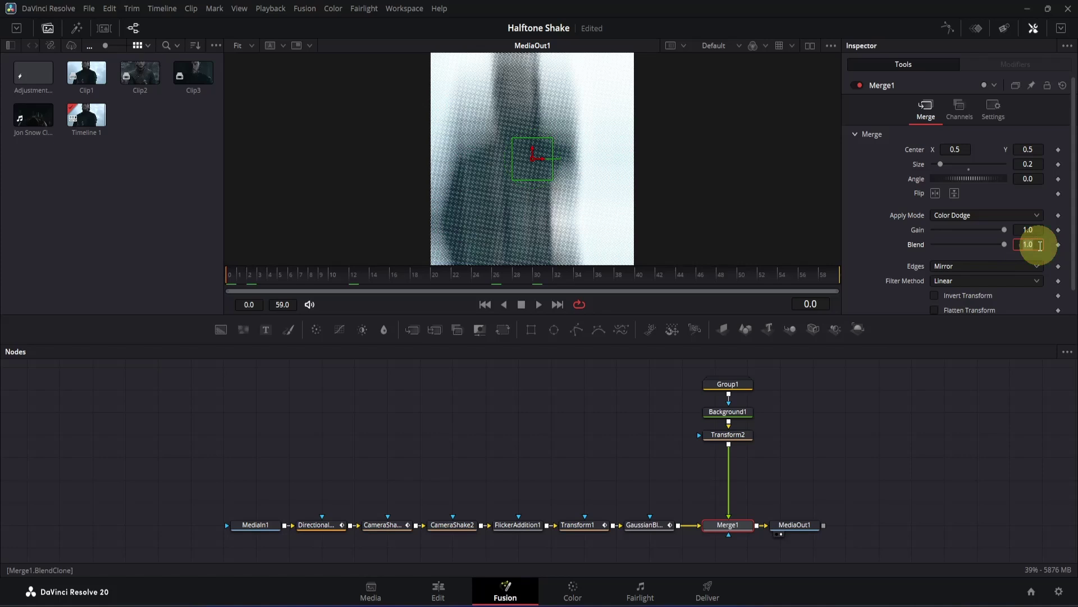
type("0.4")
key("Return")
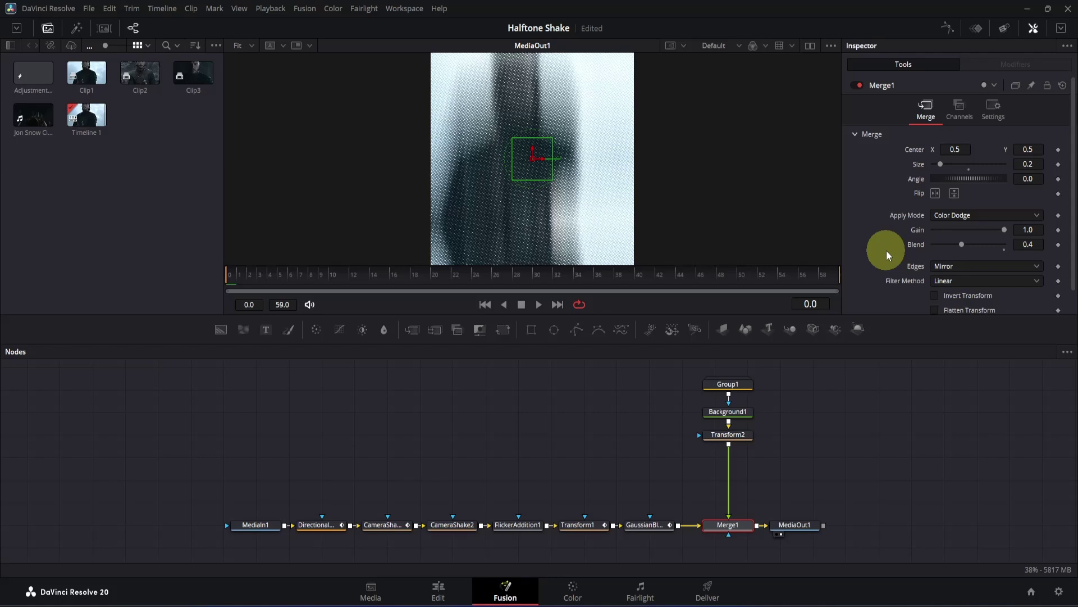
- Move Merge1, its background branch and MediaOut1 further along to make room, and insert a Color Corrector node after GaussianBlur1
left_click_drag(689, 365, 932, 528)
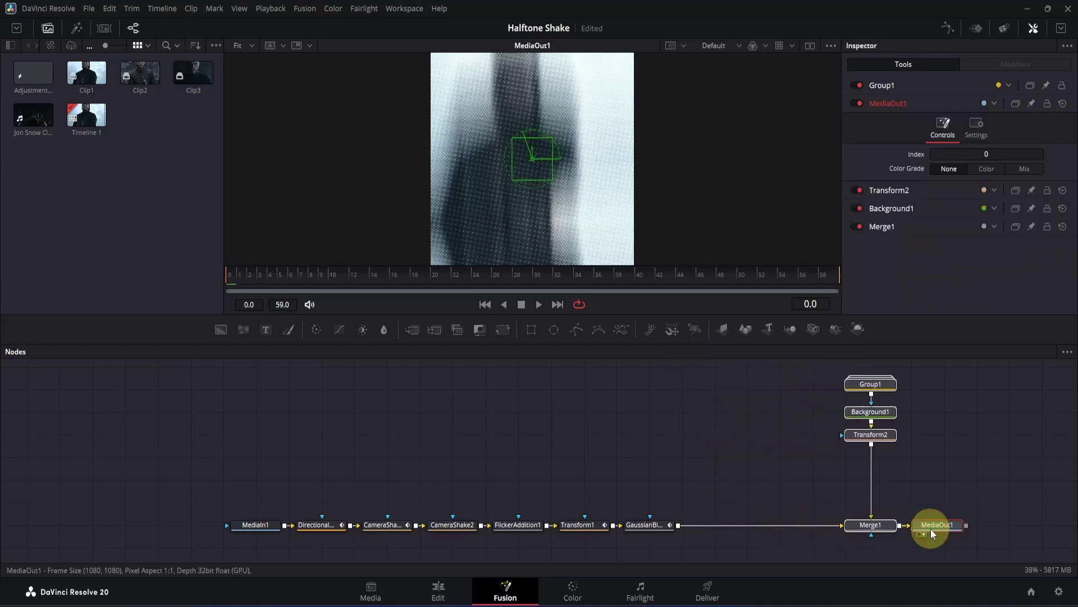
left_click(656, 523)
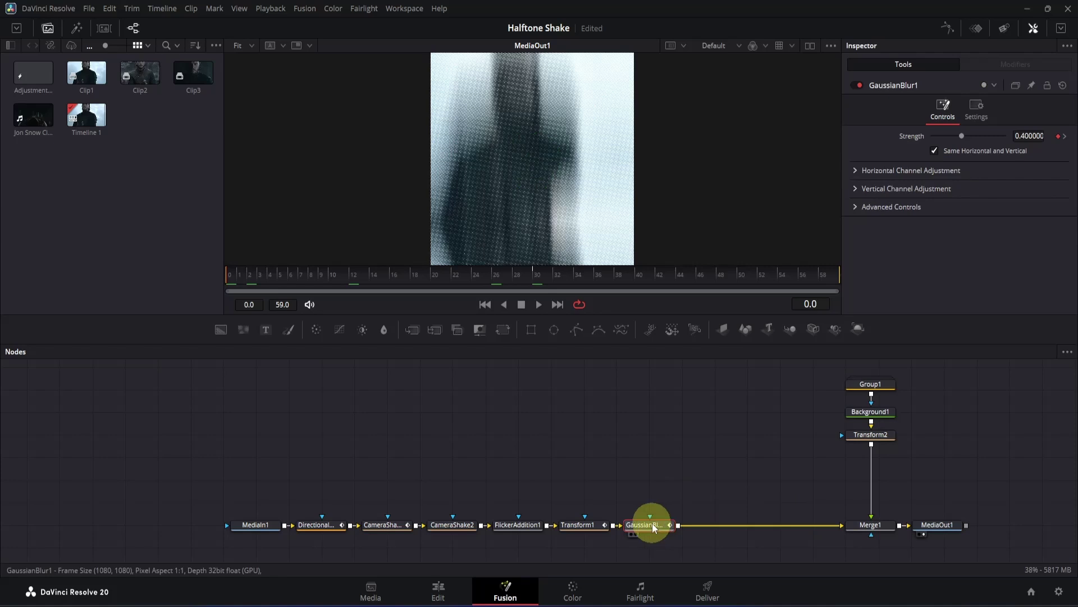
left_click(316, 331)
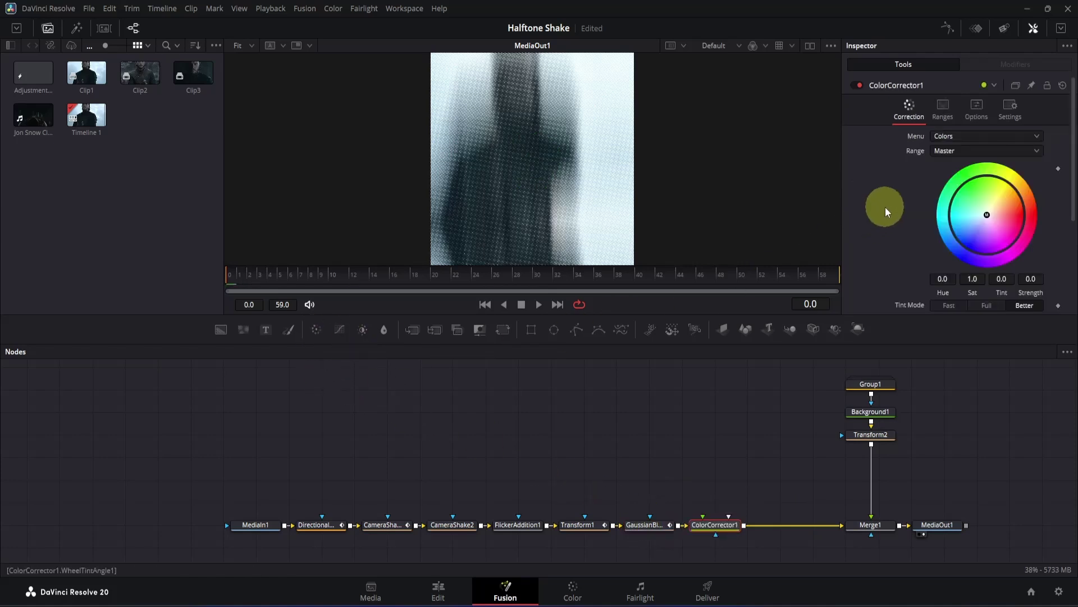
- Set the Color Corrector's saturation to 0 and its gamma to 0.84, and keyframe both at frame 0
scroll(887, 212, "down", 2)
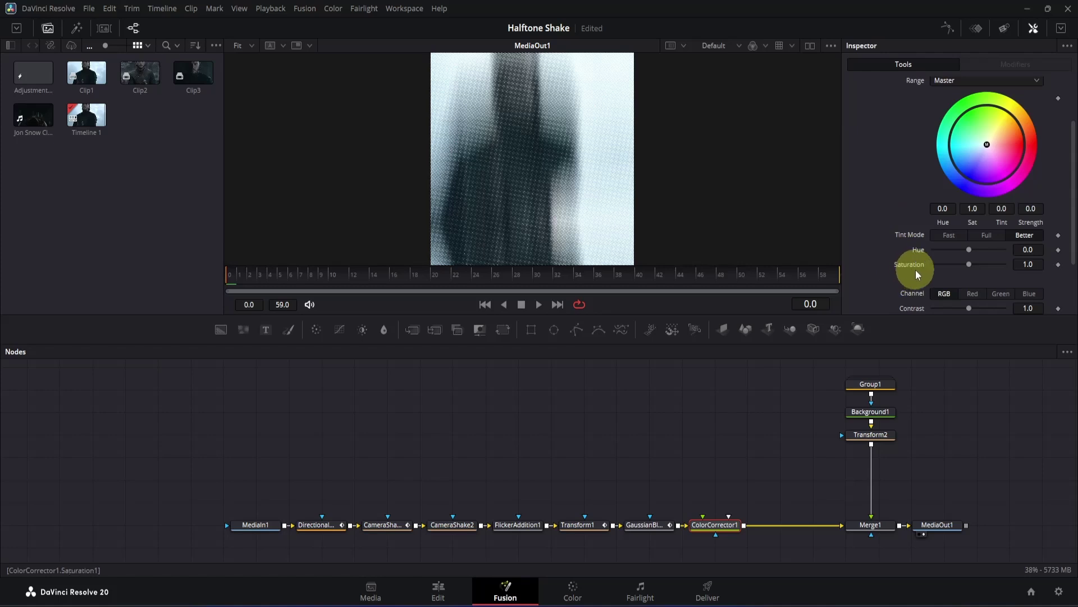
left_click(969, 264)
left_click_drag(968, 264, 885, 266)
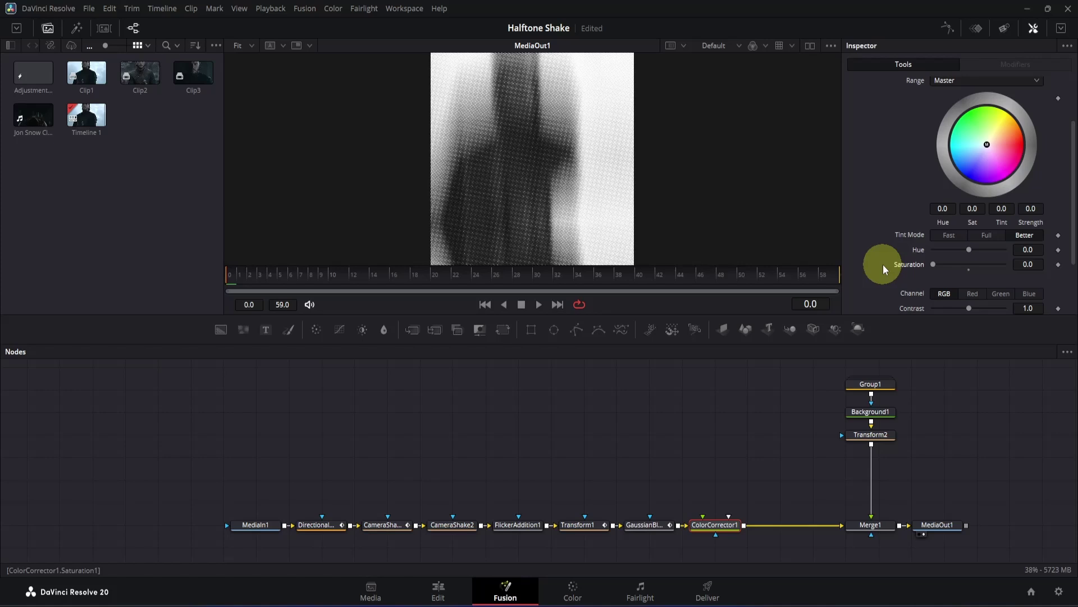
scroll(883, 264, "down", 3)
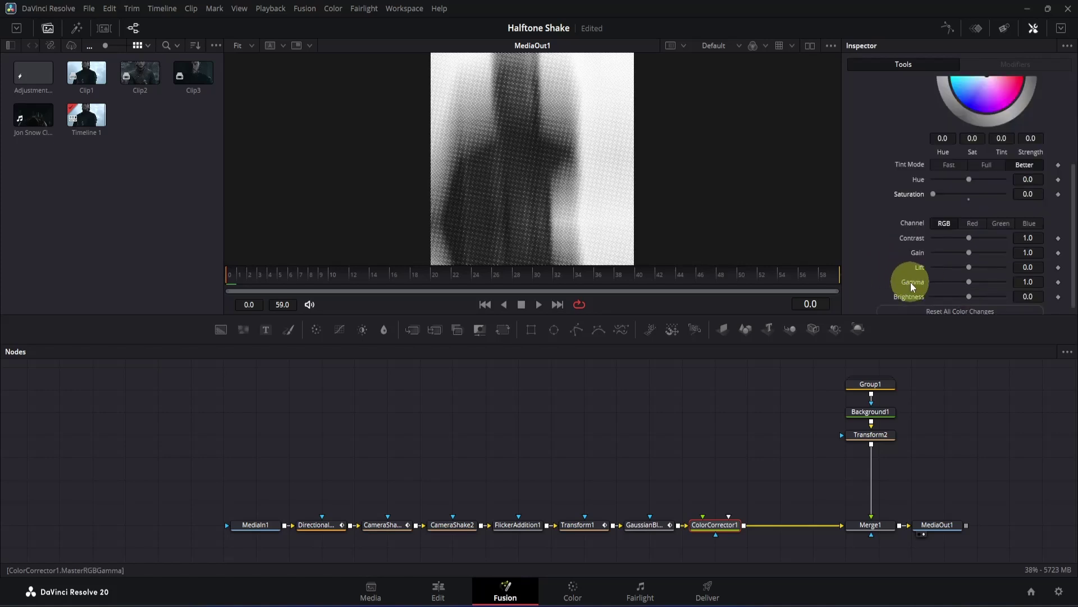
left_click_drag(968, 281, 958, 284)
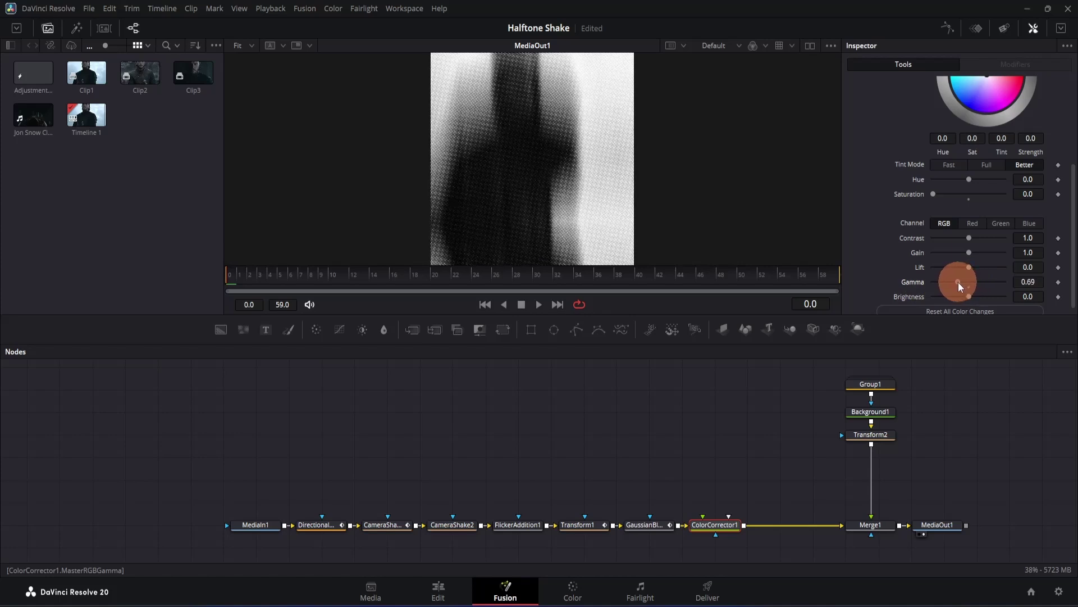
left_click_drag(958, 282, 965, 285)
left_click(1059, 195)
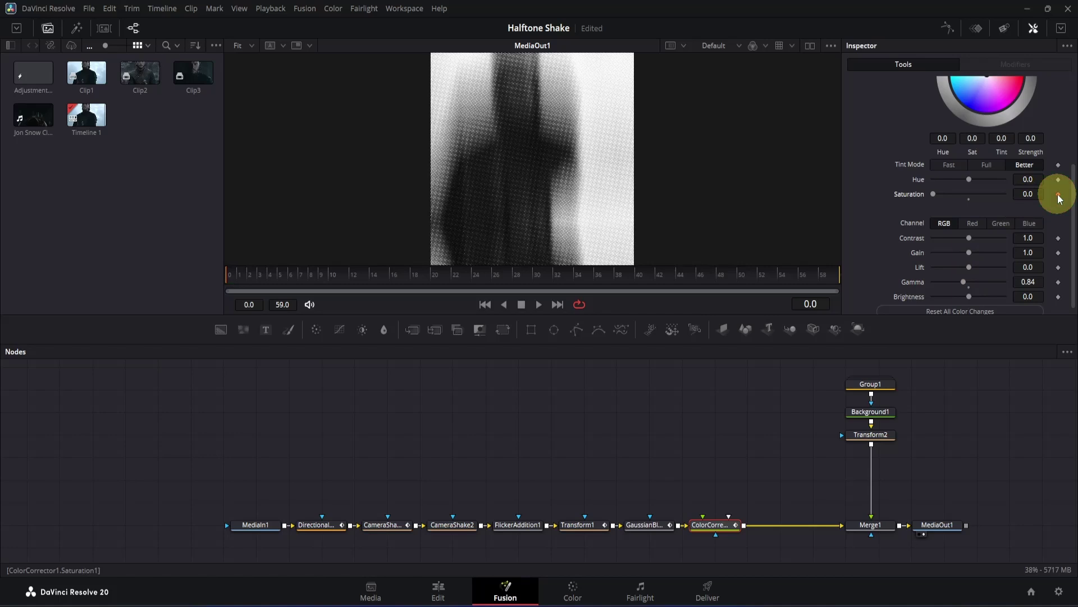
left_click(1059, 282)
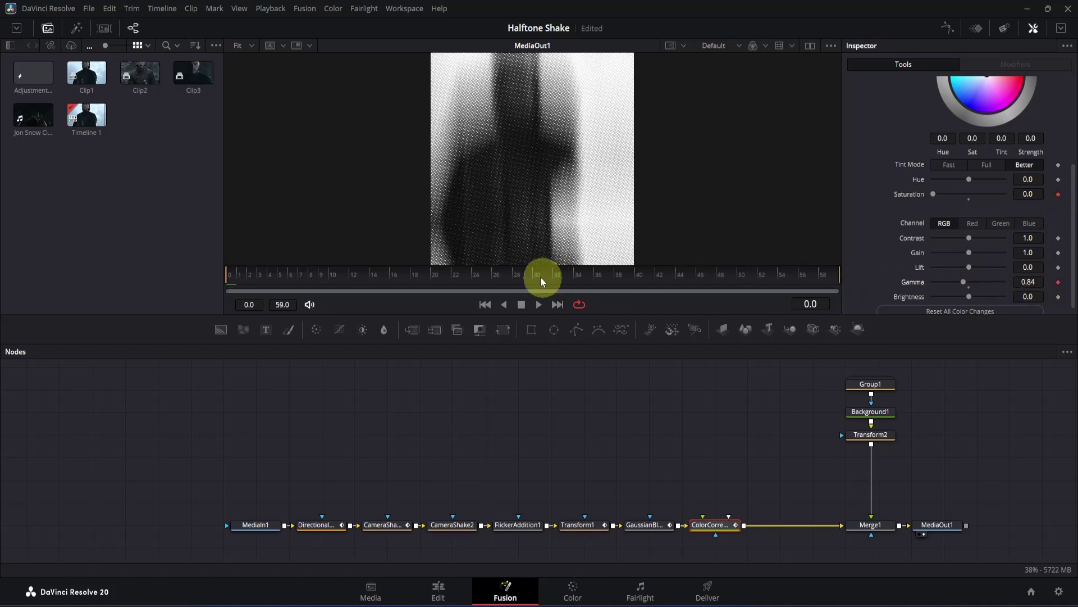
- At frame 30, set the Color Corrector's saturation to 1 and its gamma to 1
left_click_drag(541, 281, 536, 280)
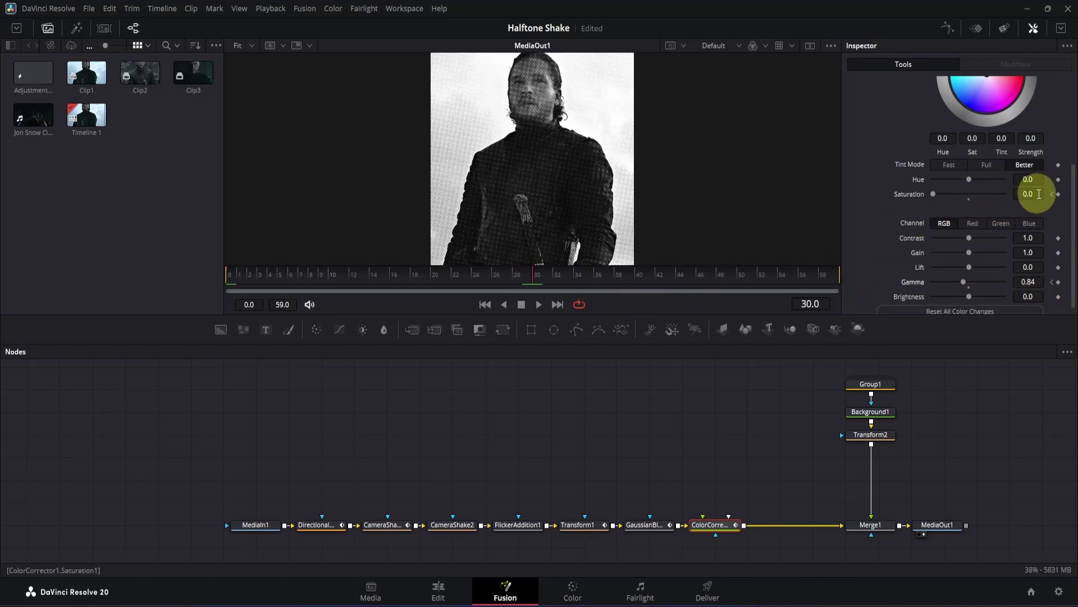
left_click(1039, 194)
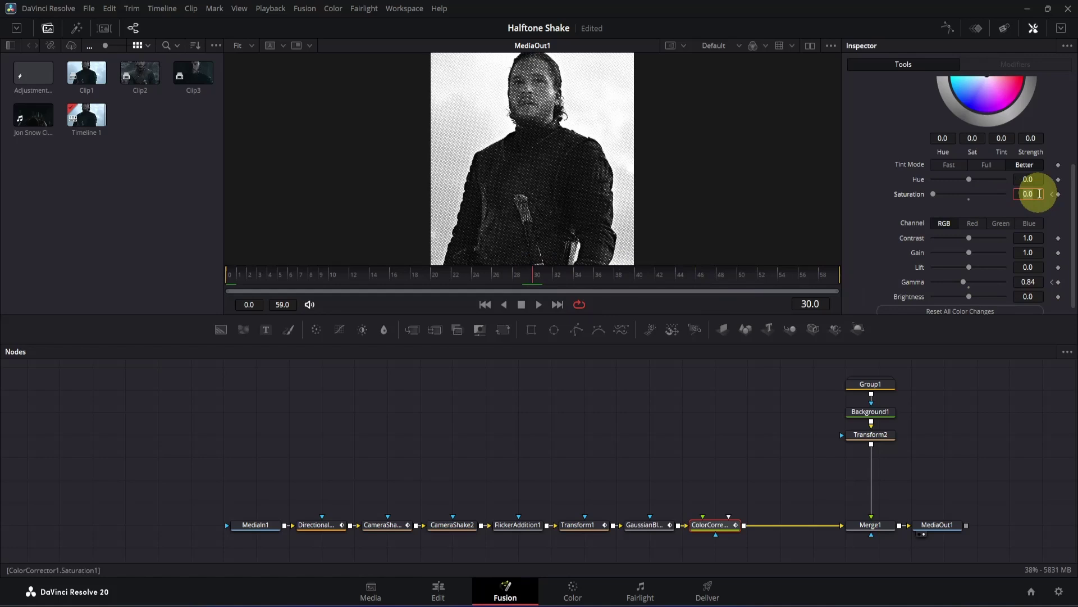
type("1")
left_click(1036, 281)
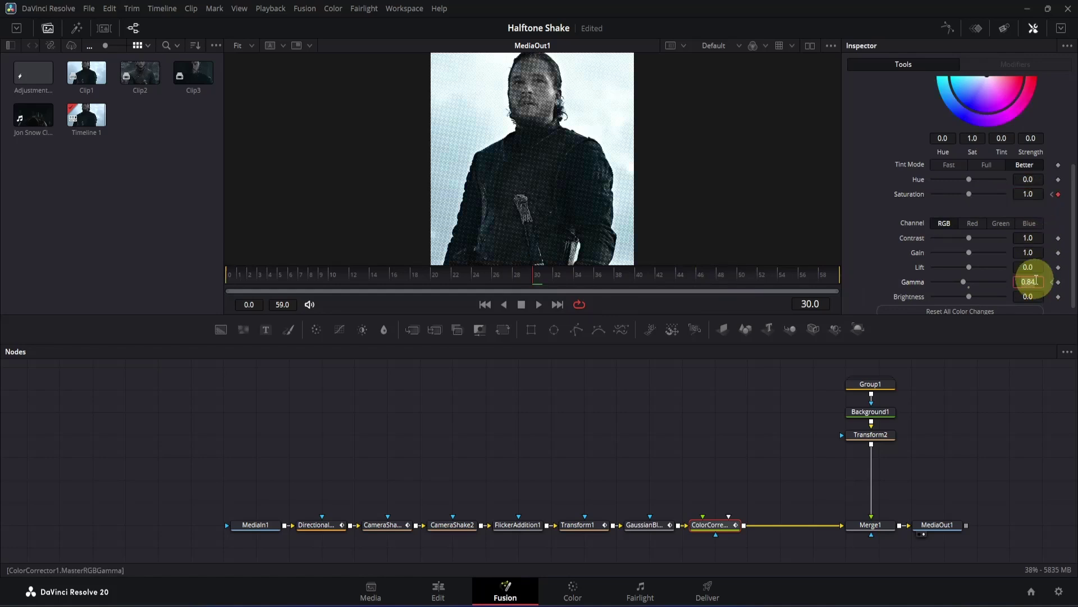
type("1")
key("Return")
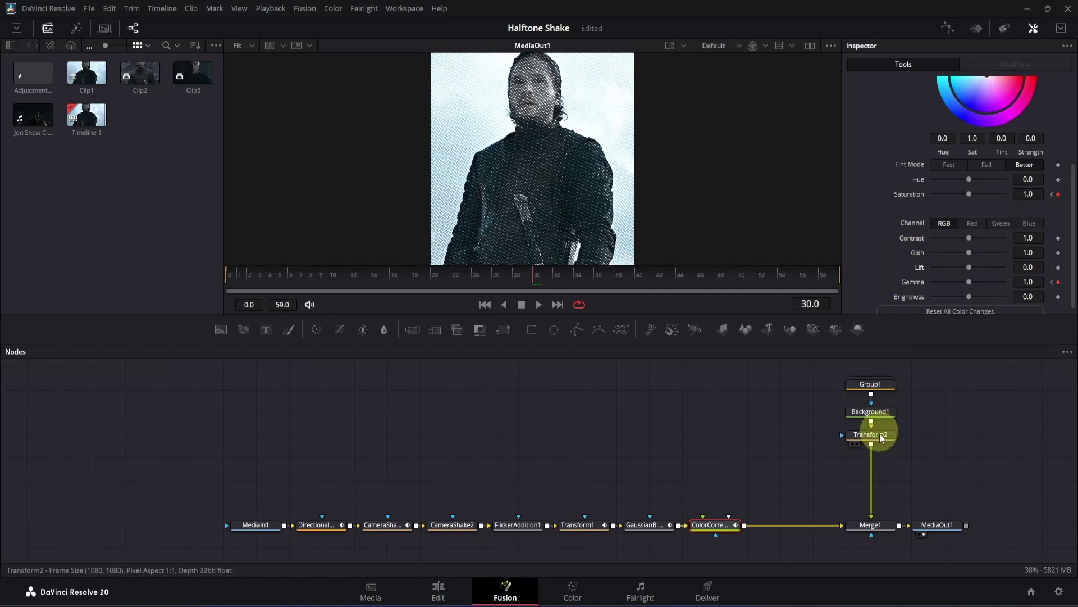
- Keyframe the blend of Merge1 at 0 on frame 30 and at 0.4 on frame 0
left_click(869, 524)
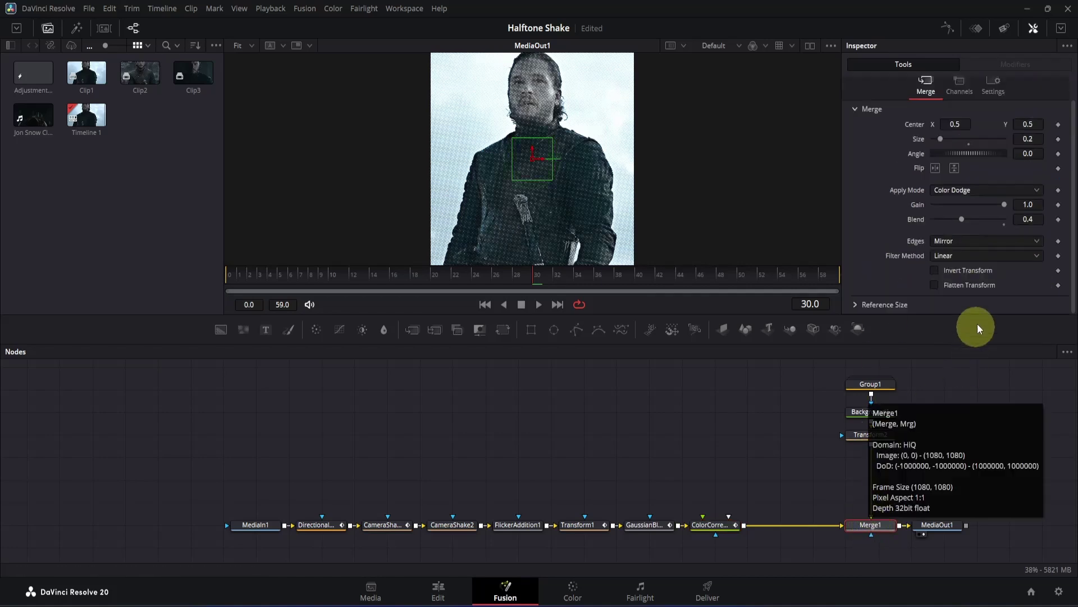
left_click(1059, 221)
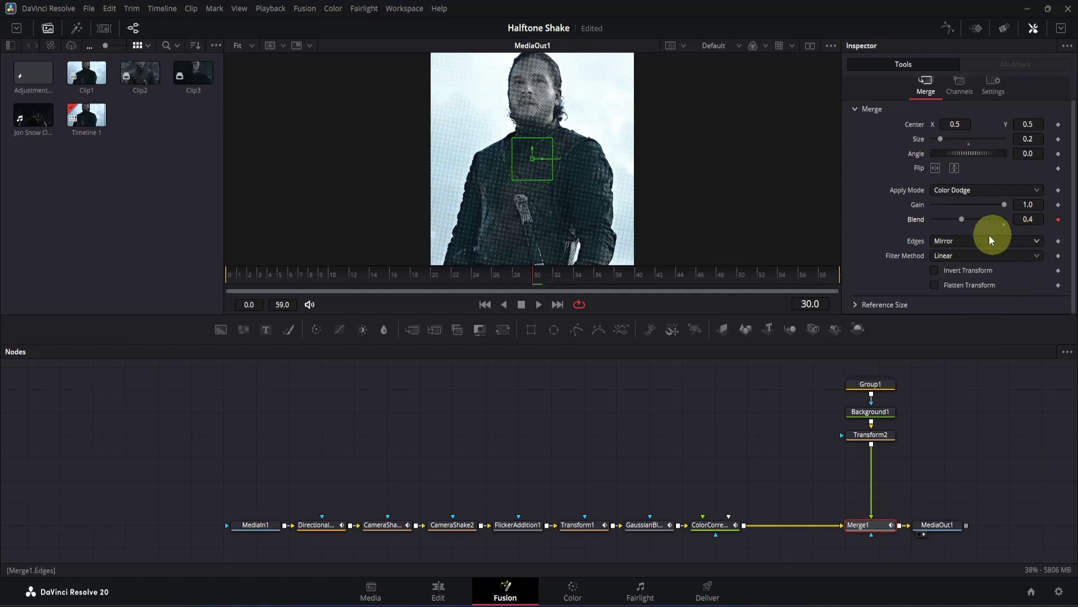
left_click_drag(961, 220, 896, 218)
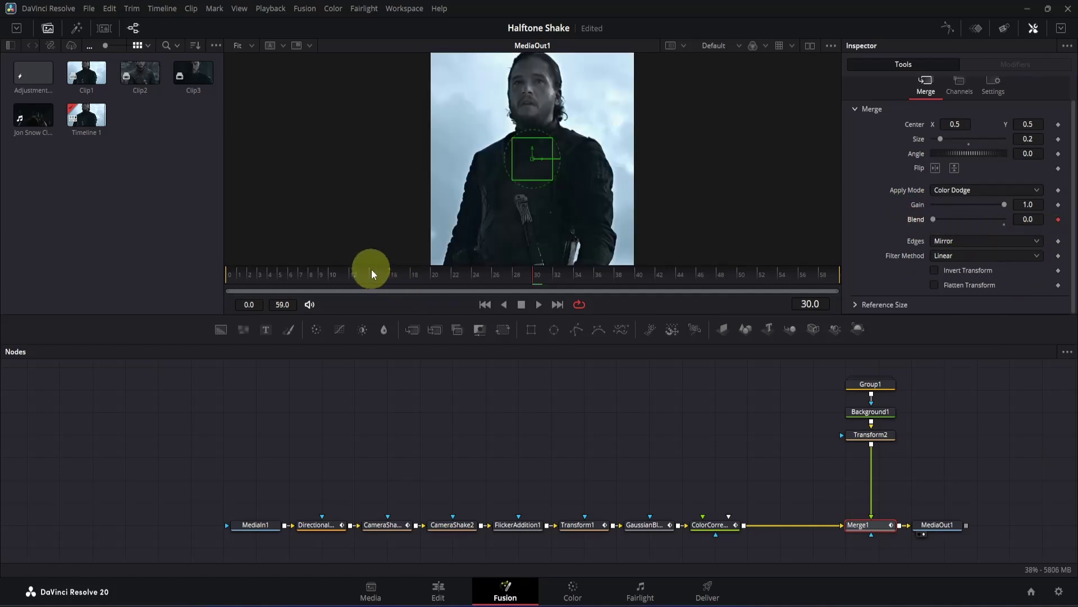
left_click_drag(373, 269, 207, 271)
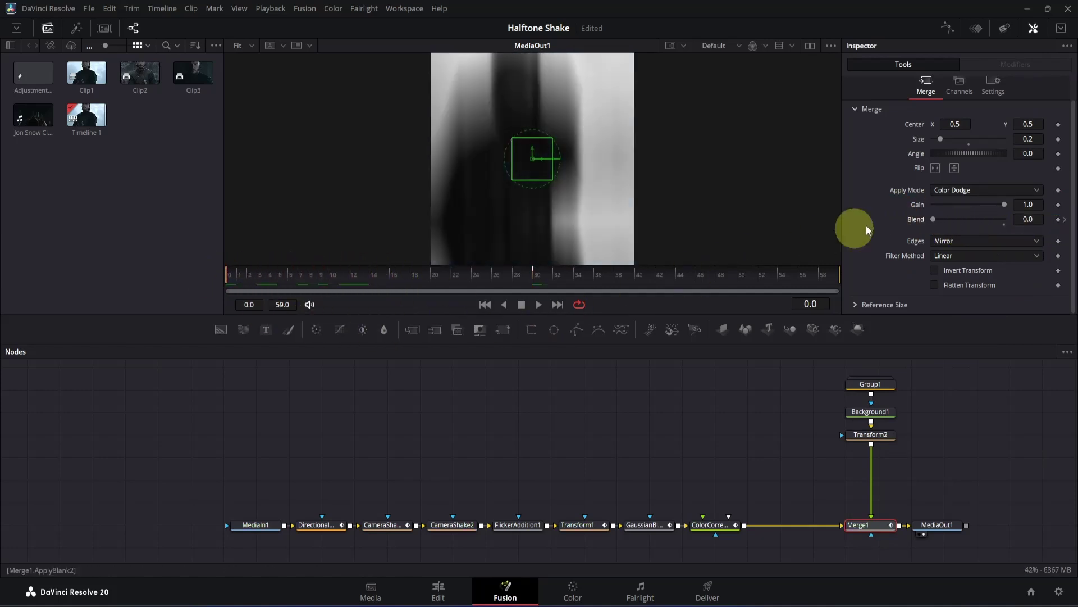
left_click(1037, 219)
double_click(1036, 219)
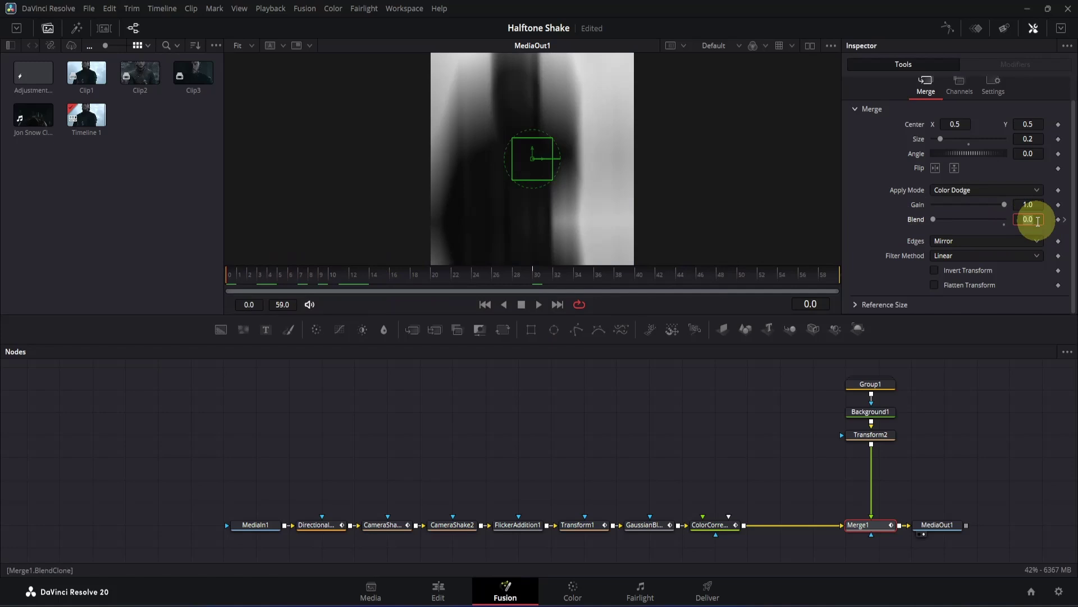
type("0.4")
key("Return")
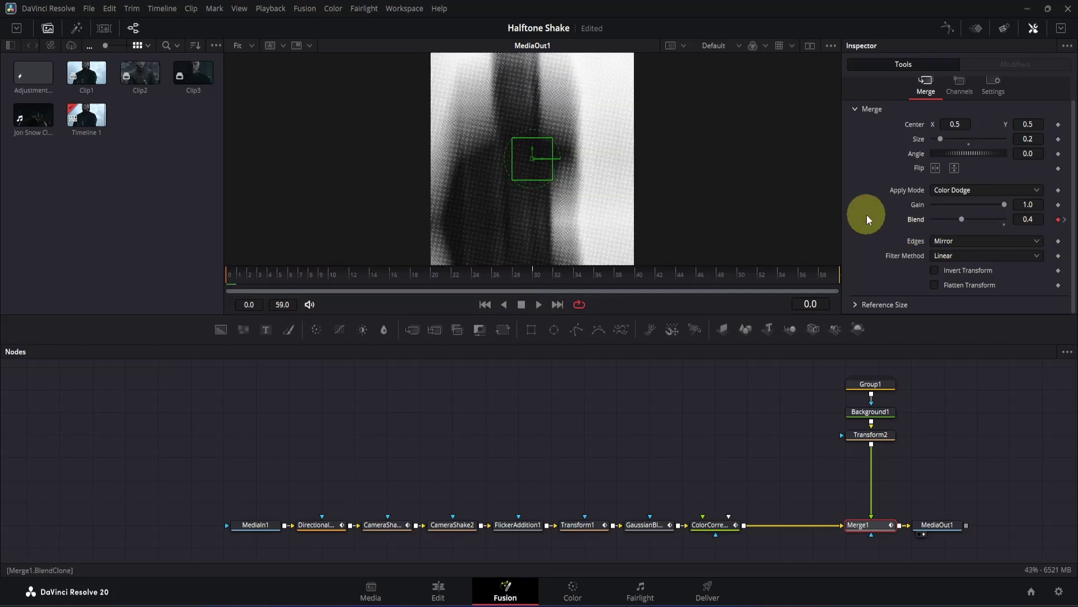
- Isolate Merge1's blend curve in the Spline editor, smooth its keyframes and shape the handles into a steep initial drop with a long ease-out
left_click(945, 28)
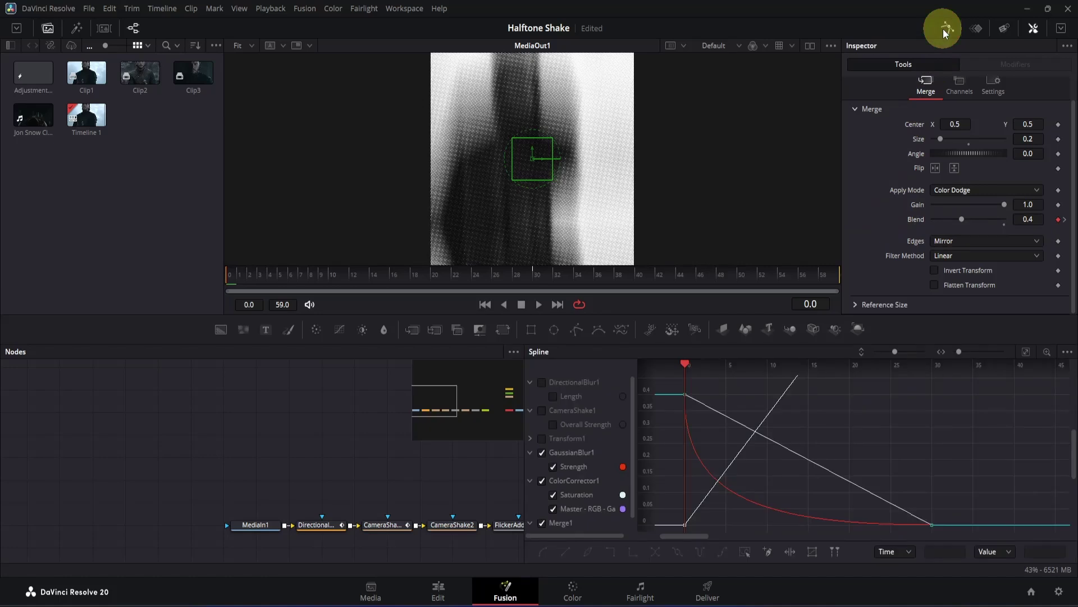
left_click(541, 453)
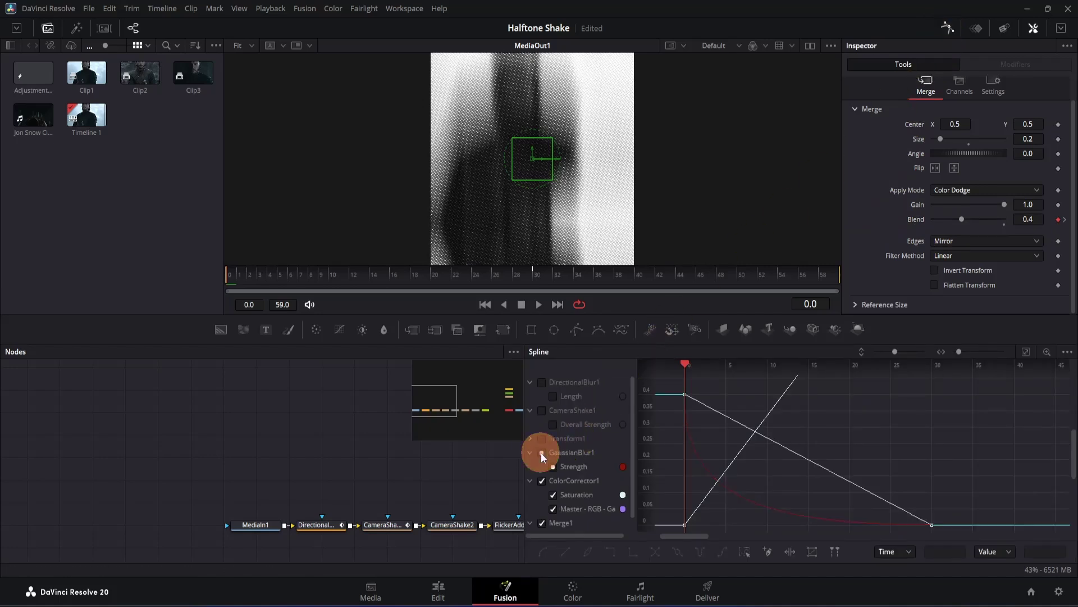
left_click(542, 481)
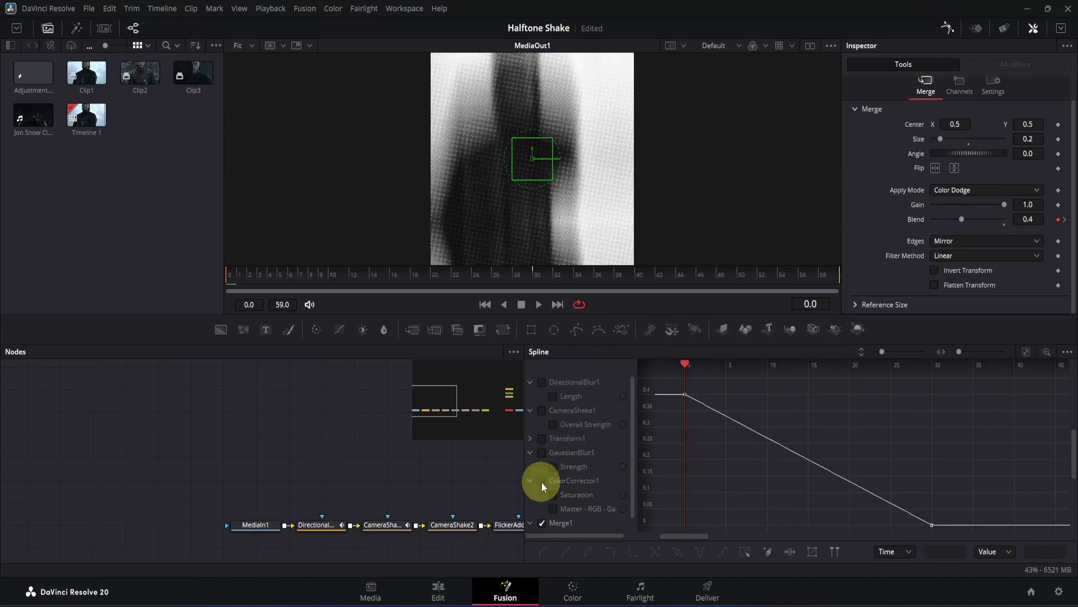
left_click(1026, 351)
left_click(686, 386)
left_click_drag(717, 412, 1046, 552)
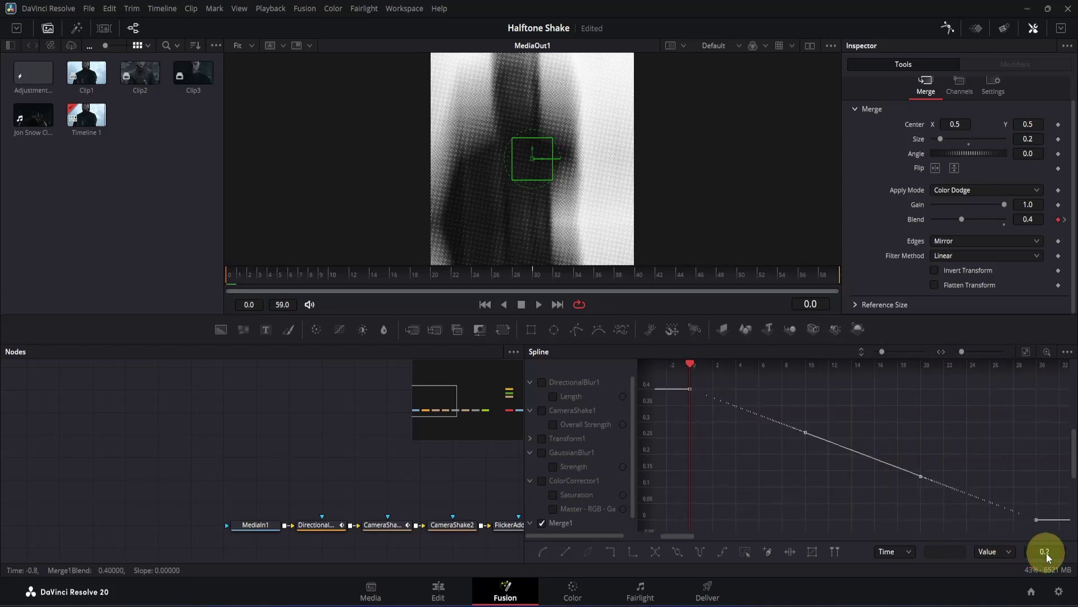
key("s")
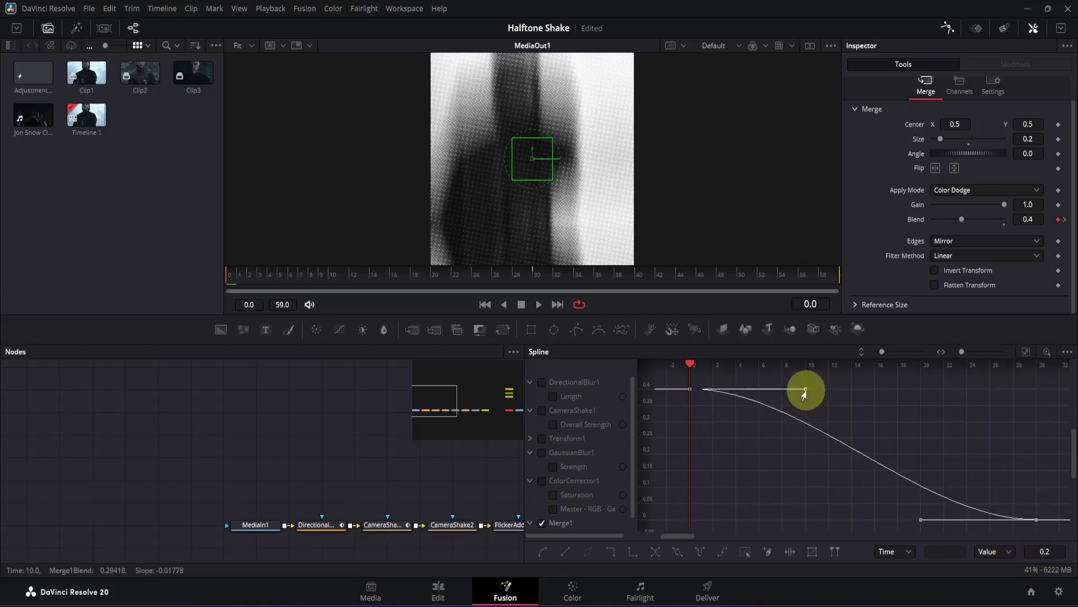
left_click_drag(805, 389, 689, 495)
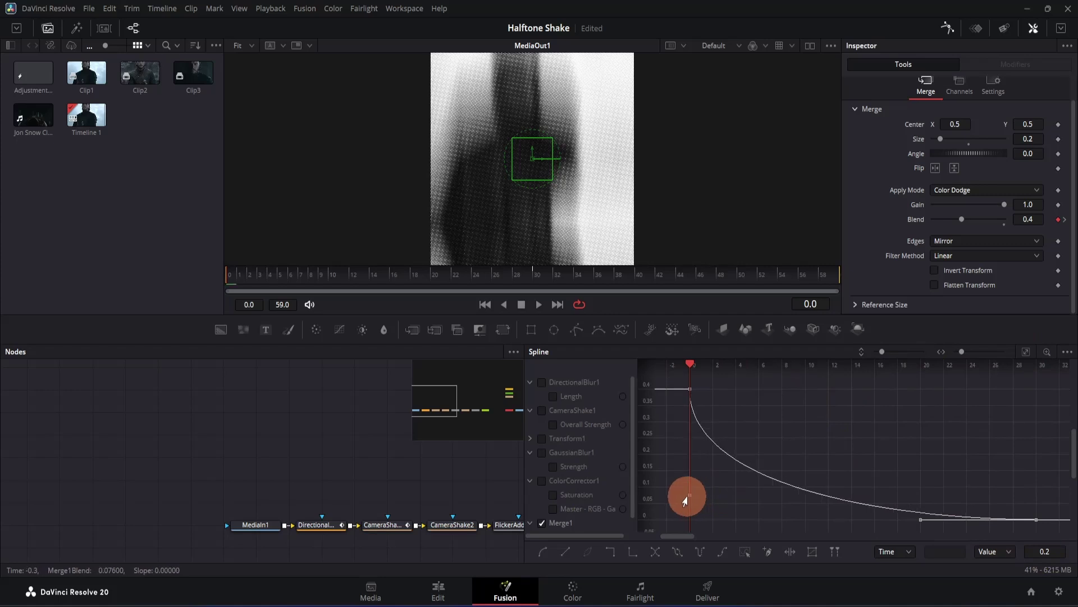
left_click_drag(918, 518, 818, 523)
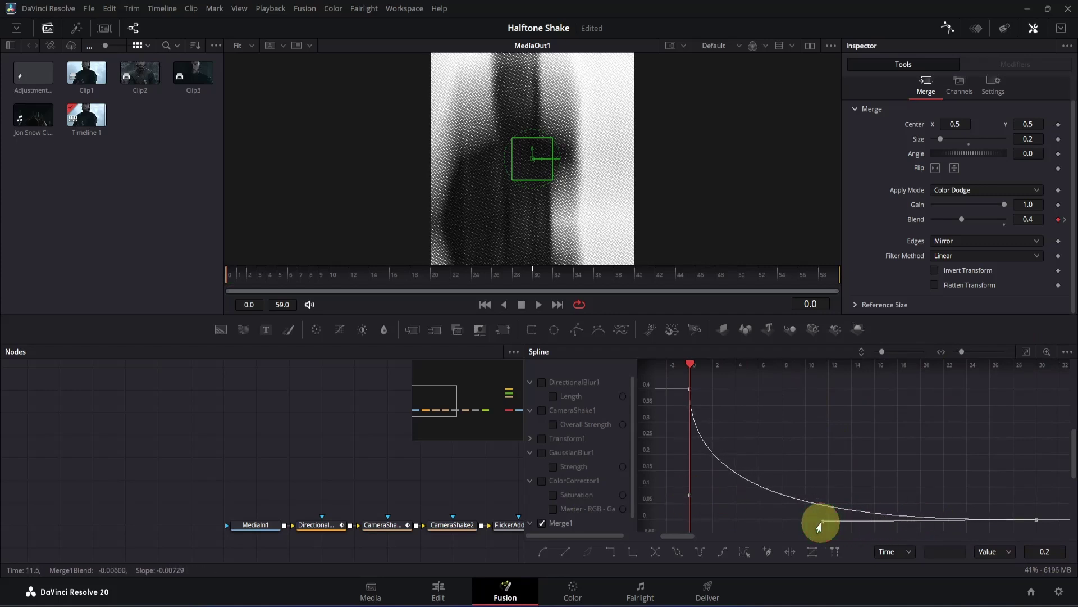
- Show only the Color Corrector's saturation curve, smooth both keyframes and shape the handles into a steep initial rise with a long ease-out
left_click(542, 522)
left_click(554, 494)
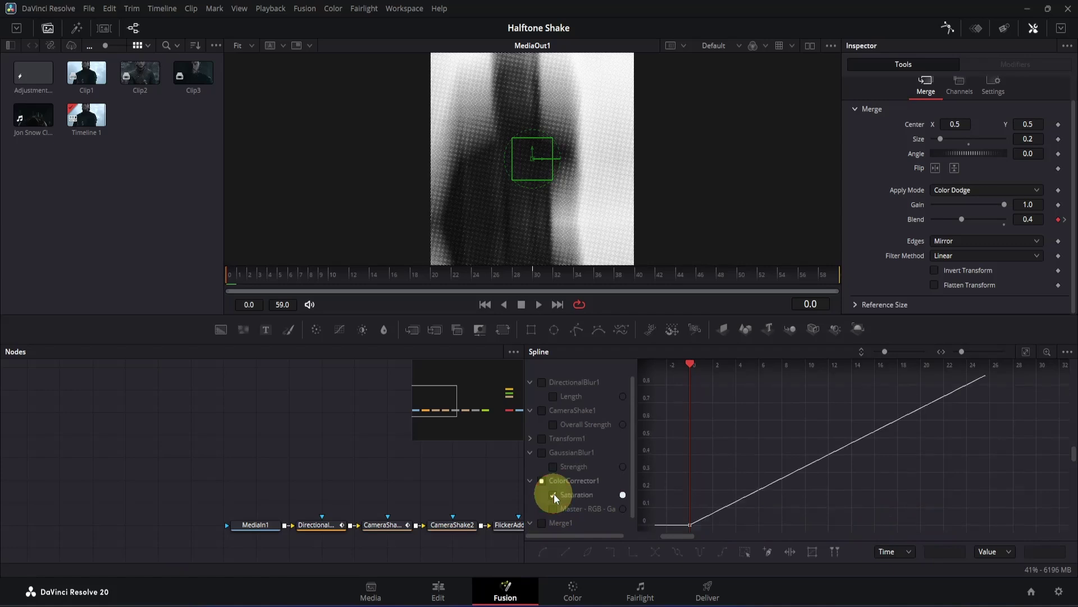
left_click(1029, 349)
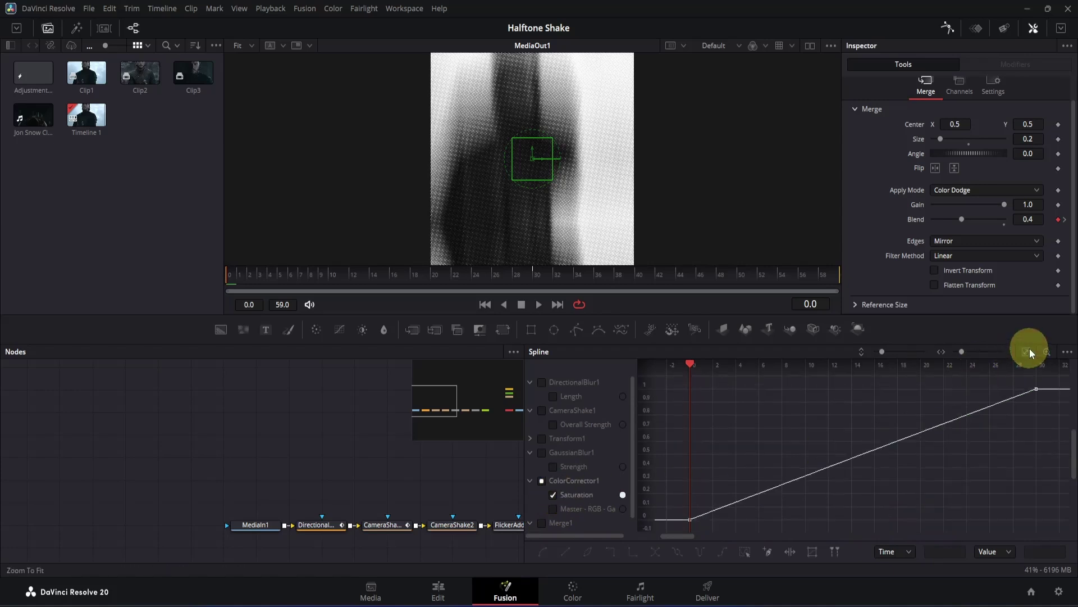
left_click_drag(1049, 388, 655, 553)
left_click(654, 554)
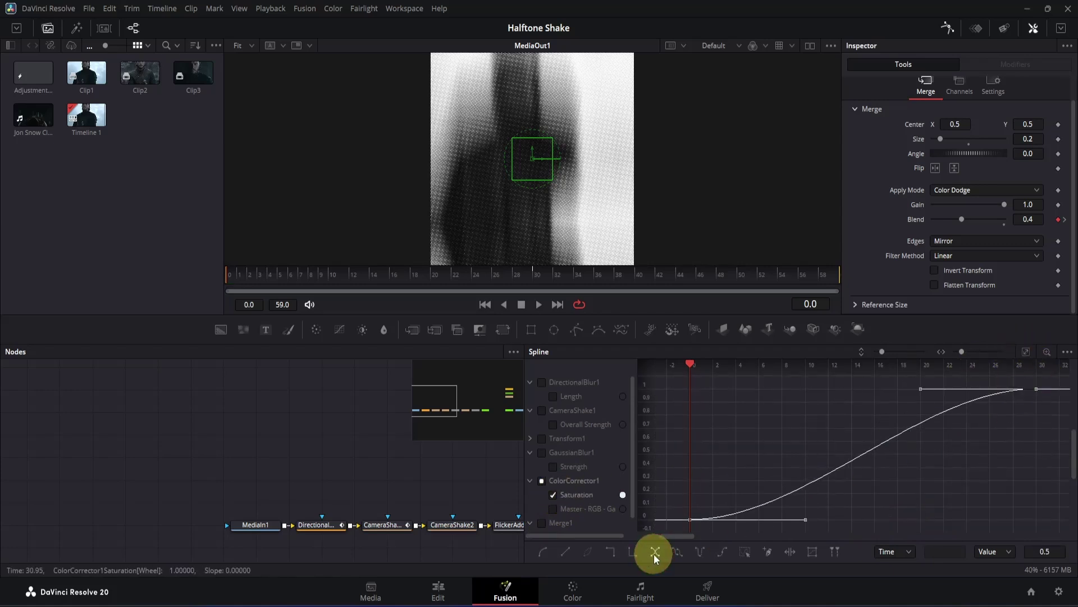
left_click_drag(806, 519, 690, 398)
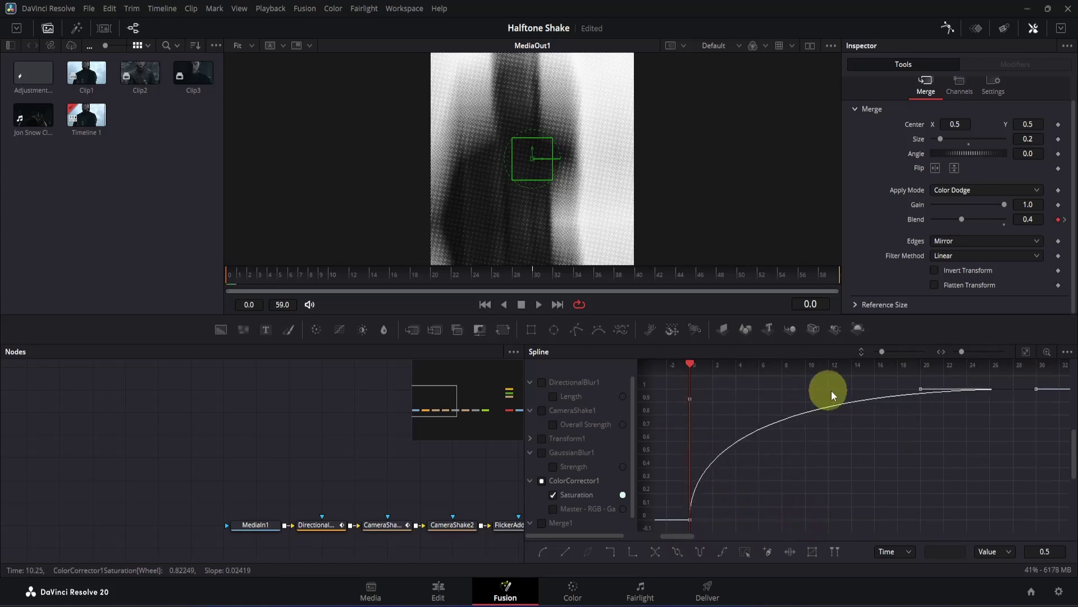
left_click_drag(917, 392, 811, 393)
left_click(576, 468)
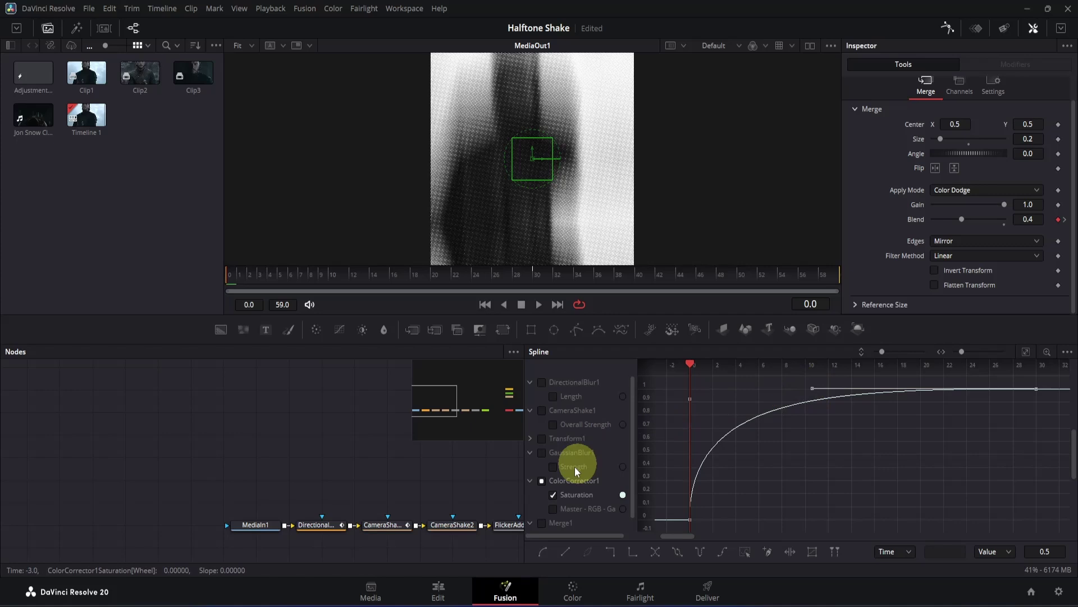
- Show only the Color Corrector's master gamma curve, smooth both keyframes and bend the handles into a fast rise that eases out
left_click(553, 494)
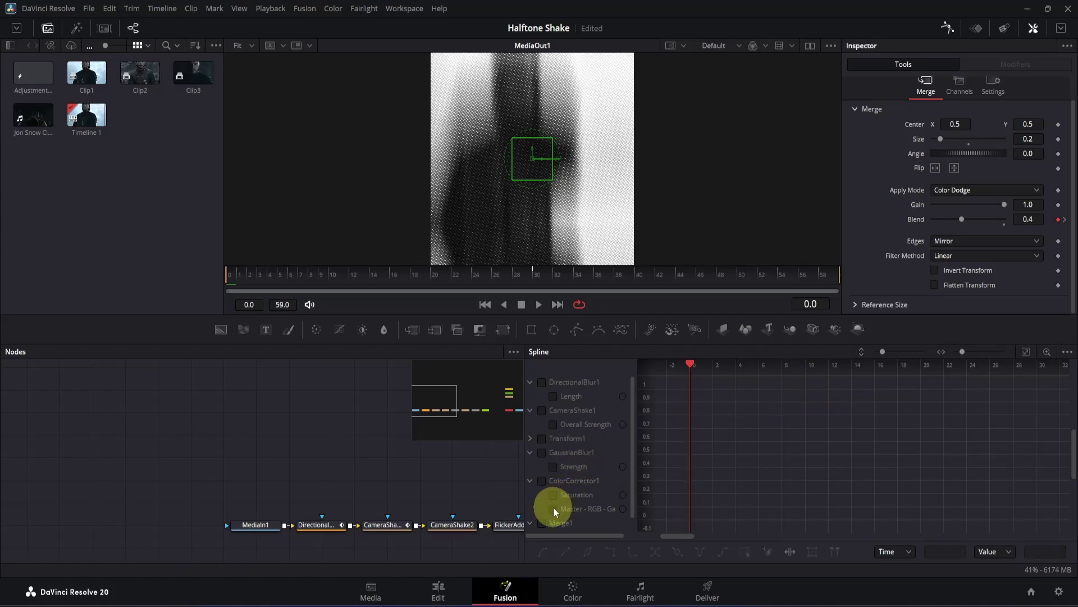
left_click(554, 508)
left_click(1027, 349)
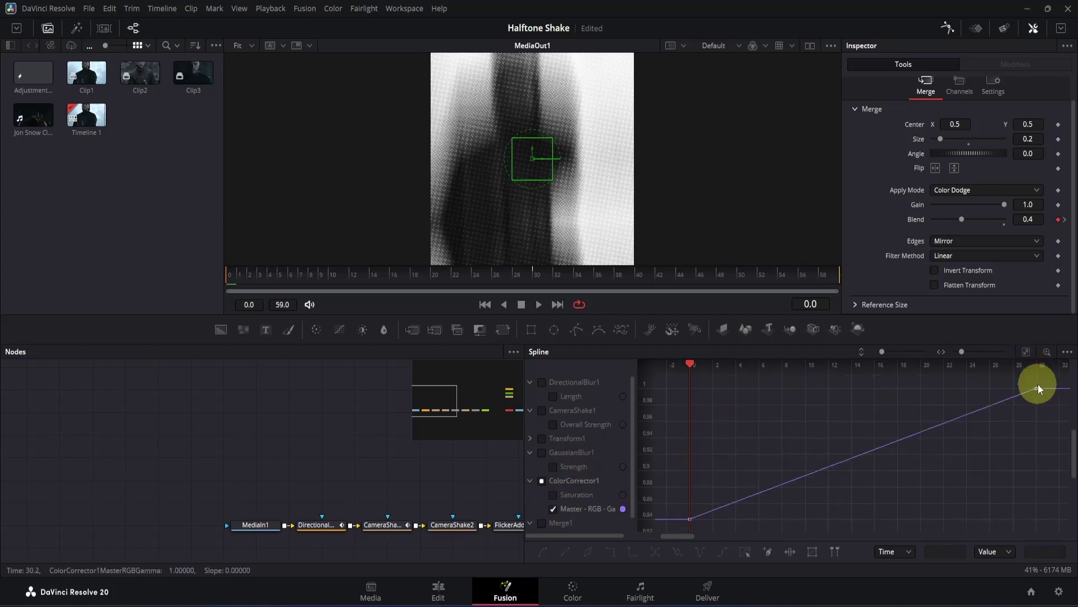
left_click_drag(1043, 383, 680, 537)
key("shift+s")
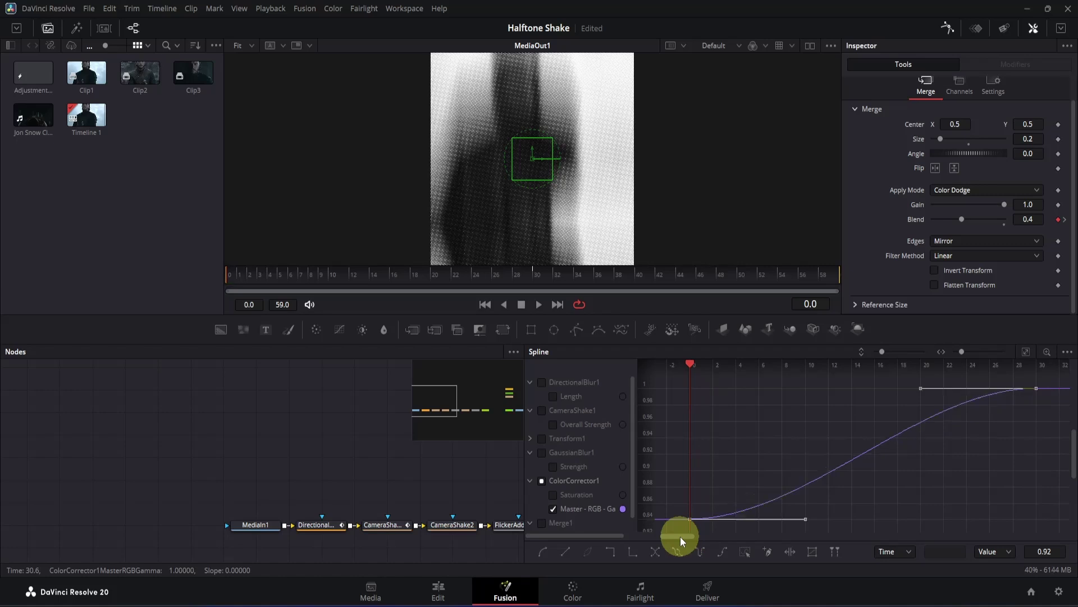
left_click(805, 520)
left_click_drag(805, 520, 691, 416)
left_click_drag(919, 391, 792, 391)
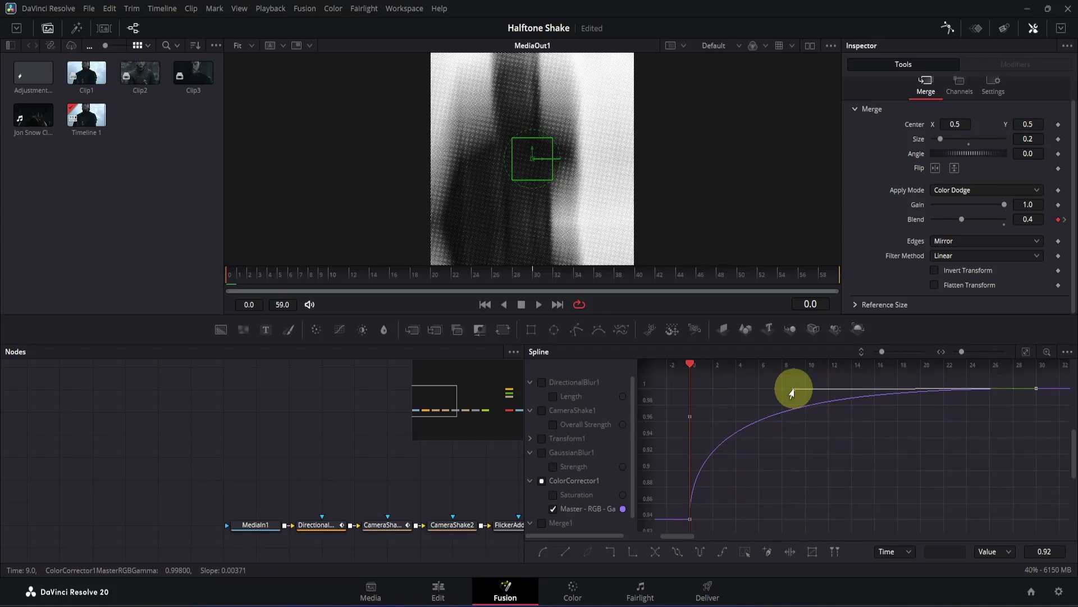
- Close the Spline editor and play back the composition to review the finished effect
left_click(947, 28)
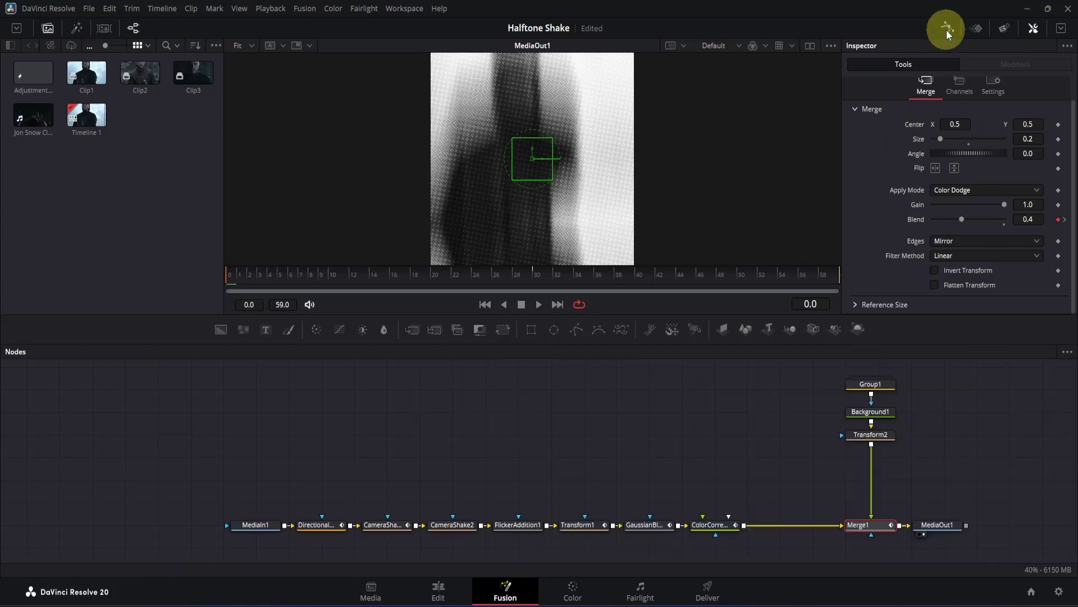
left_click(955, 394)
key("space")
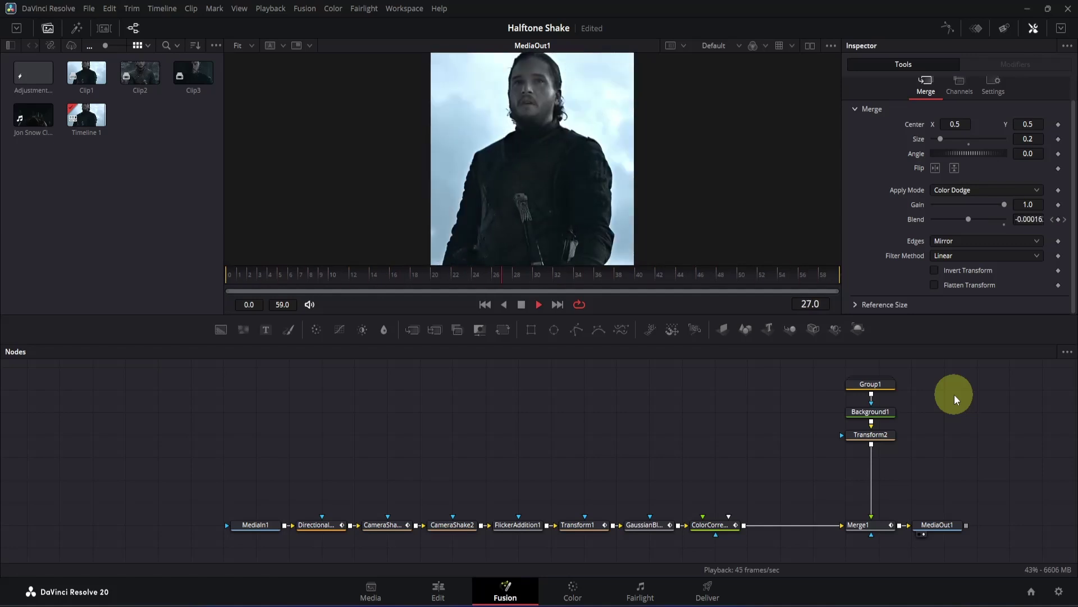
key("space")
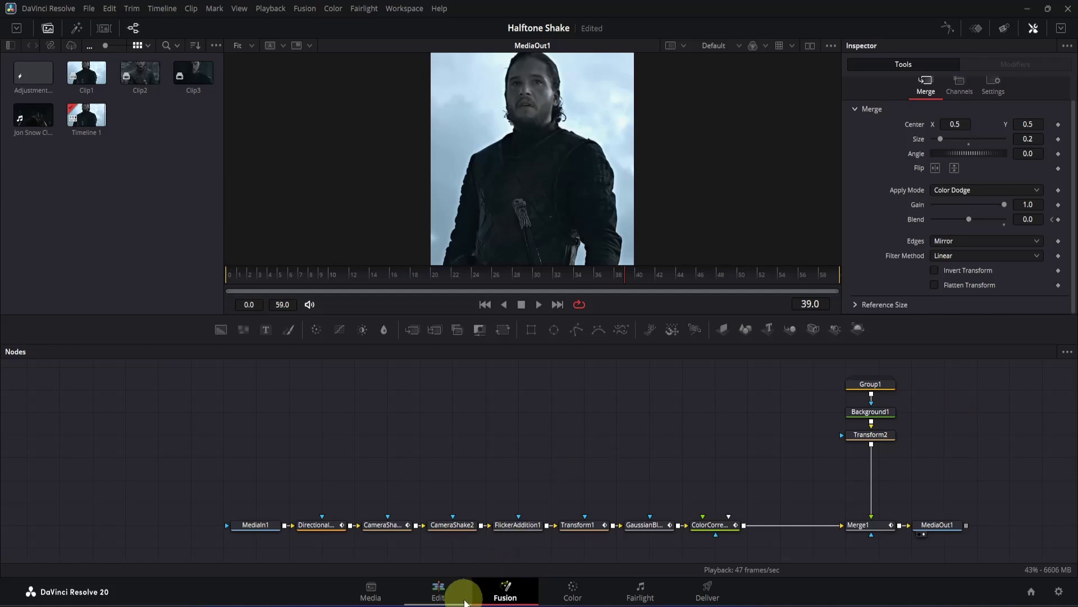
- On the Edit page, duplicate the adjustment clip on Video 2 above Clip2 and trim the copy to Clip2's length
left_click(459, 599)
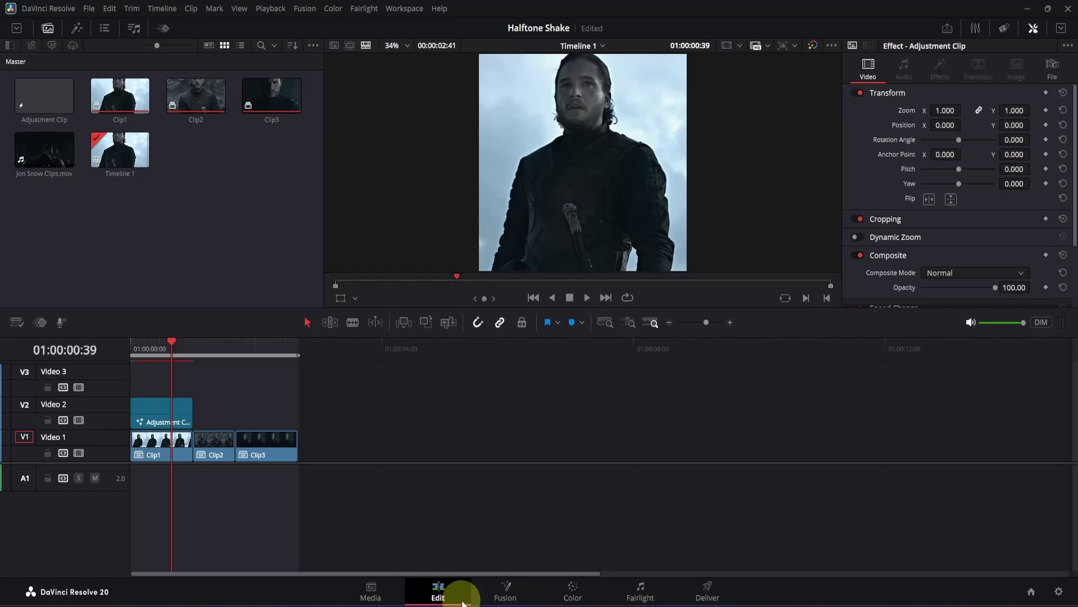
left_click(184, 410)
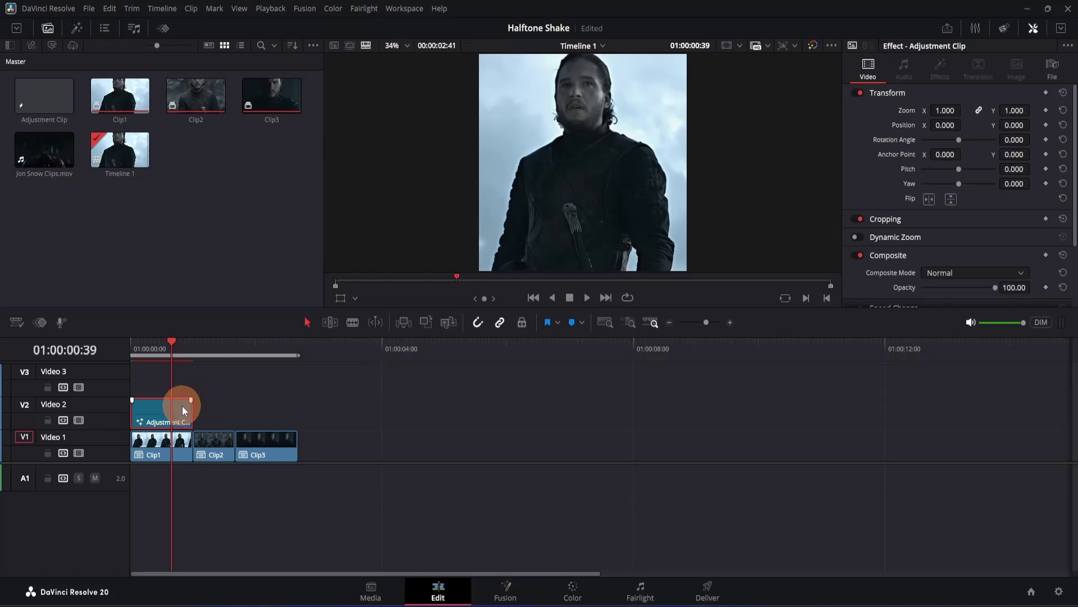
left_click_drag(185, 410, 238, 414)
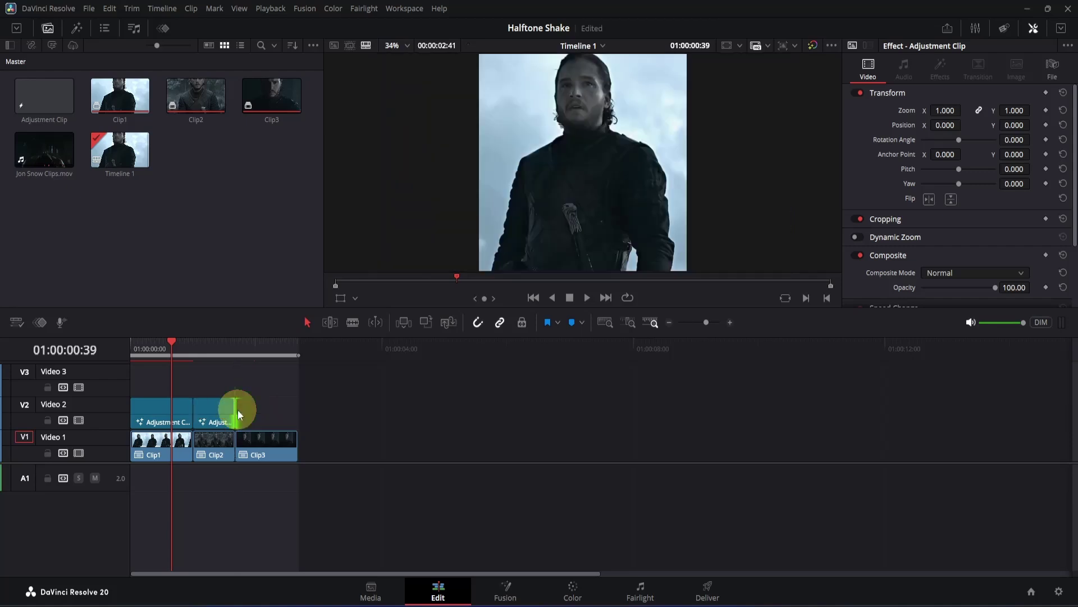
- Open the composition of the adjustment clip above Clip2 in Fusion and show the Keyframes editor with the whole clip fitted
left_click(211, 348)
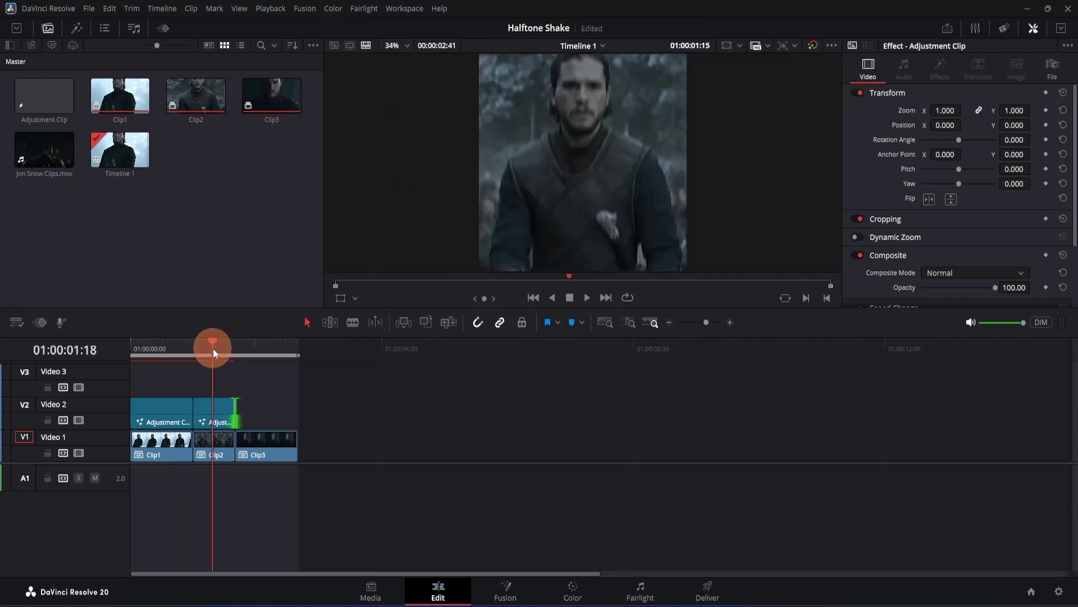
left_click(506, 592)
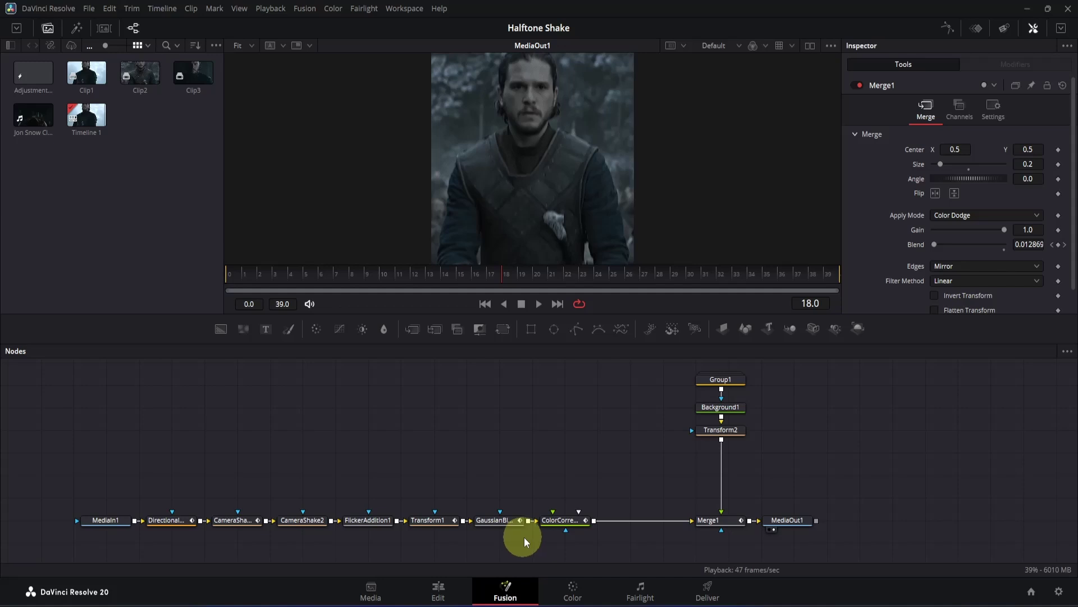
left_click(977, 28)
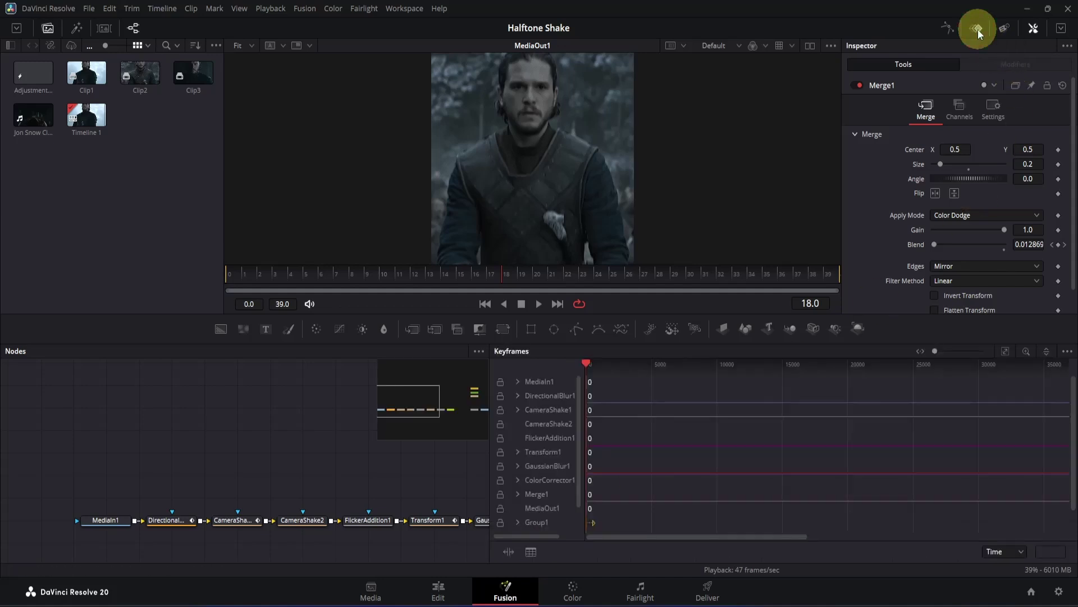
left_click(1006, 352)
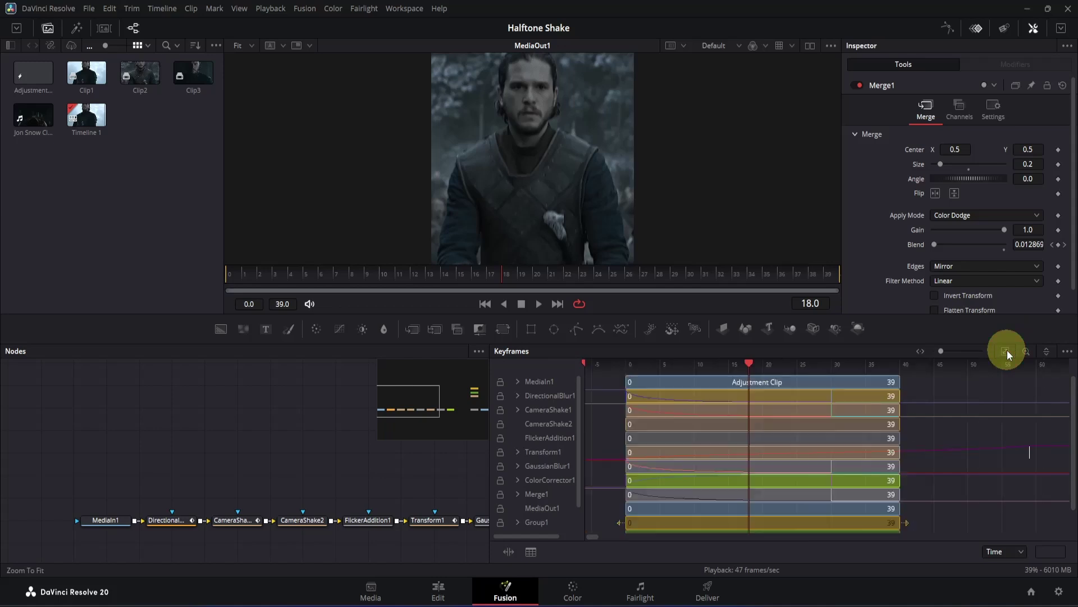
- Expand the keyframe tracks of DirectionalBlur1, CameraShake1, Transform1, GaussianBlur1, ColorCorrector1 and Merge1 and make the Keyframes editor taller
left_click(518, 396)
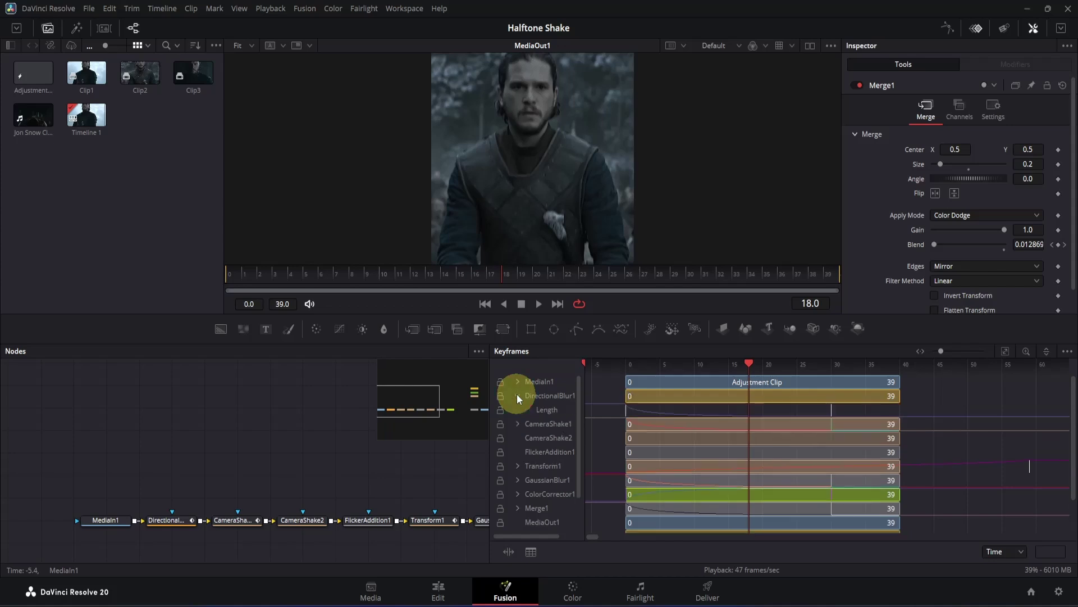
left_click(515, 423)
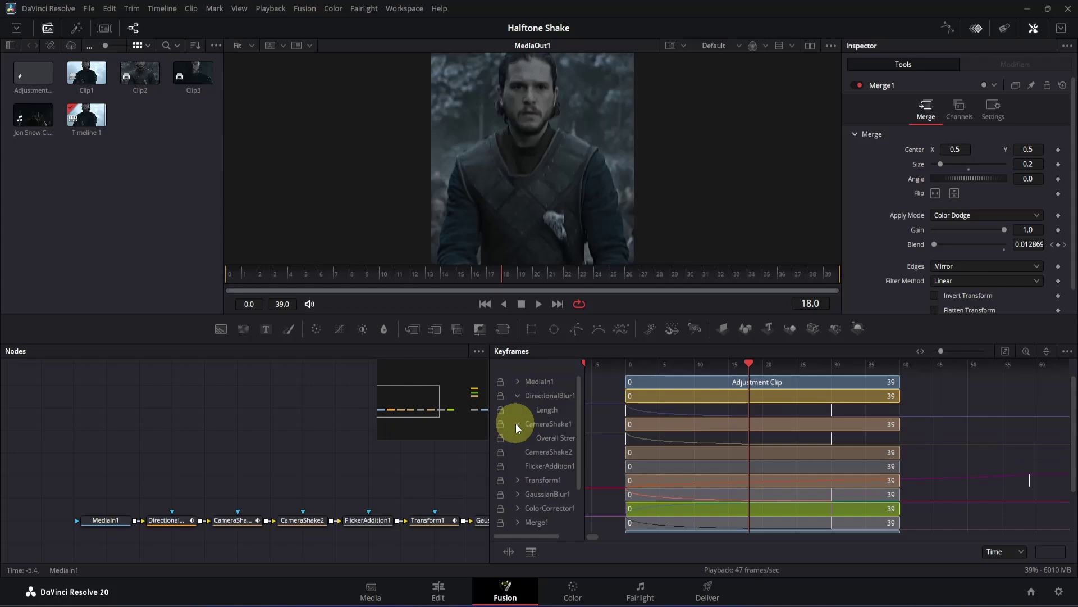
left_click(518, 480)
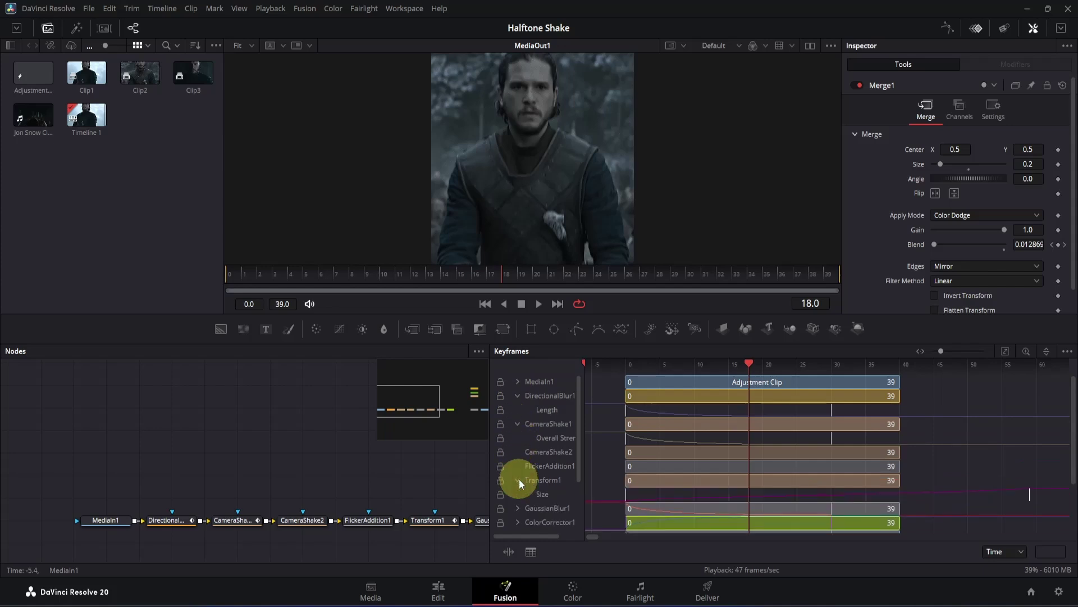
scroll(519, 478, "down", 3)
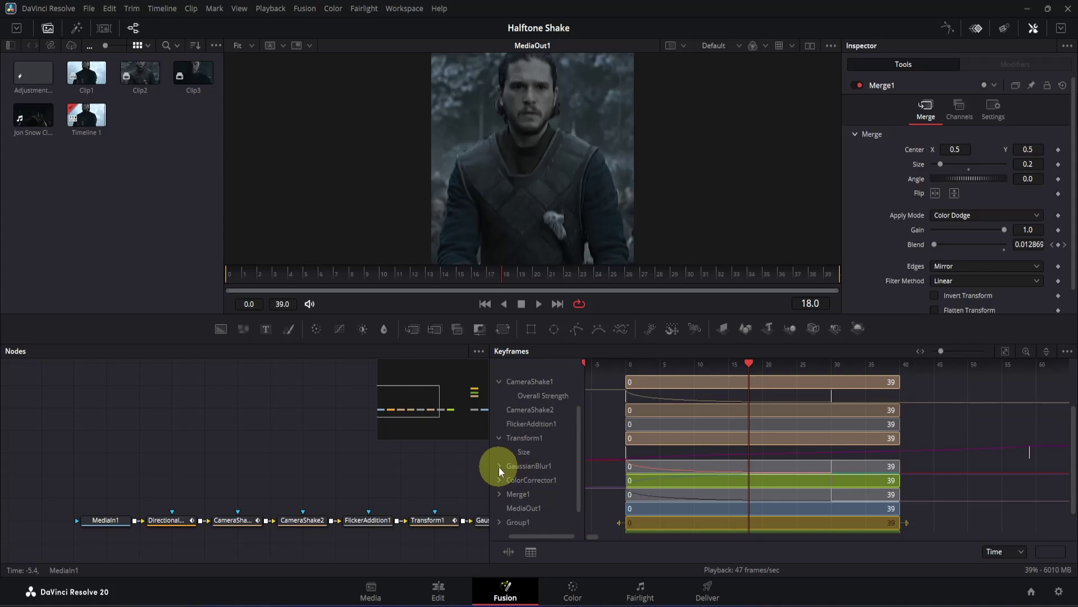
left_click(499, 466)
left_click(500, 492)
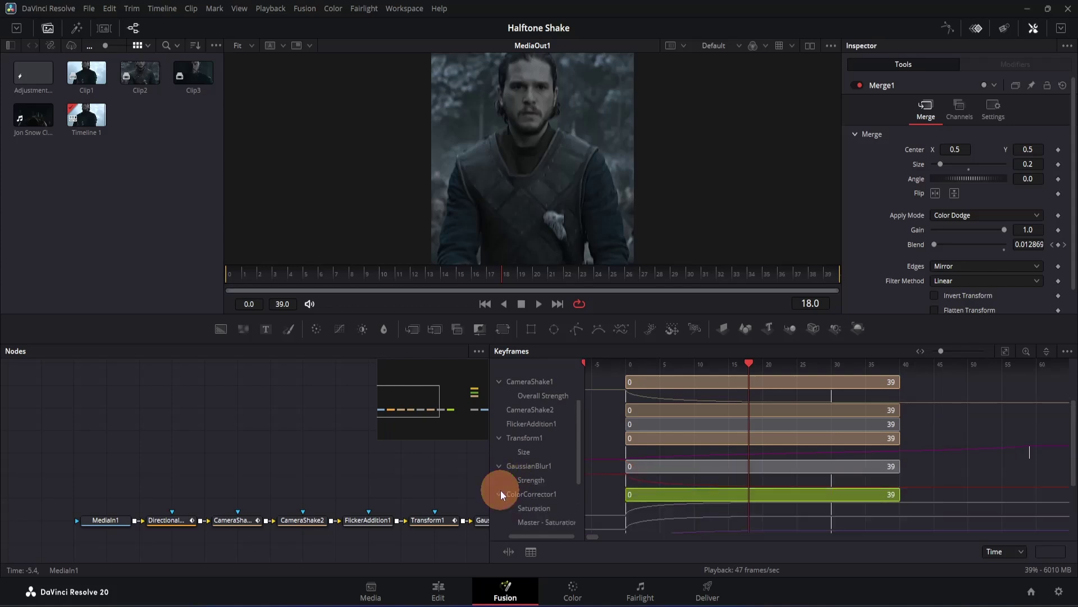
scroll(502, 494, "down", 3)
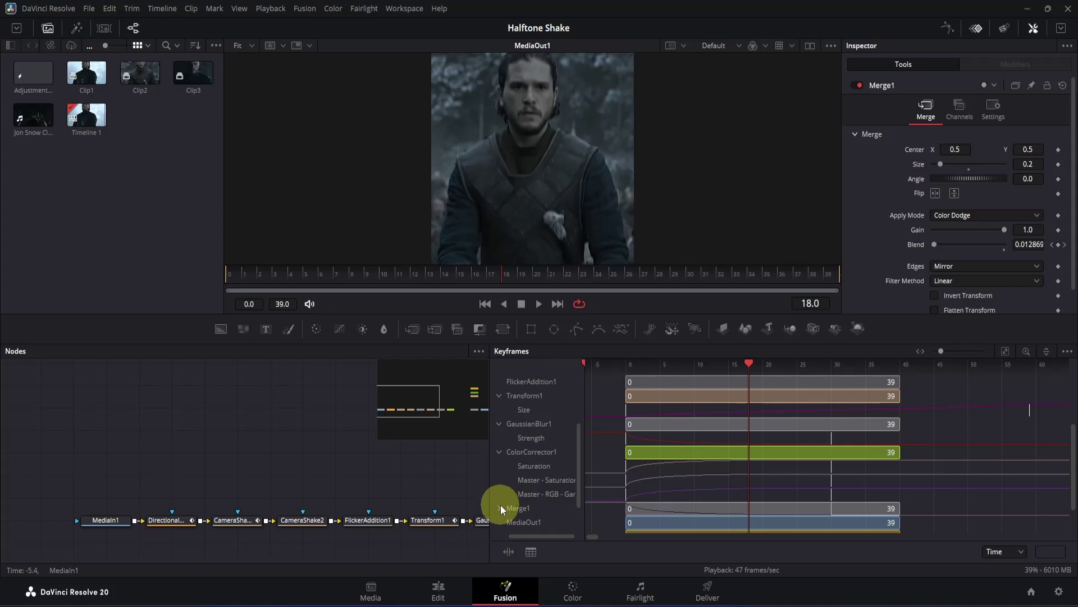
left_click(500, 504)
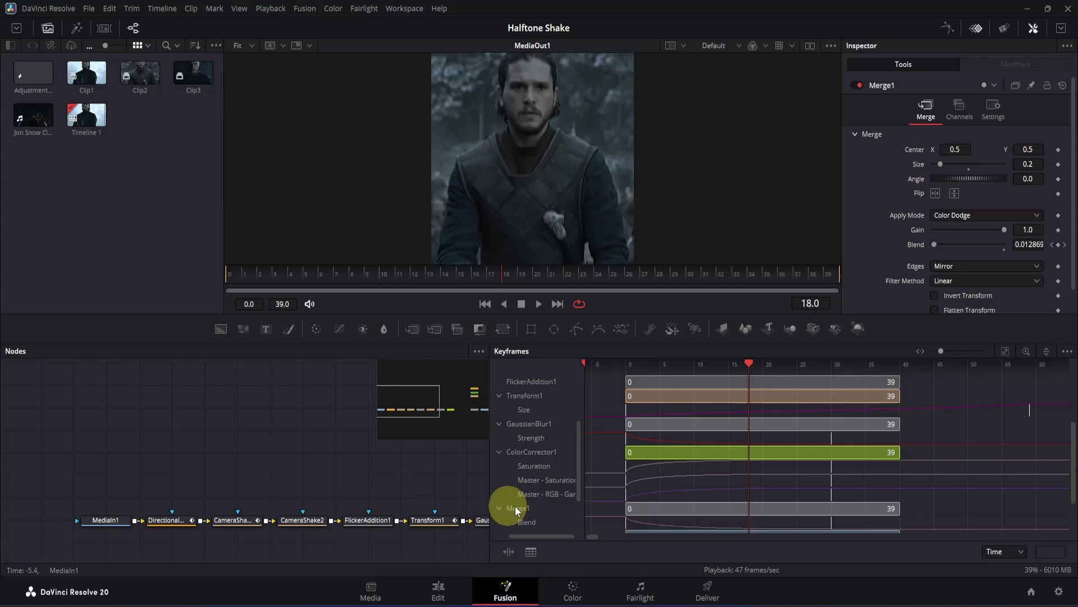
left_click_drag(875, 345, 870, 235)
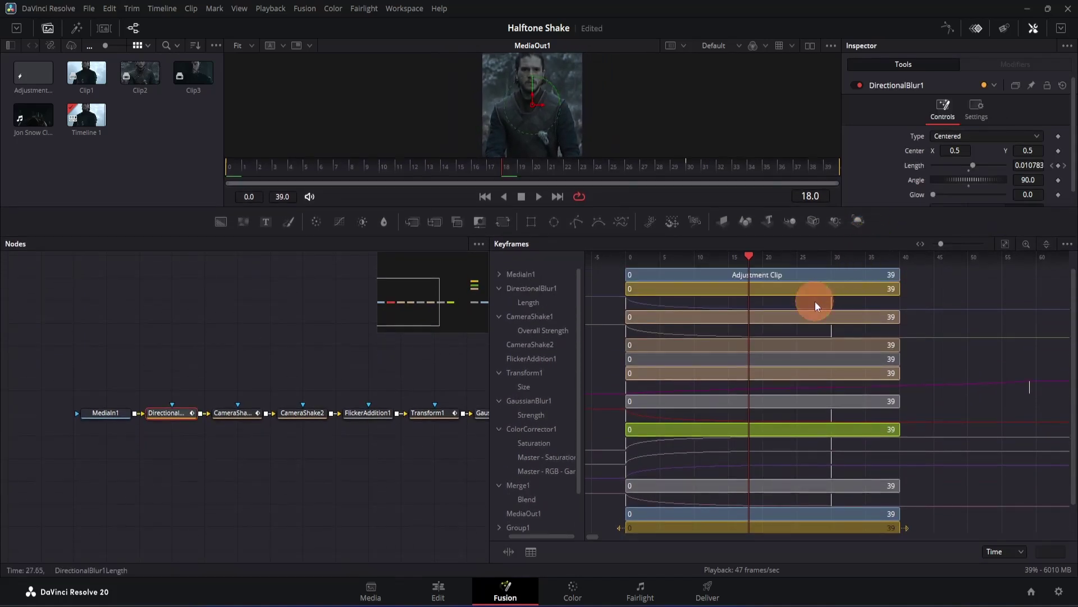
- Move the end keyframe of Transform1's Size to frame 40
left_click_drag(814, 301, 1052, 472)
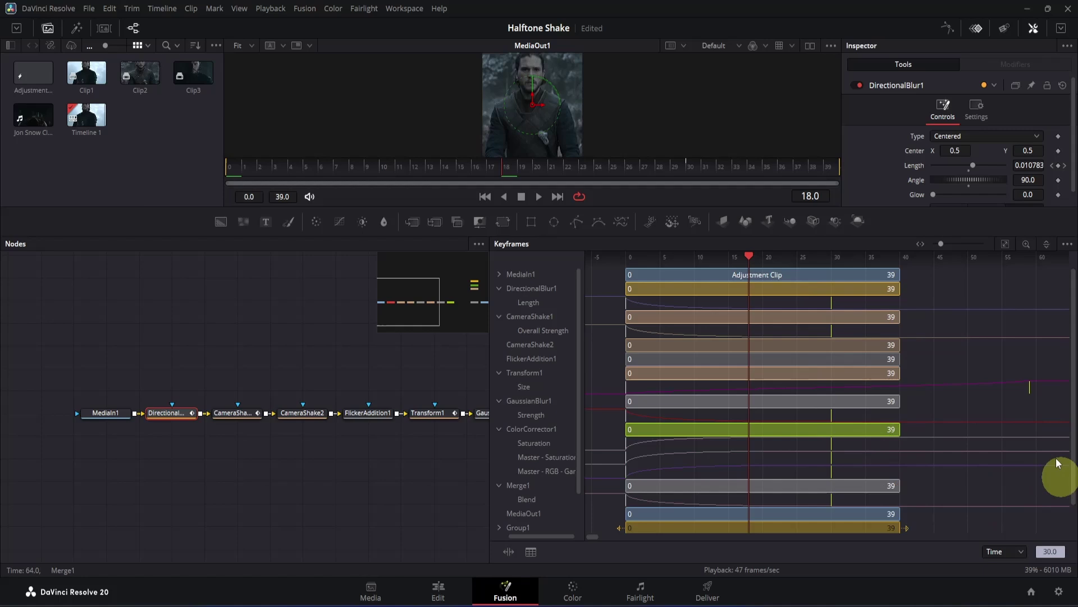
left_click(1029, 387)
left_click_drag(1016, 392, 900, 398)
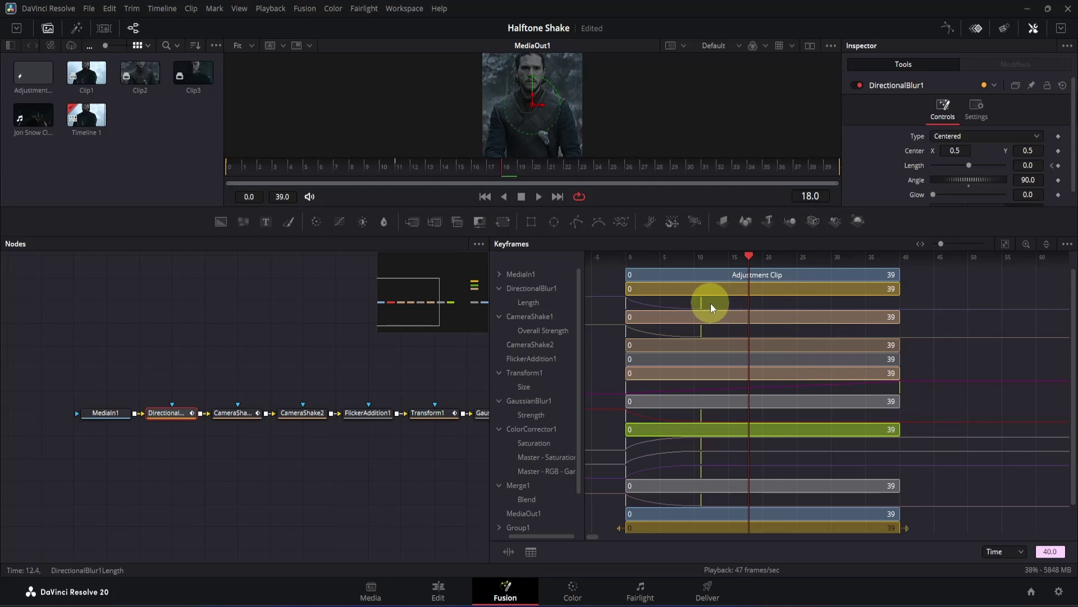
- Move the end keyframes of the directional blur, camera shake, Gaussian blur, Color Corrector and Merge tracks to frame 20, and close the Keyframes editor
left_click_drag(709, 303, 688, 500)
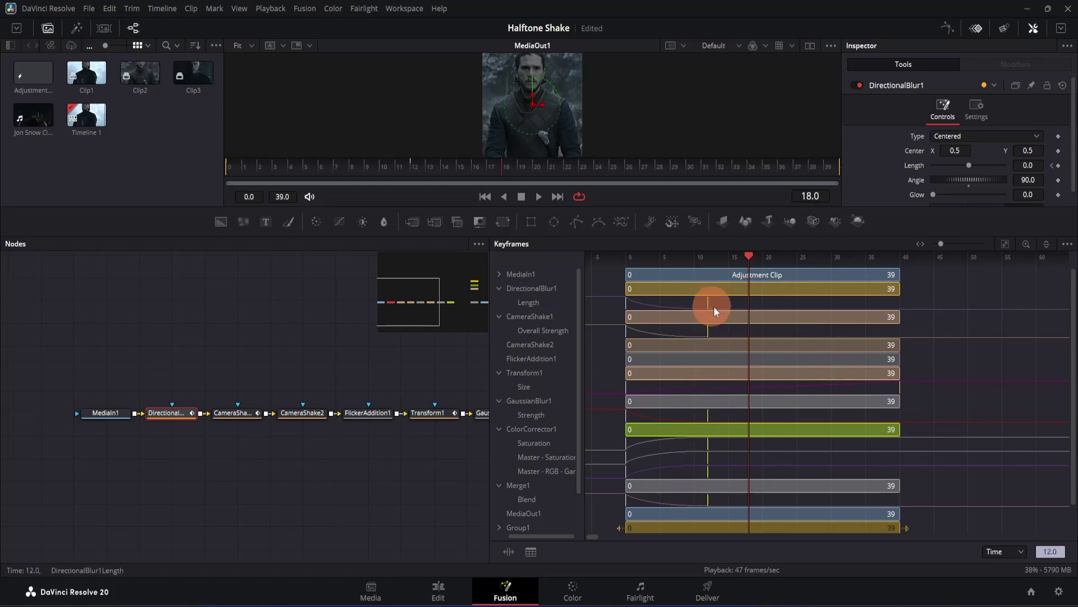
left_click_drag(737, 304, 760, 306)
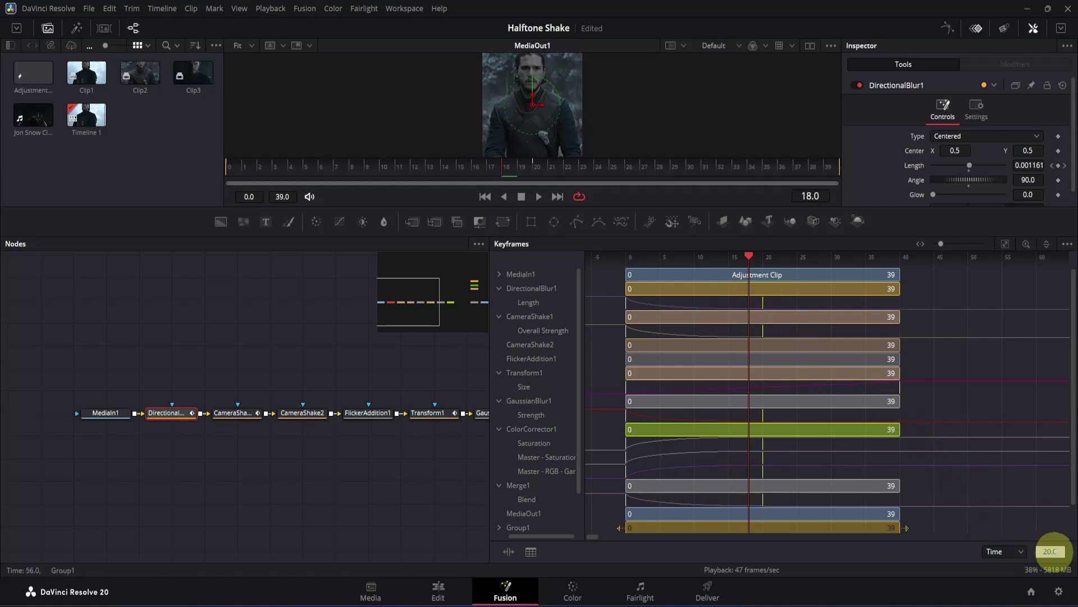
left_click(976, 29)
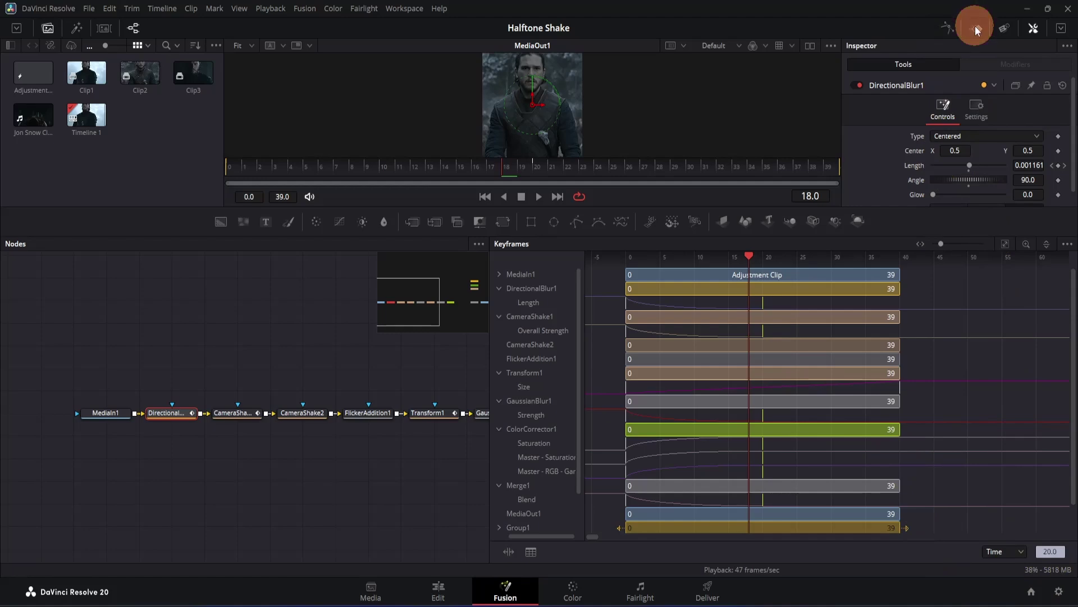
- On the Edit page, duplicate the adjustment clip above Clip3 and open the copy in Fusion
left_click(445, 591)
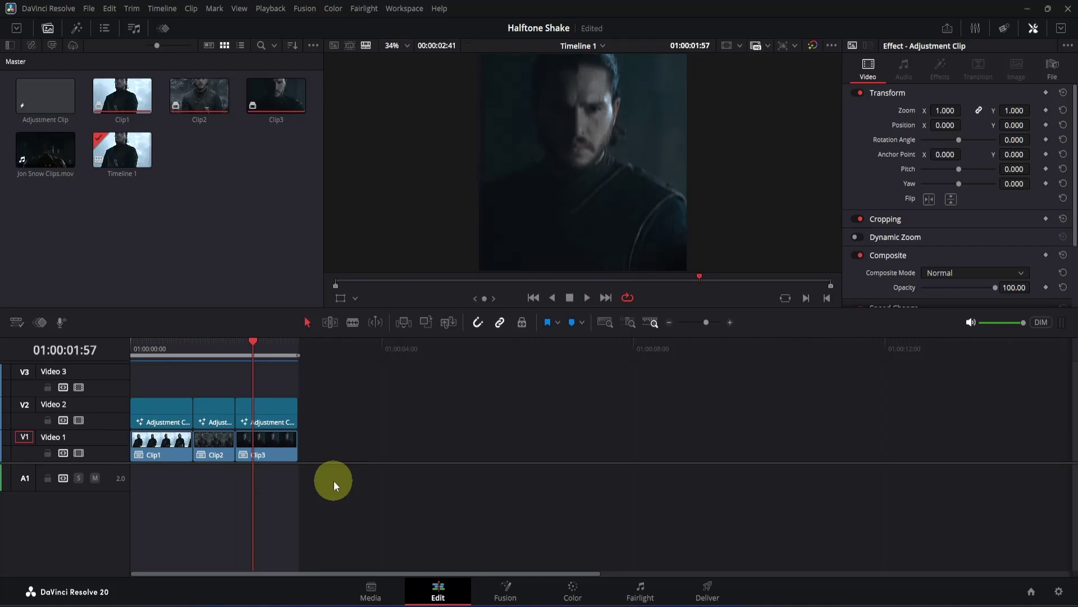
left_click(505, 591)
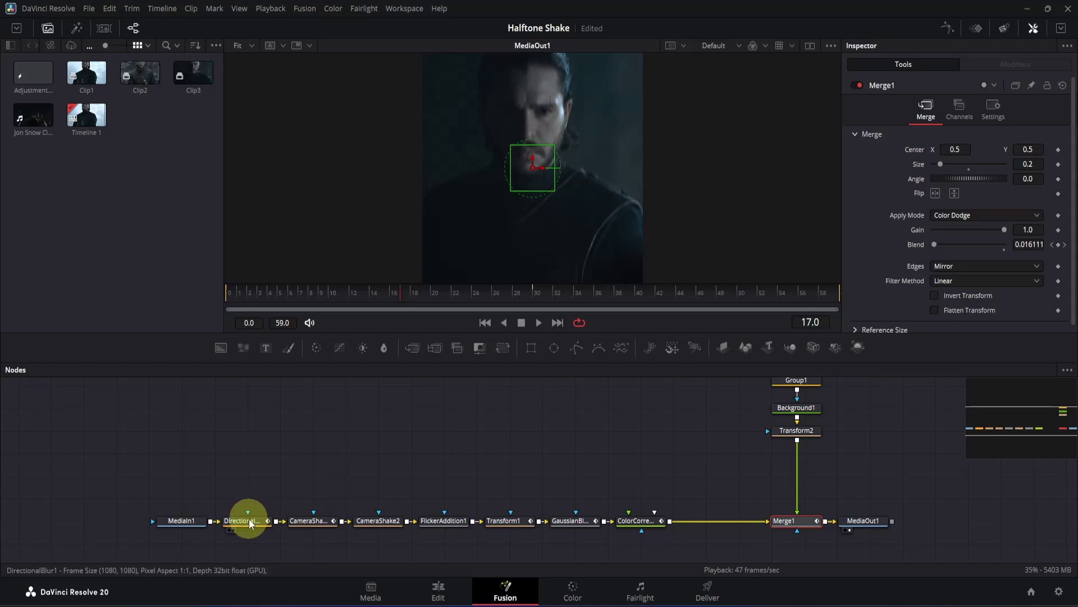
- Set DirectionalBlur1's angle to 45 in Clip3's adjustment clip, viewing frame 0, and play back the timeline from its start on the Edit page
left_click(253, 520)
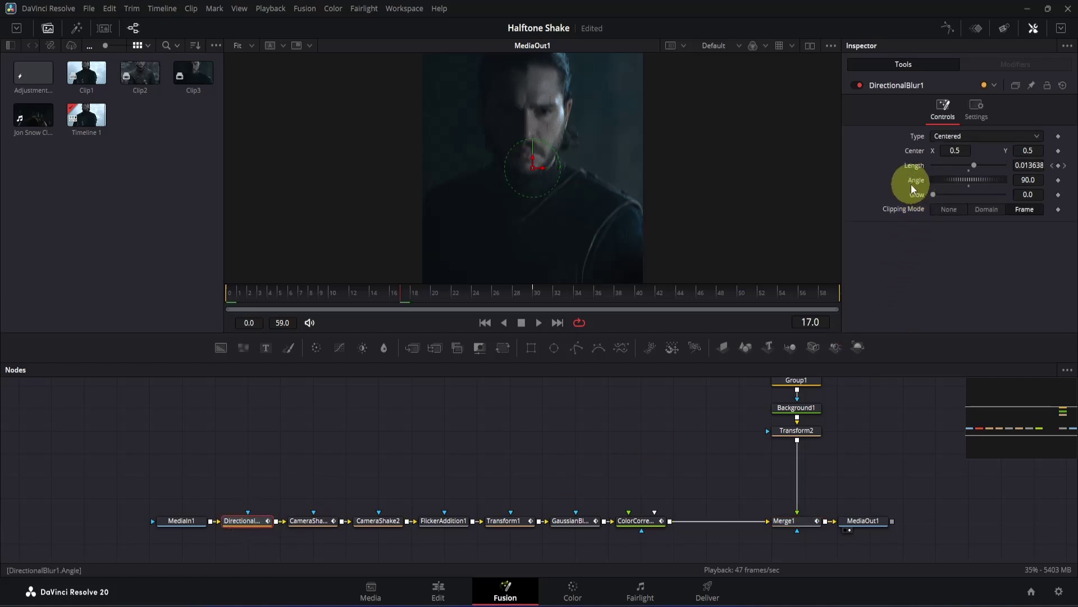
left_click_drag(273, 293, 229, 298)
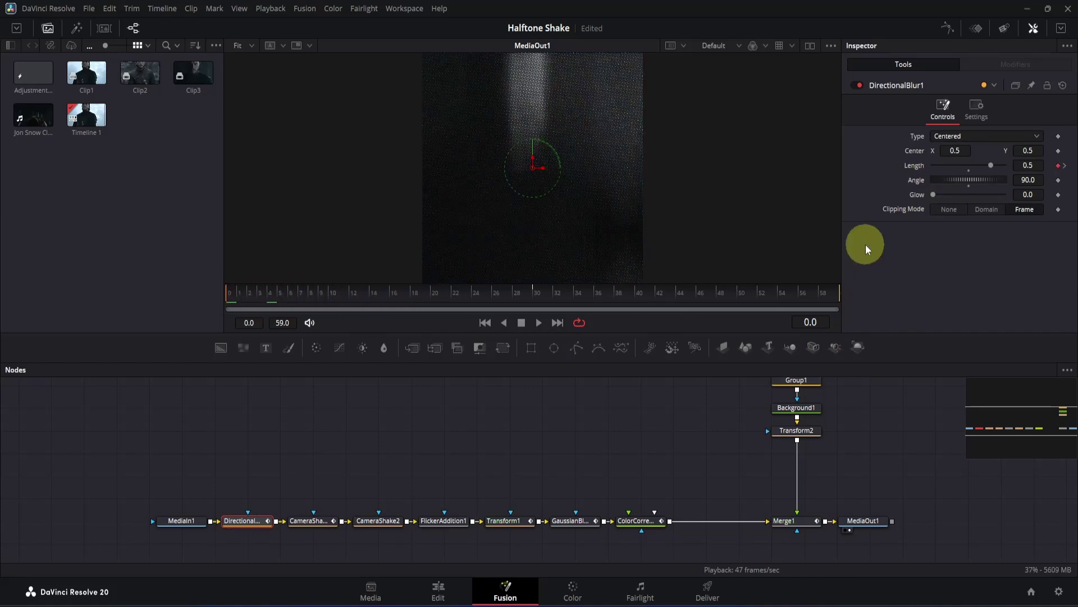
left_click(1038, 181)
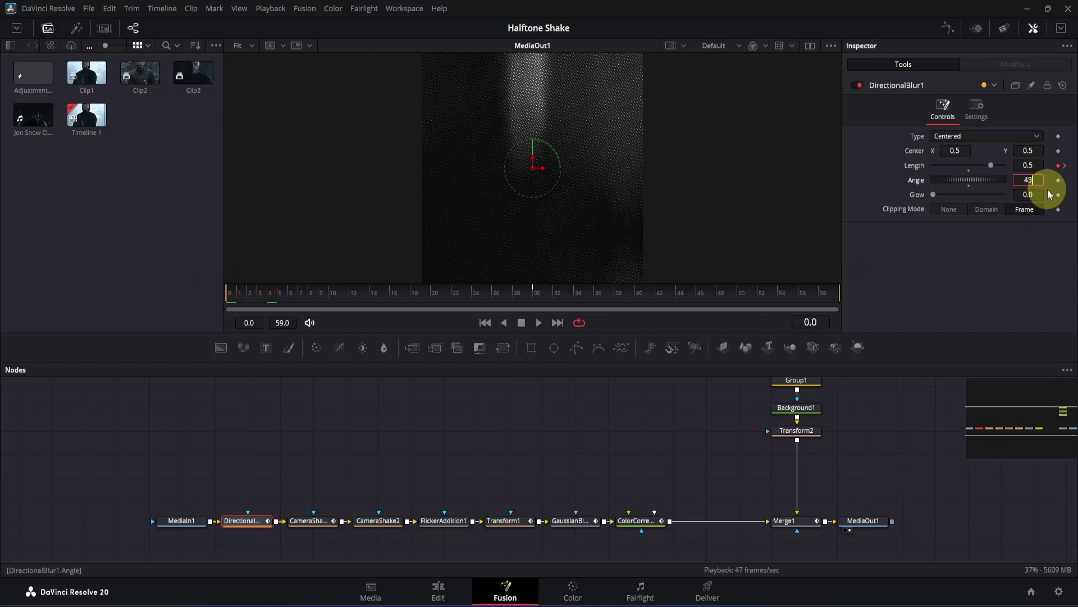
left_click(1032, 252)
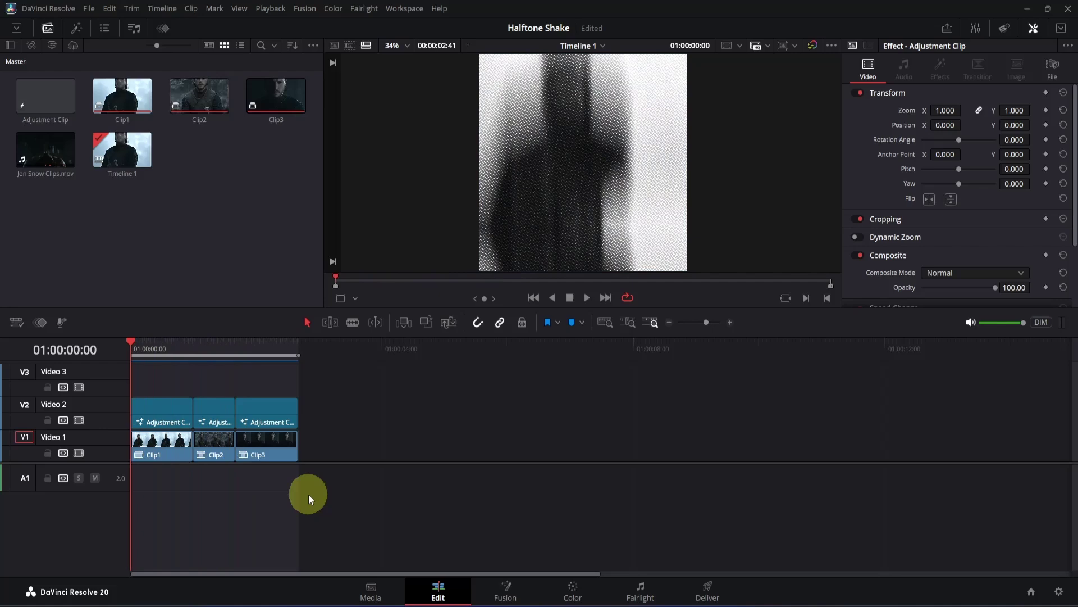
key("space")
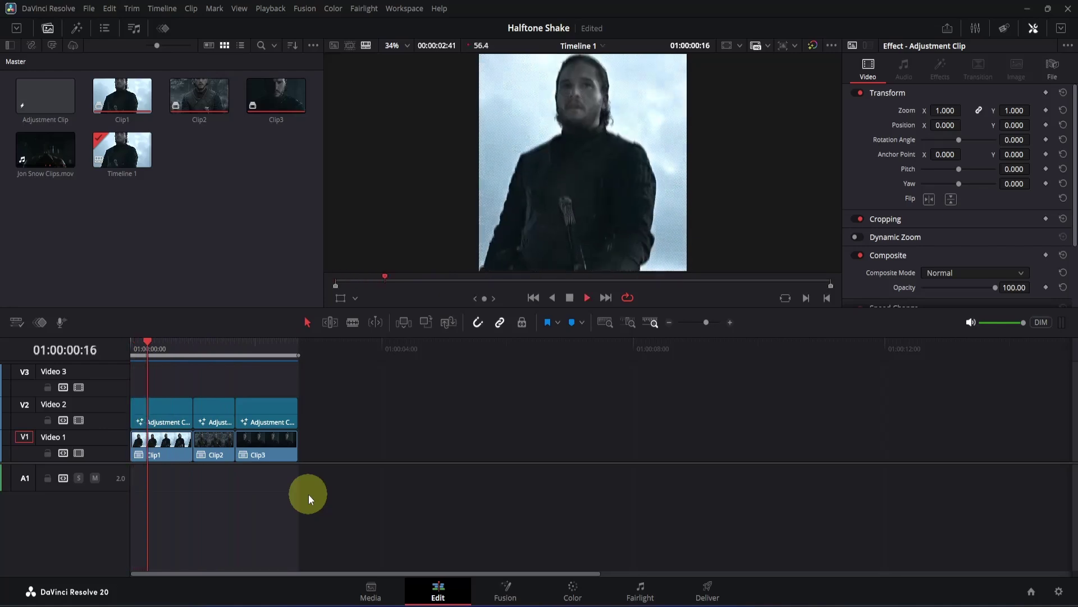